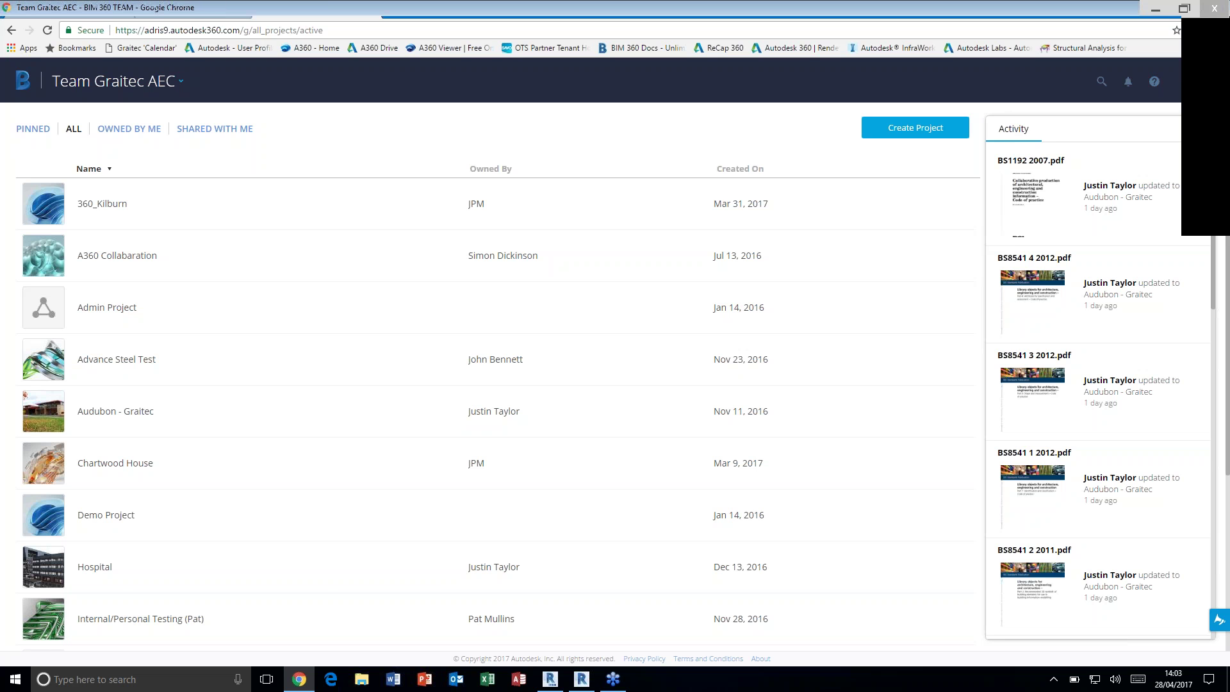
Open the account settings and look over the time zone, A360 Drive and default hub options
left_click(1190, 91)
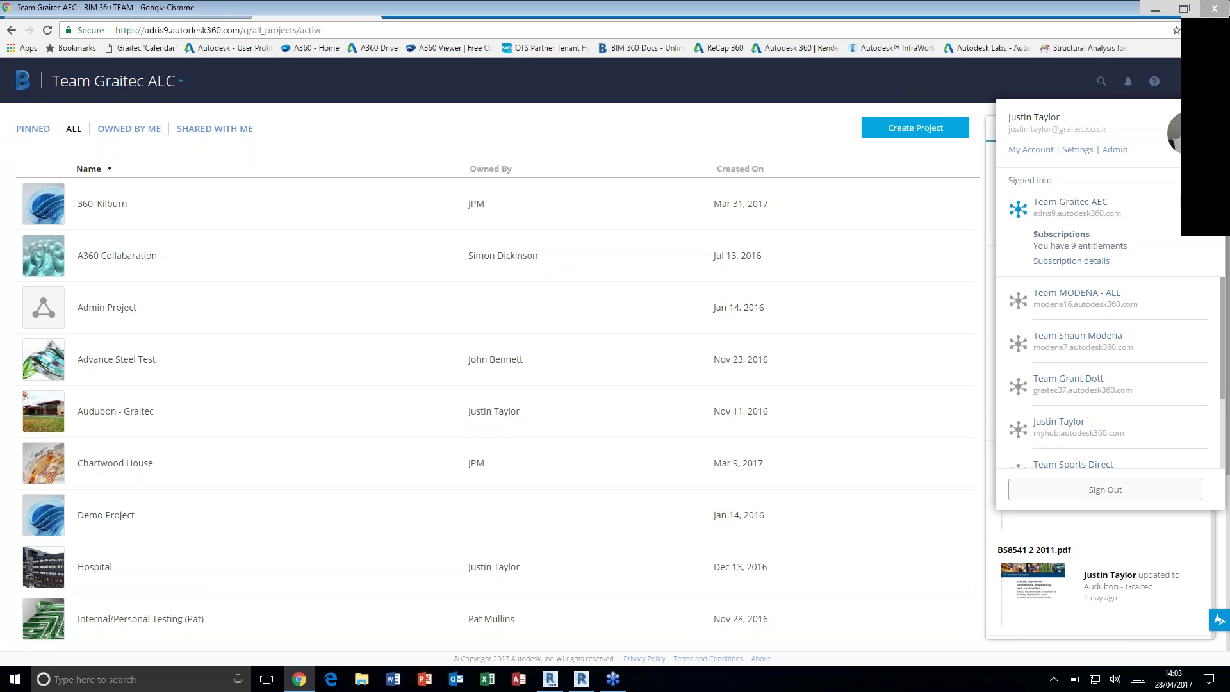
left_click(1076, 154)
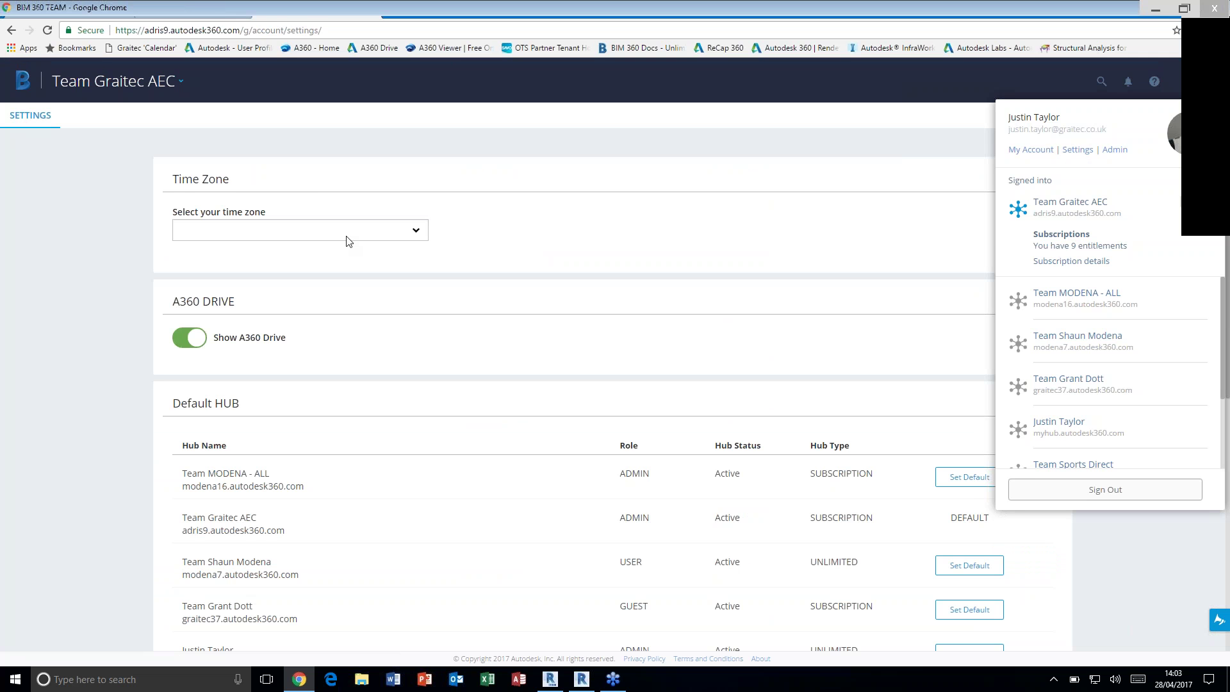
left_click(348, 241)
scroll(214, 348, "down", 1)
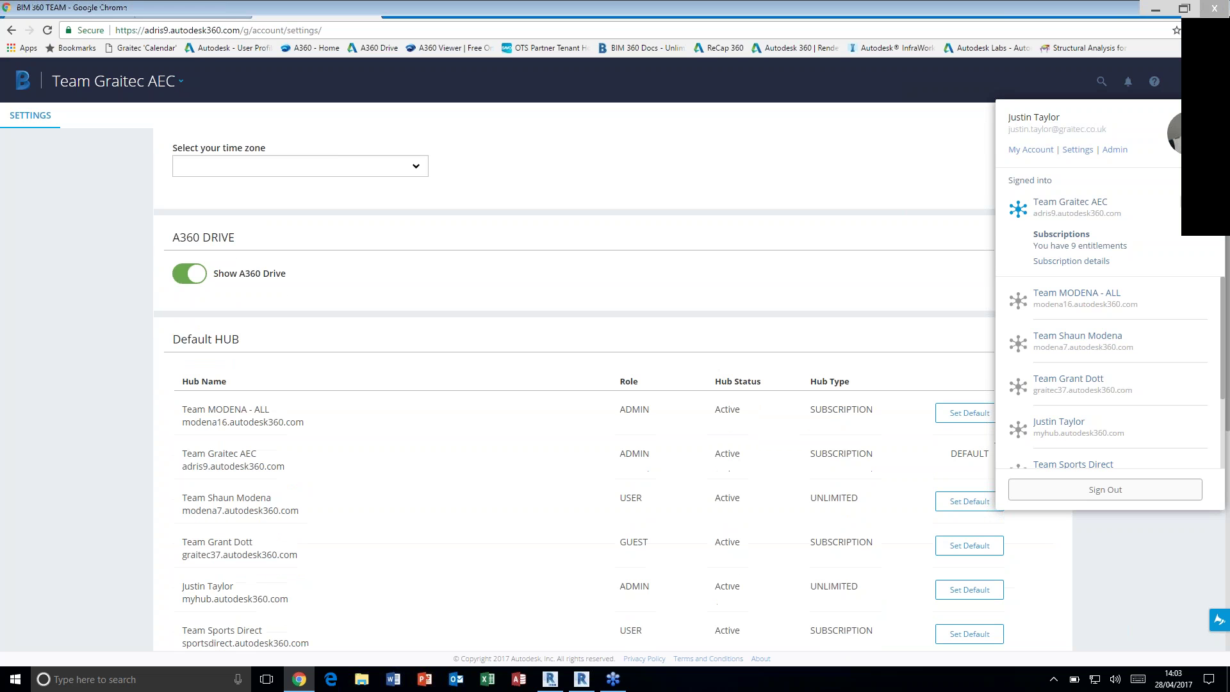
scroll(365, 315, "up", 1)
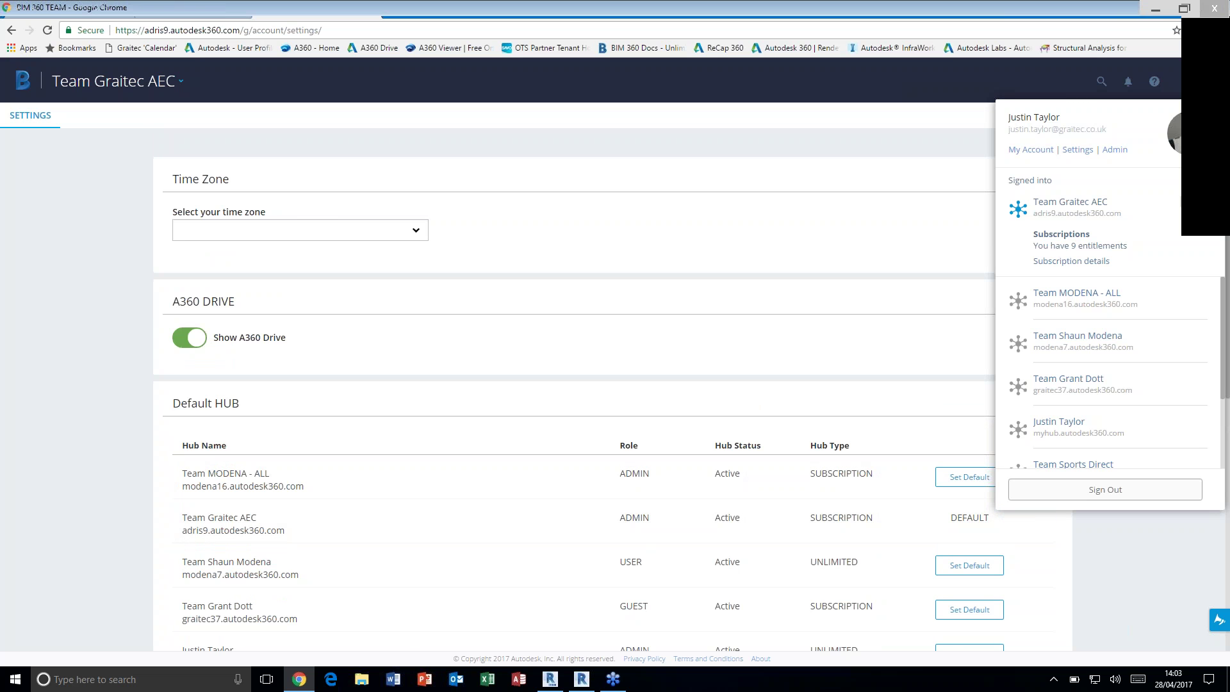
Open the team hub administration and examine the members, the role options of a project contributor and the pending invitations
left_click(1115, 150)
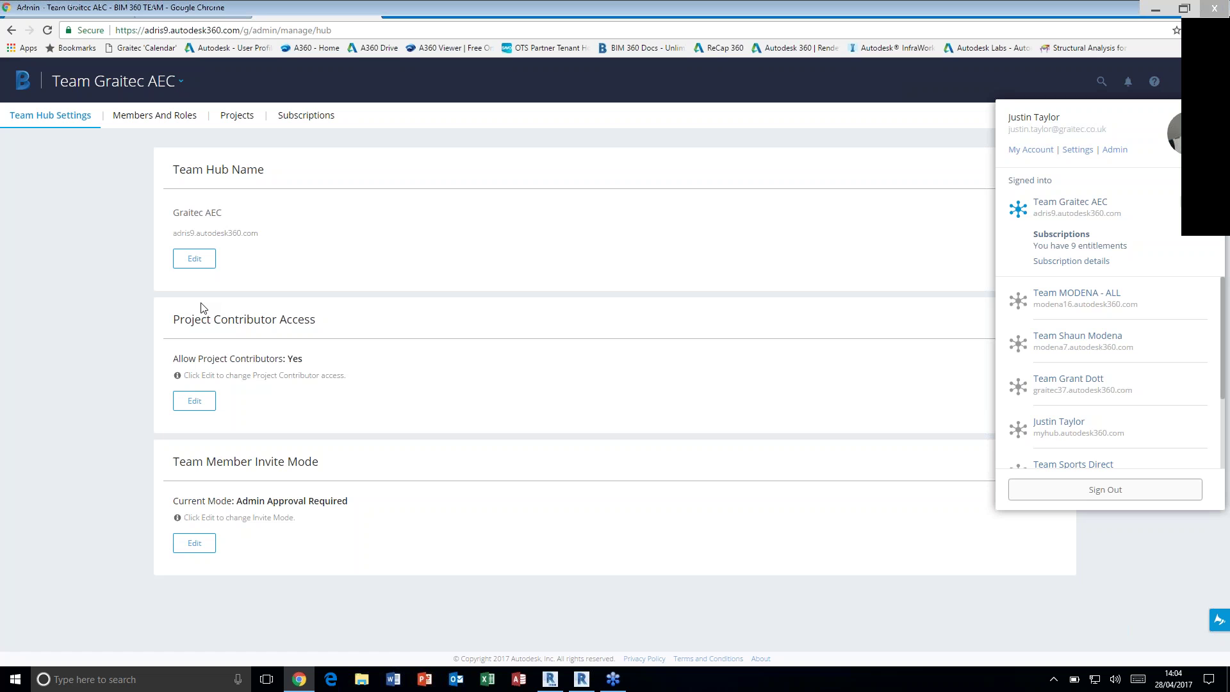
left_click(168, 118)
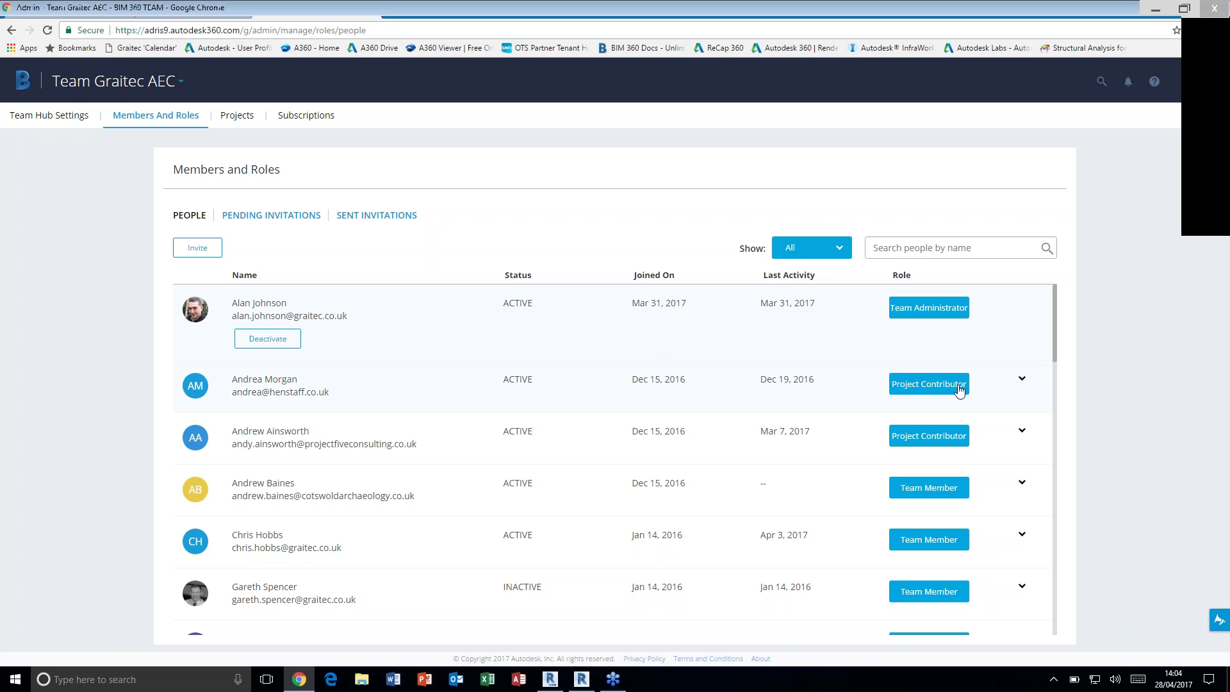
left_click(926, 387)
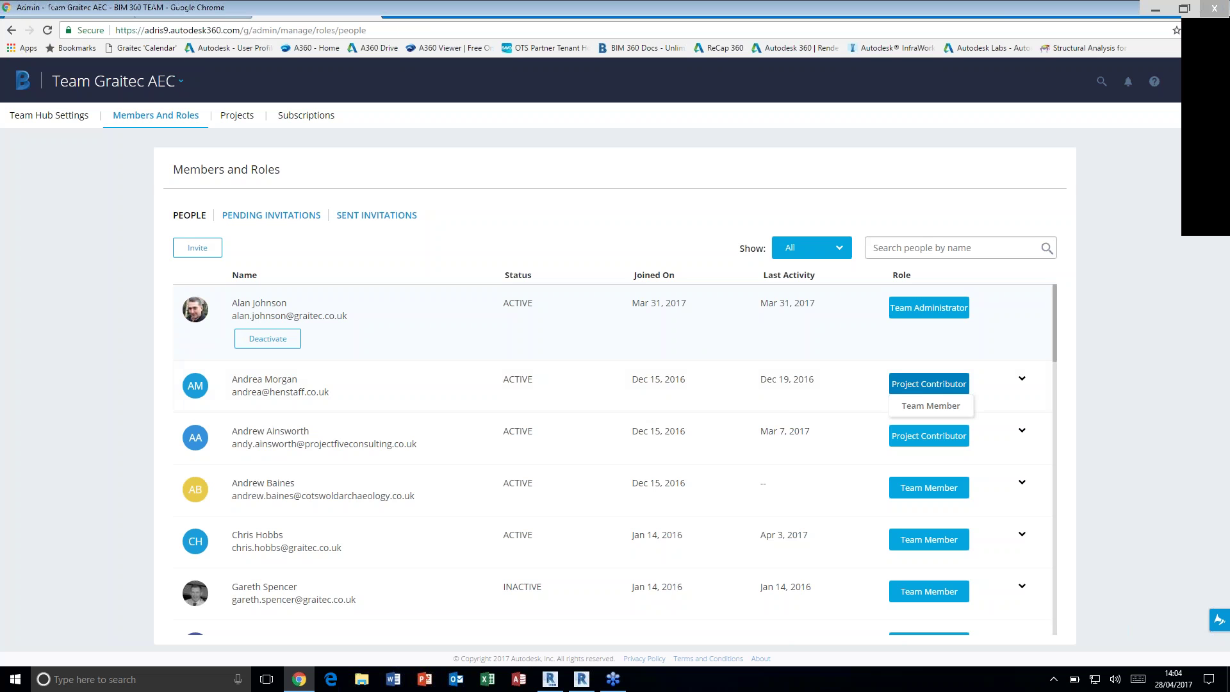
left_click(282, 213)
View the hub's project administration list and the archive option for the 360_Kilburn project
left_click(237, 120)
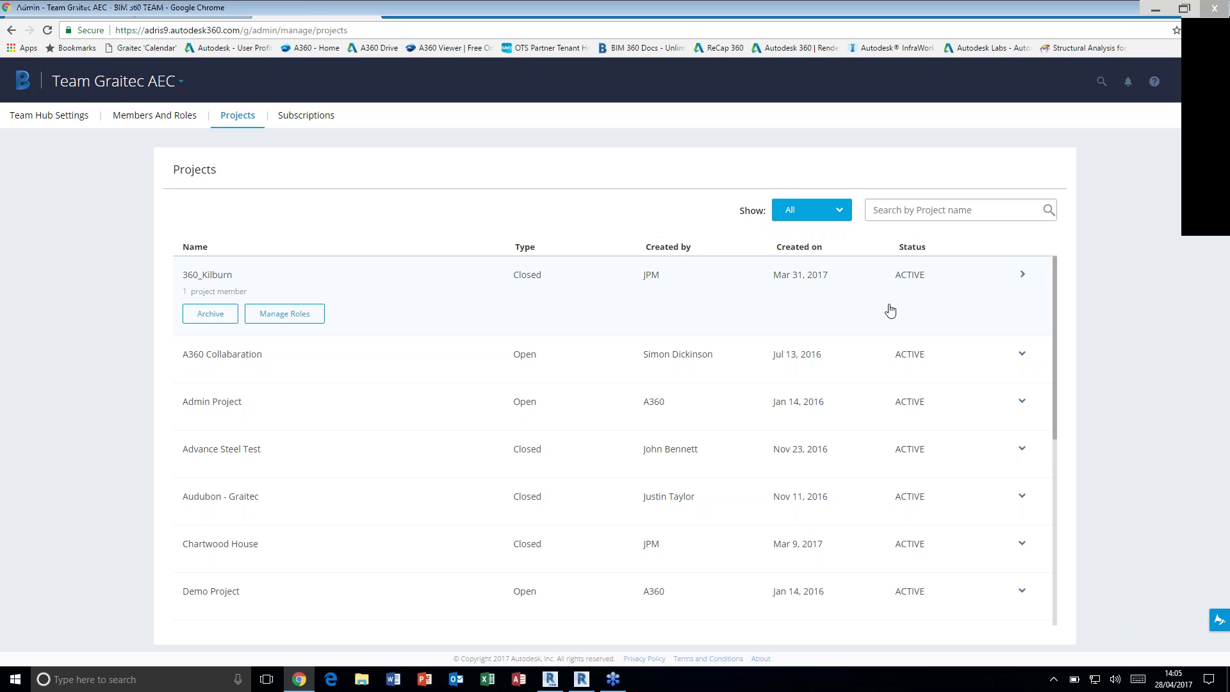
left_click(212, 314)
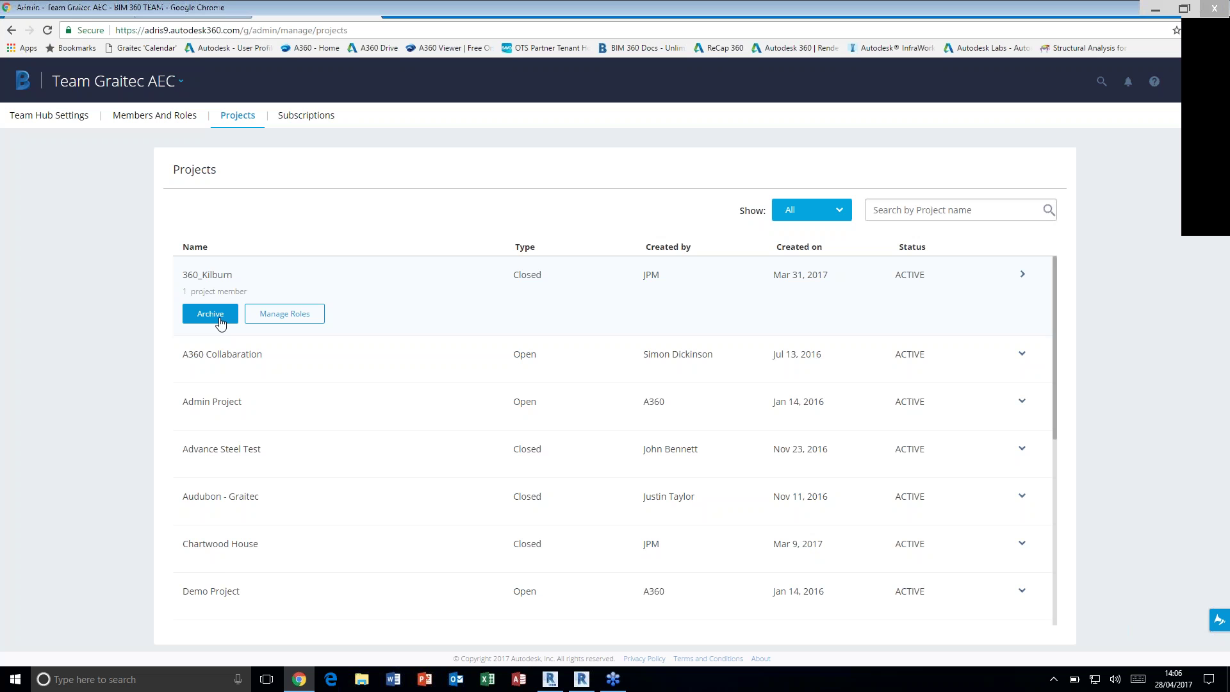
Return to the hub's project overview, open the Audubon - Graitec project and show its folders as a thumbnail grid
left_click(106, 89)
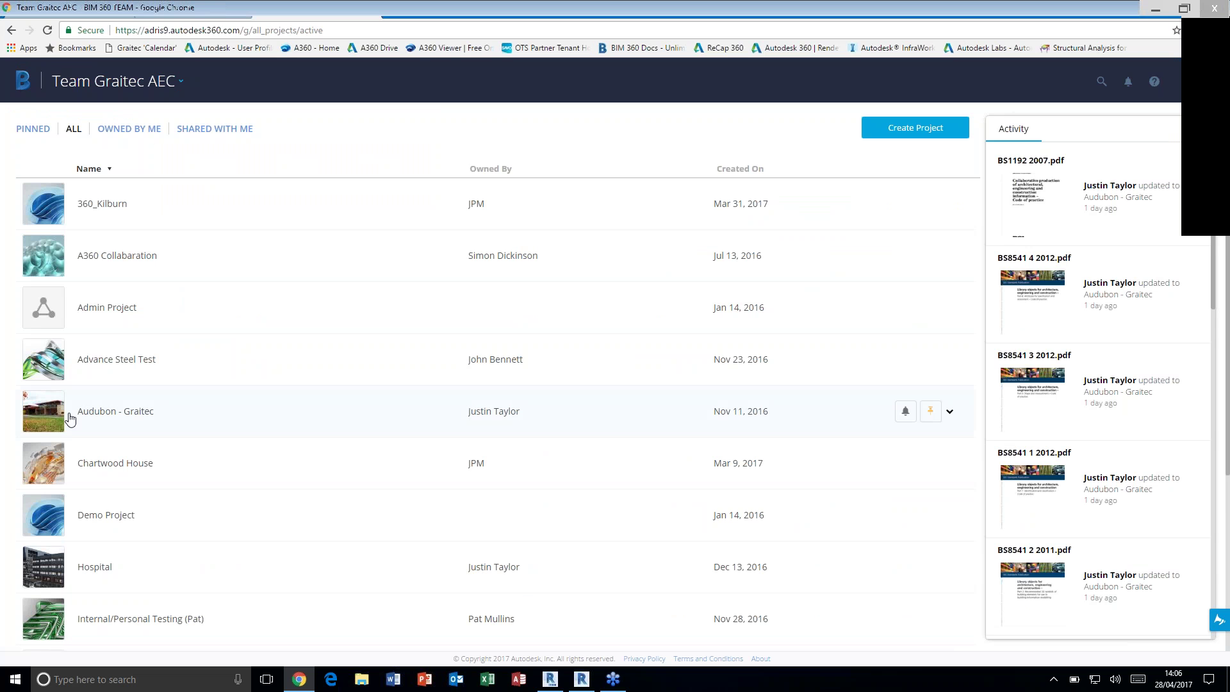
left_click(98, 422)
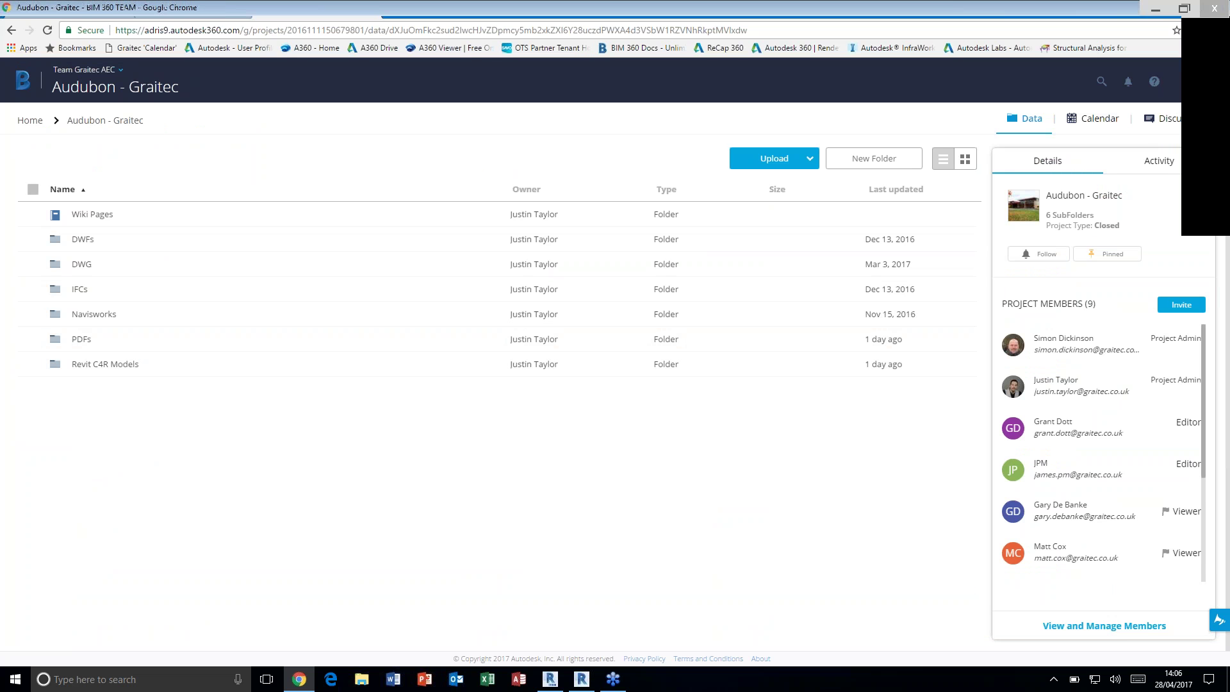
left_click(965, 159)
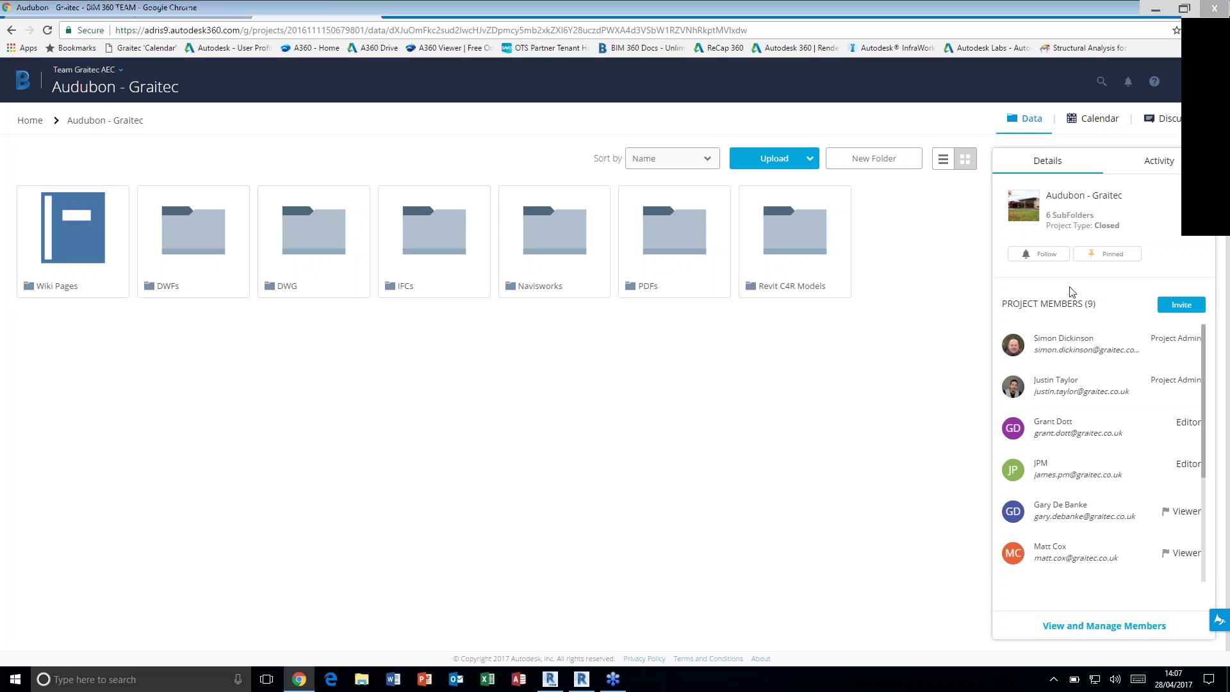
Look through the Audubon - Graitec project's member list and the members' roles
scroll(1129, 350, "down", 1)
scroll(1129, 349, "up", 1)
scroll(1102, 461, "down", 3)
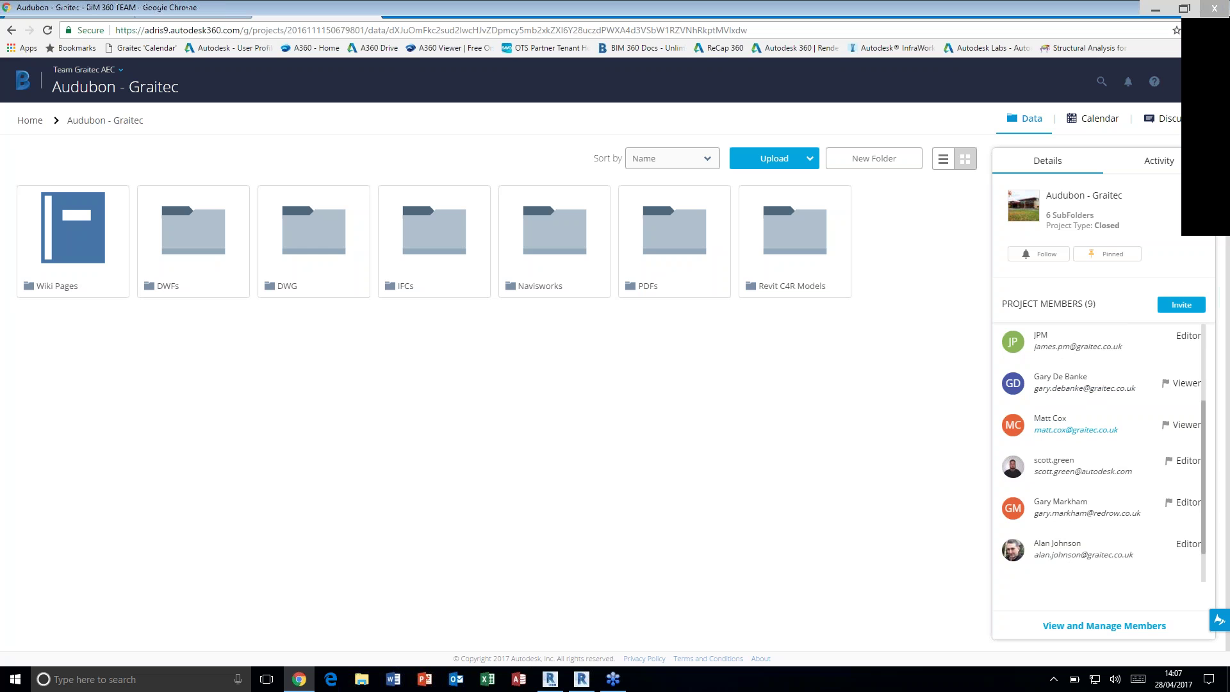
scroll(1101, 449, "up", 3)
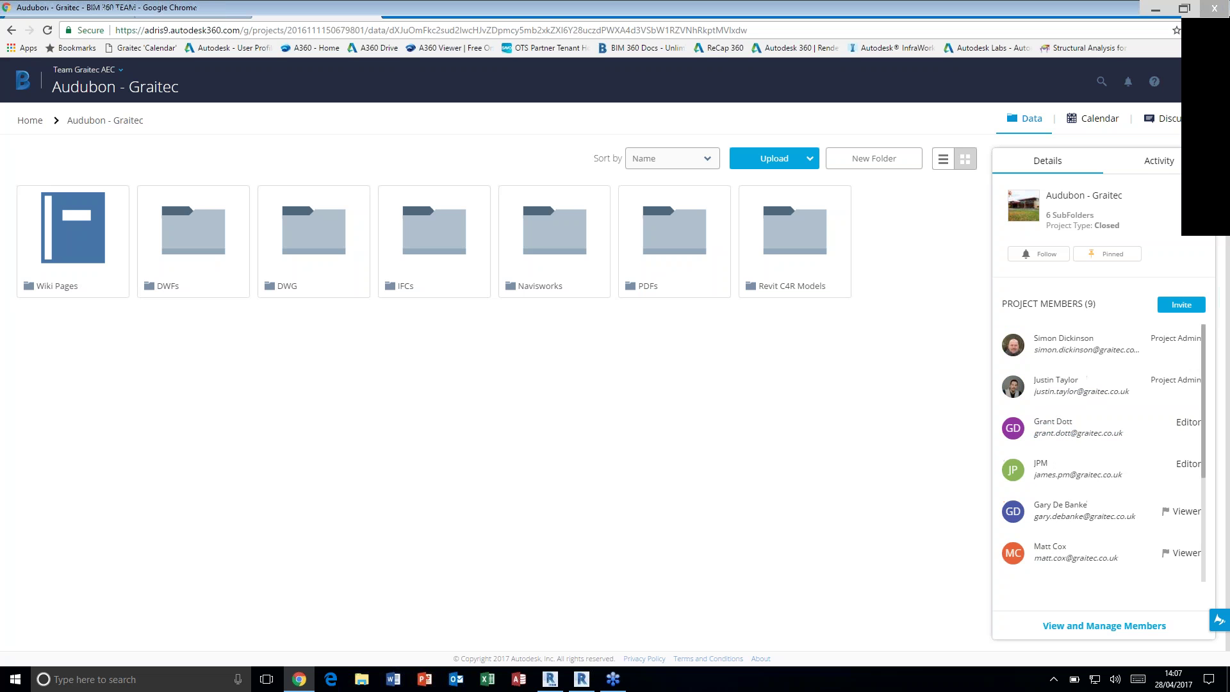
Review the Audubon - Graitec project's activity feed from the latest entries back to the project's creation
left_click(1153, 169)
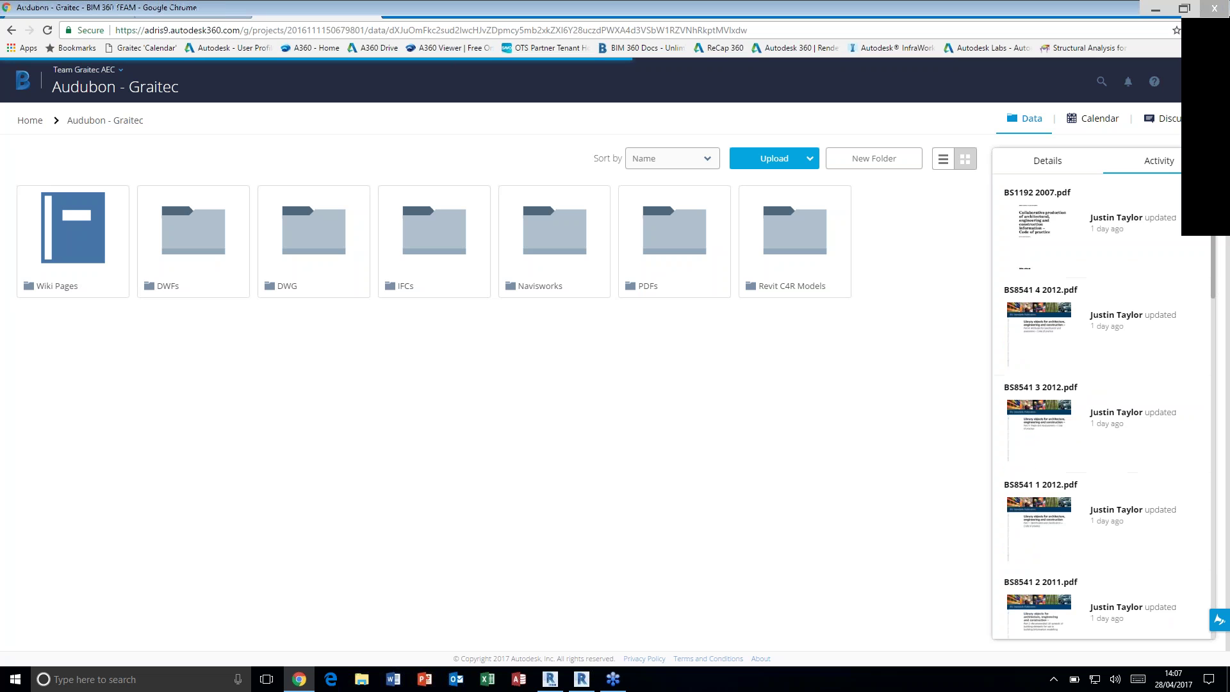
scroll(1143, 307, "down", 10)
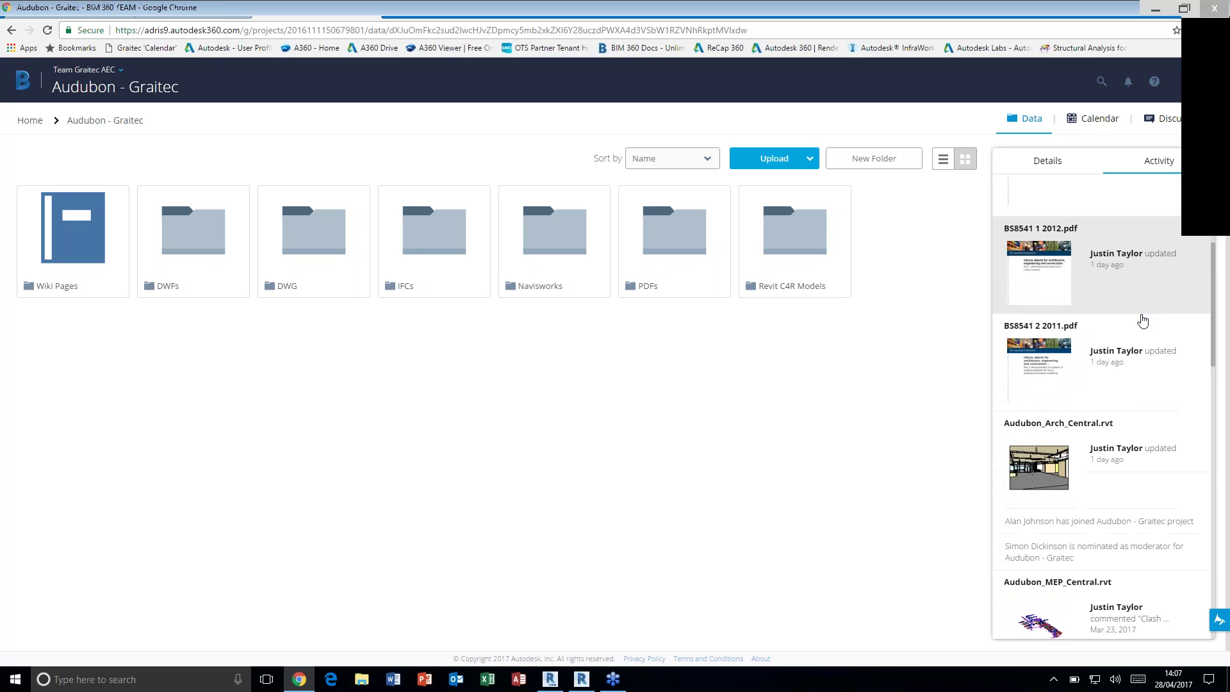
scroll(1098, 374, "down", 2)
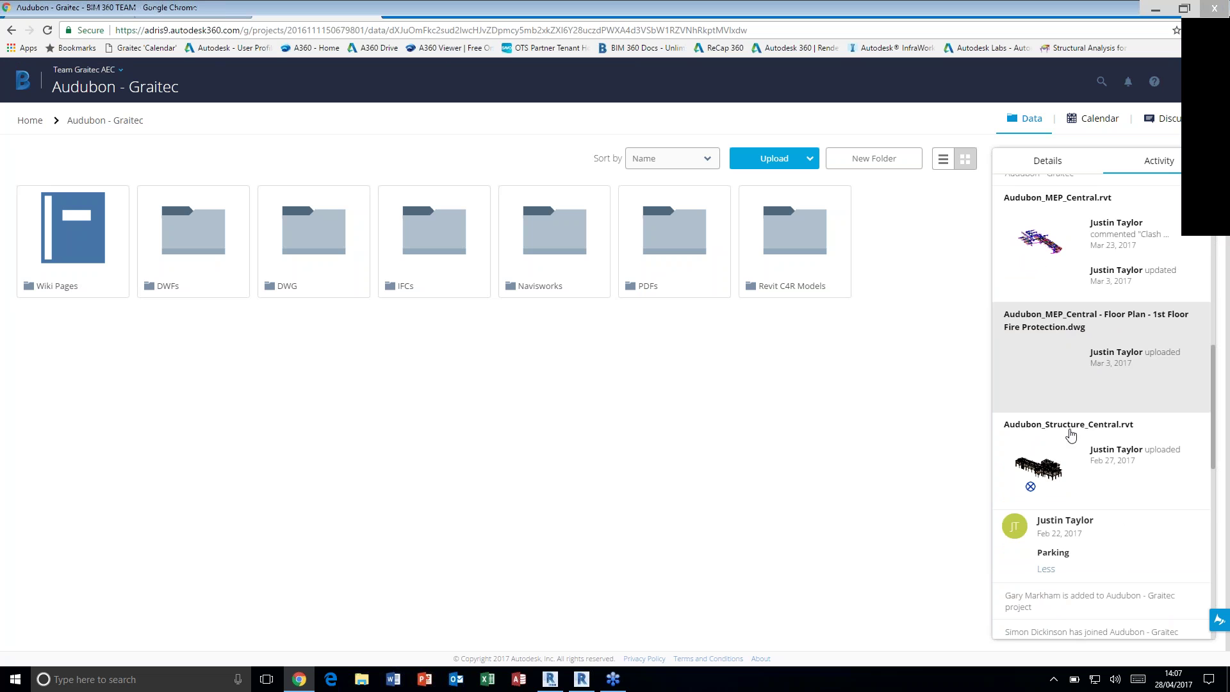
scroll(1064, 496, "down", 1)
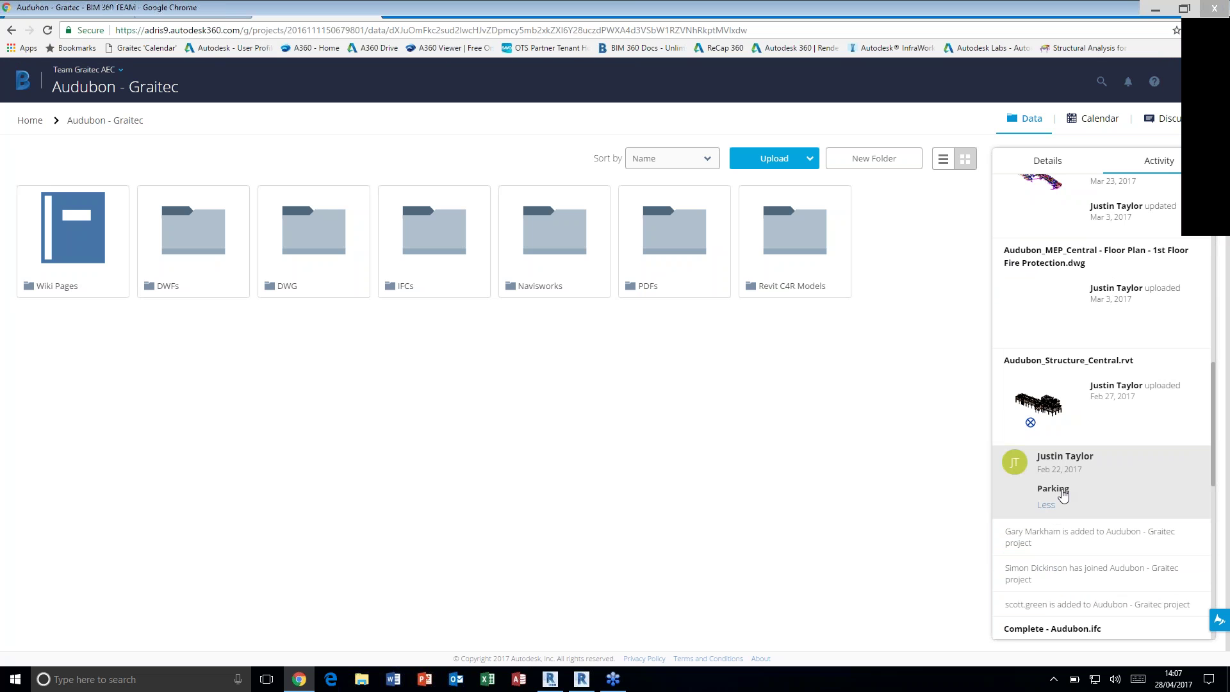
scroll(1089, 442, "down", 5)
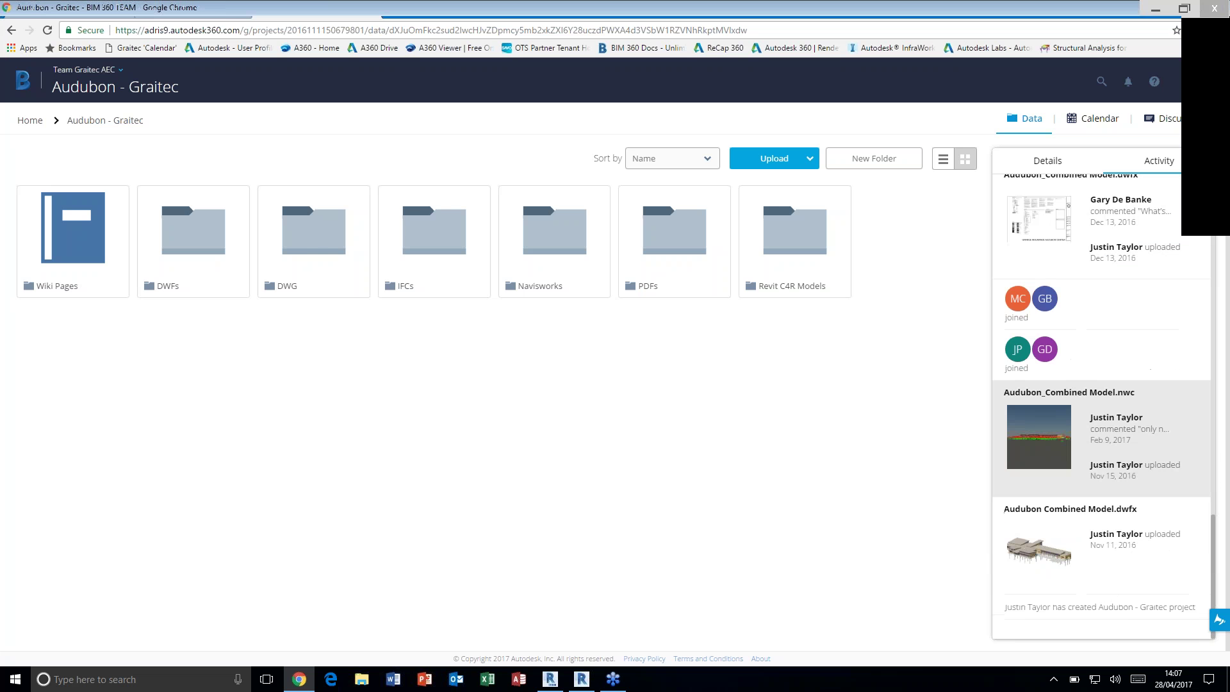
scroll(1063, 472, "up", 10)
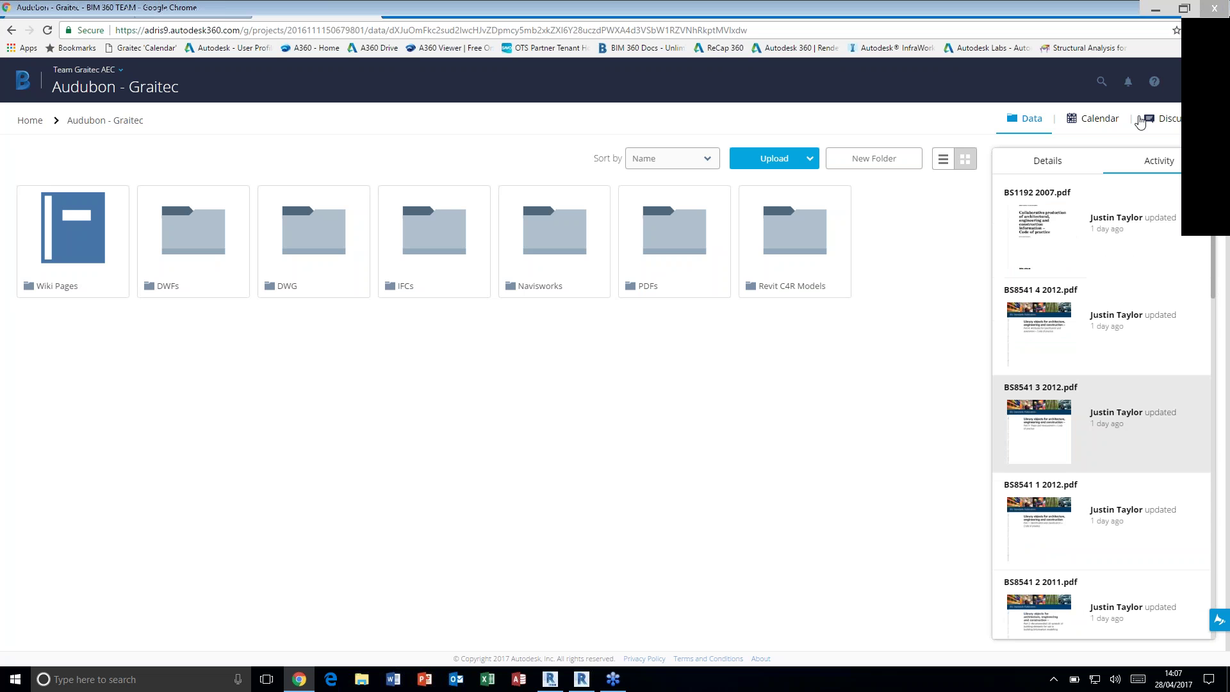
View the project's discussions and its April 2017 calendar
left_click(1176, 131)
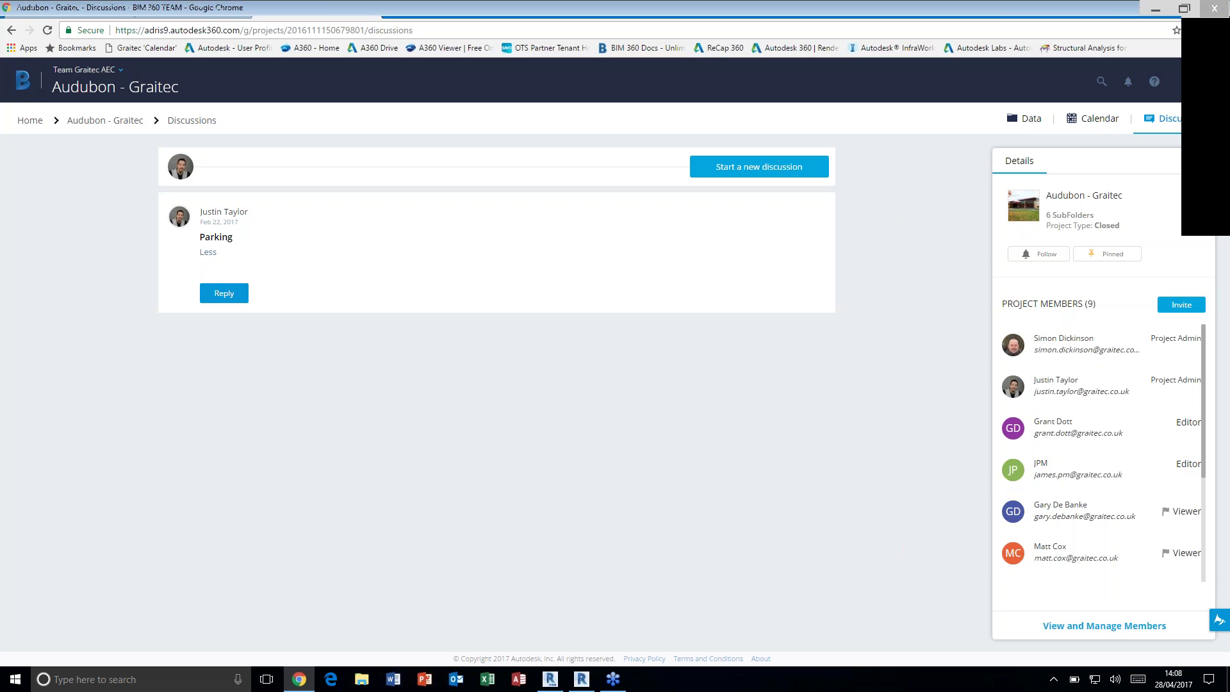
left_click(1090, 120)
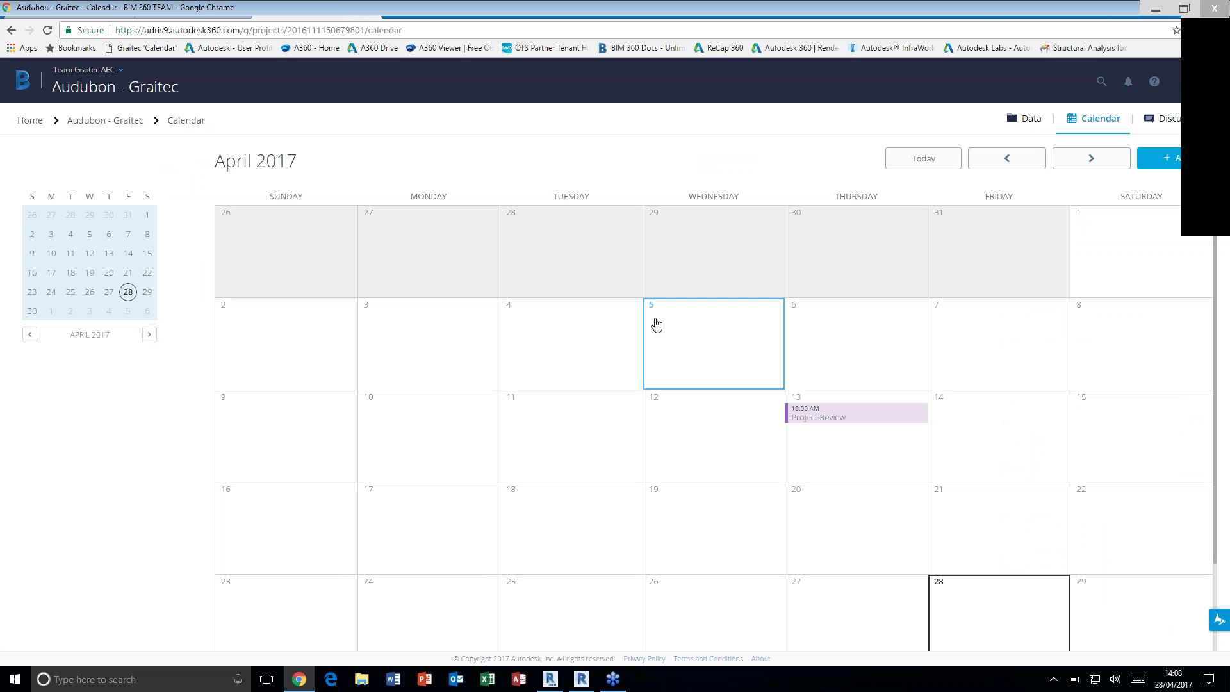
scroll(657, 324, "down", 1)
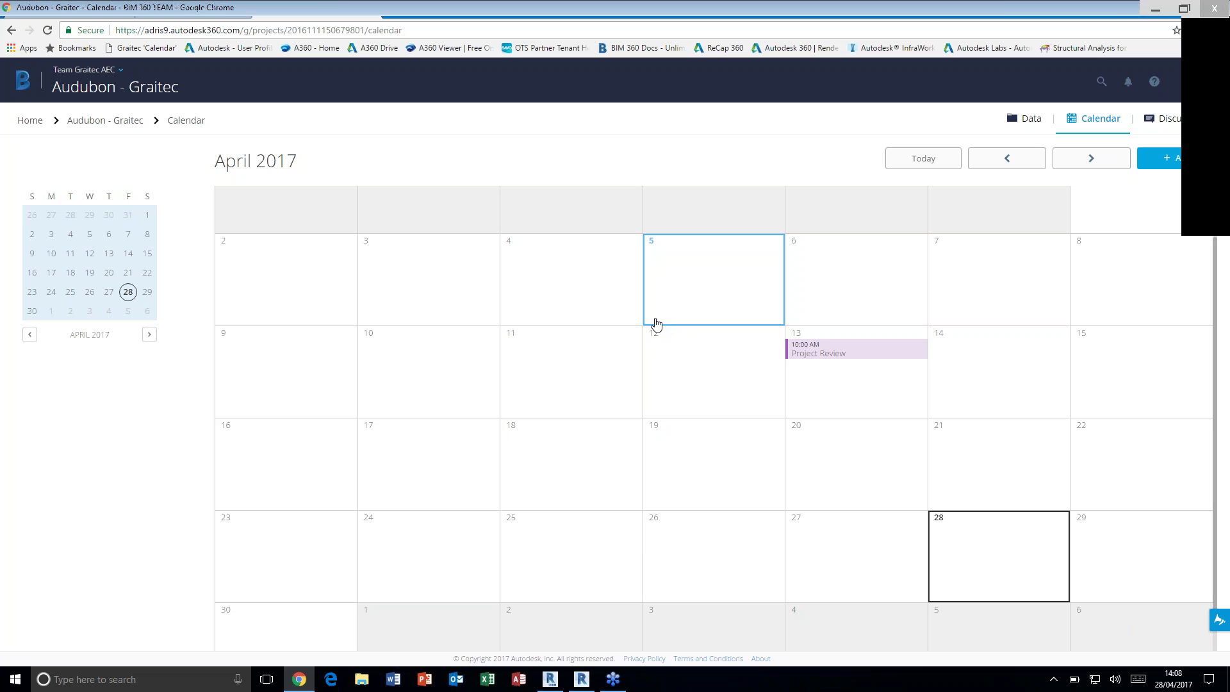
left_click(722, 464)
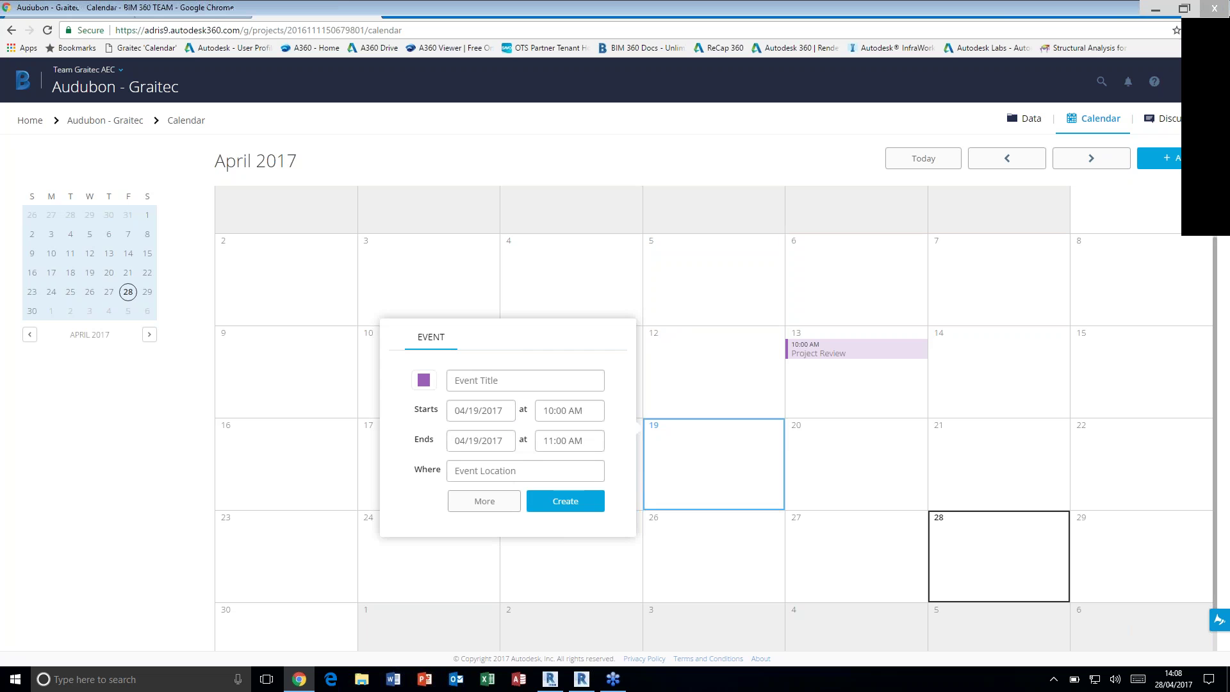
left_click(533, 383)
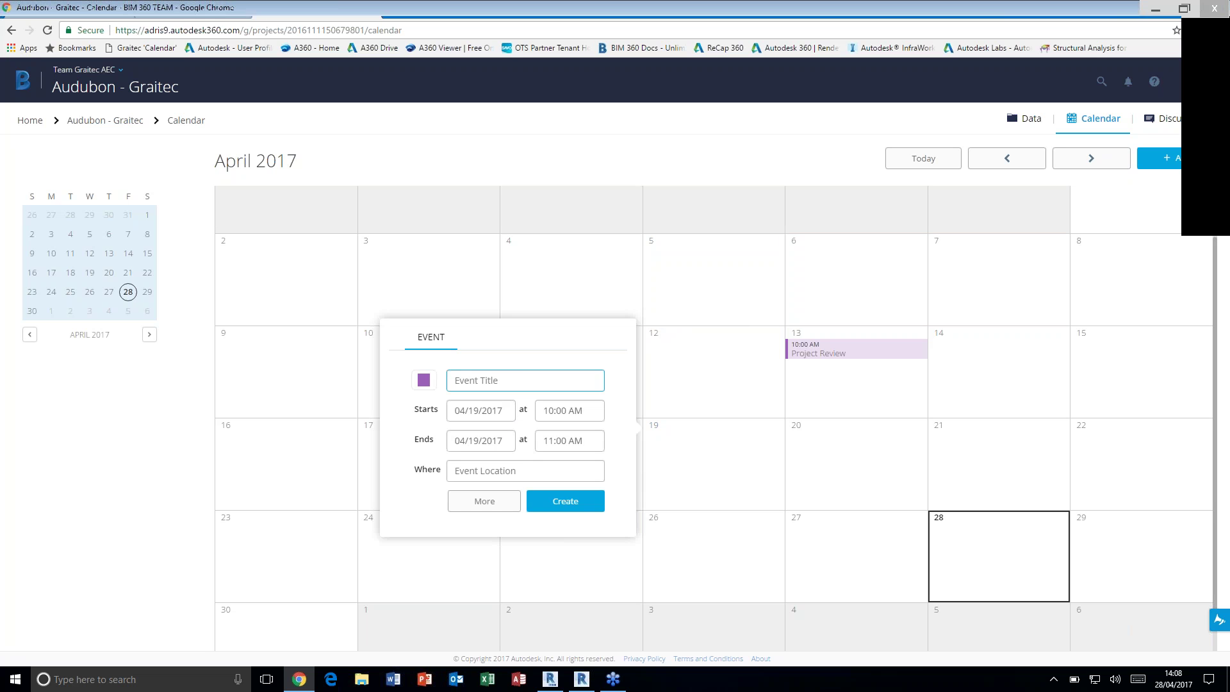
left_click(525, 471)
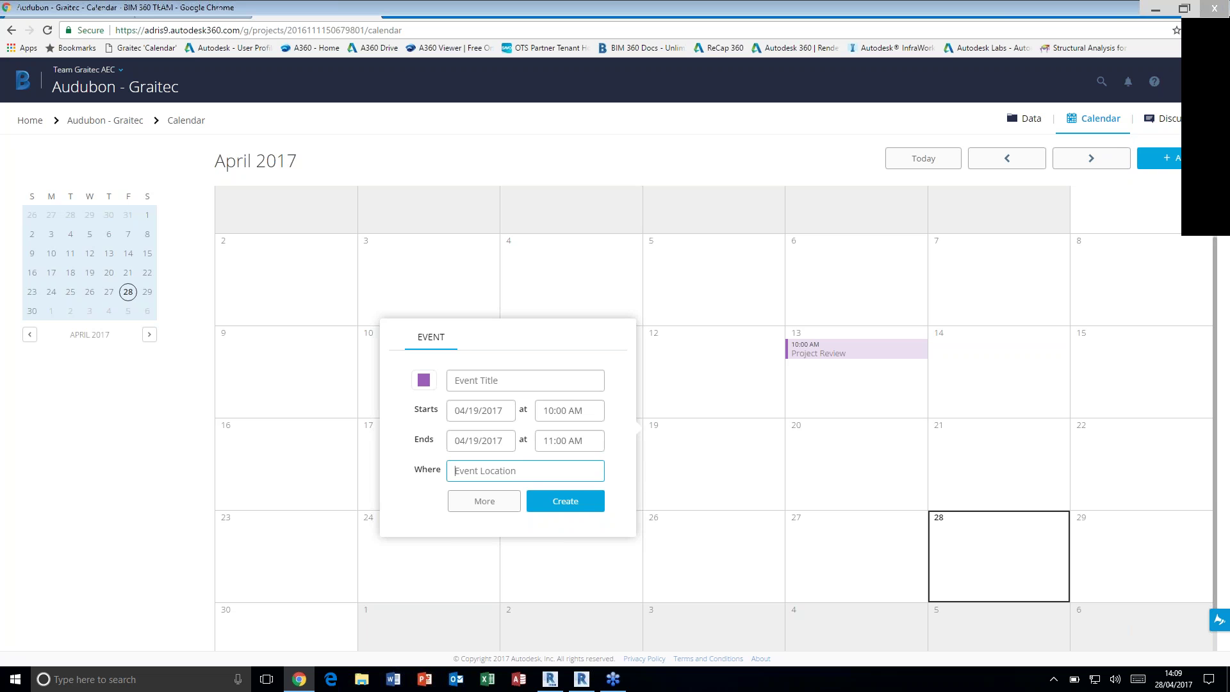
left_click(1190, 88)
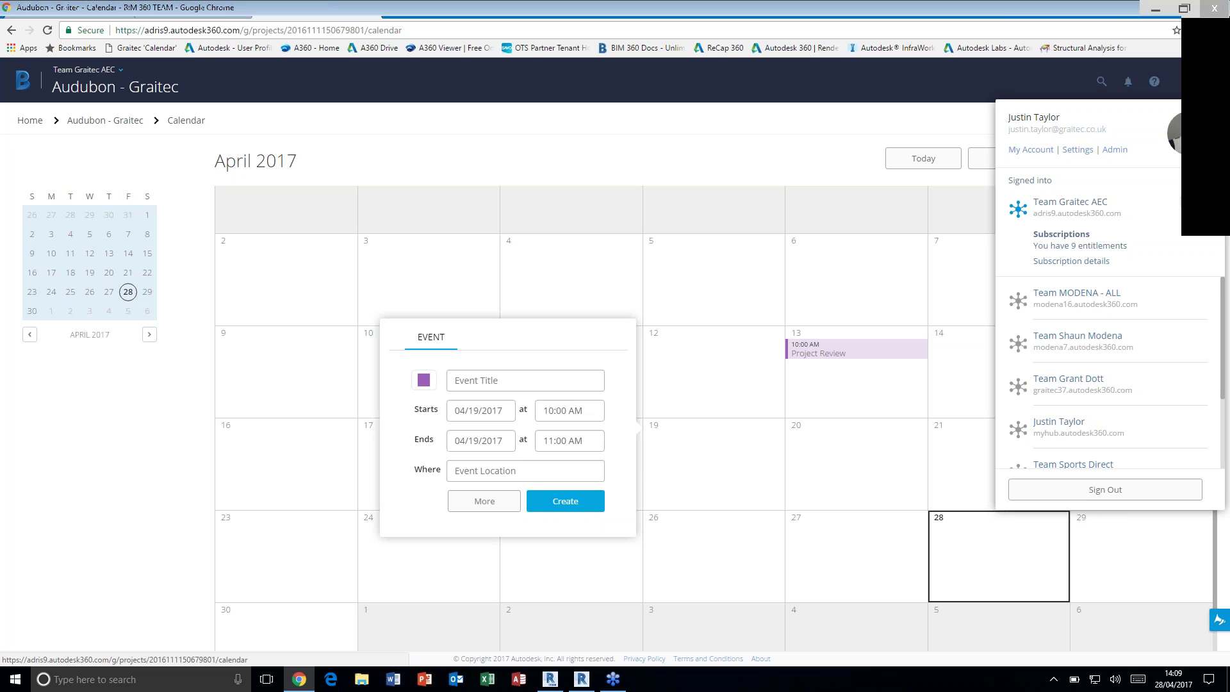
left_click(916, 74)
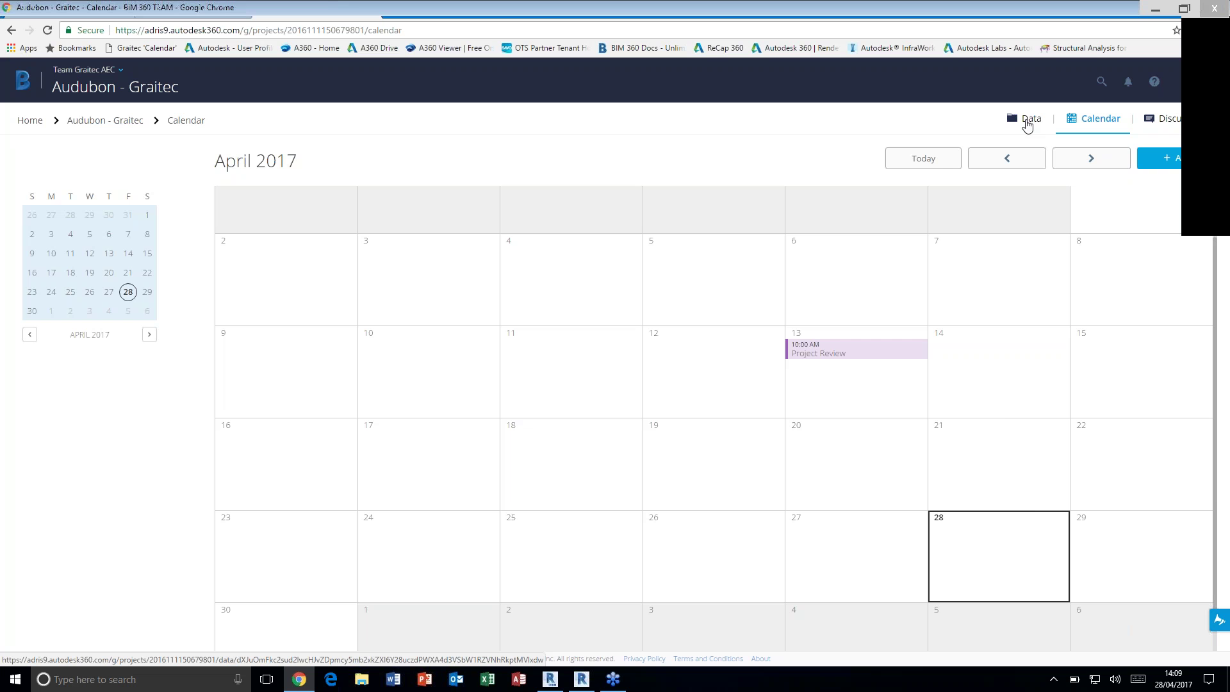
Return to the project's data and open the Revit C4R Models folder
left_click(1027, 122)
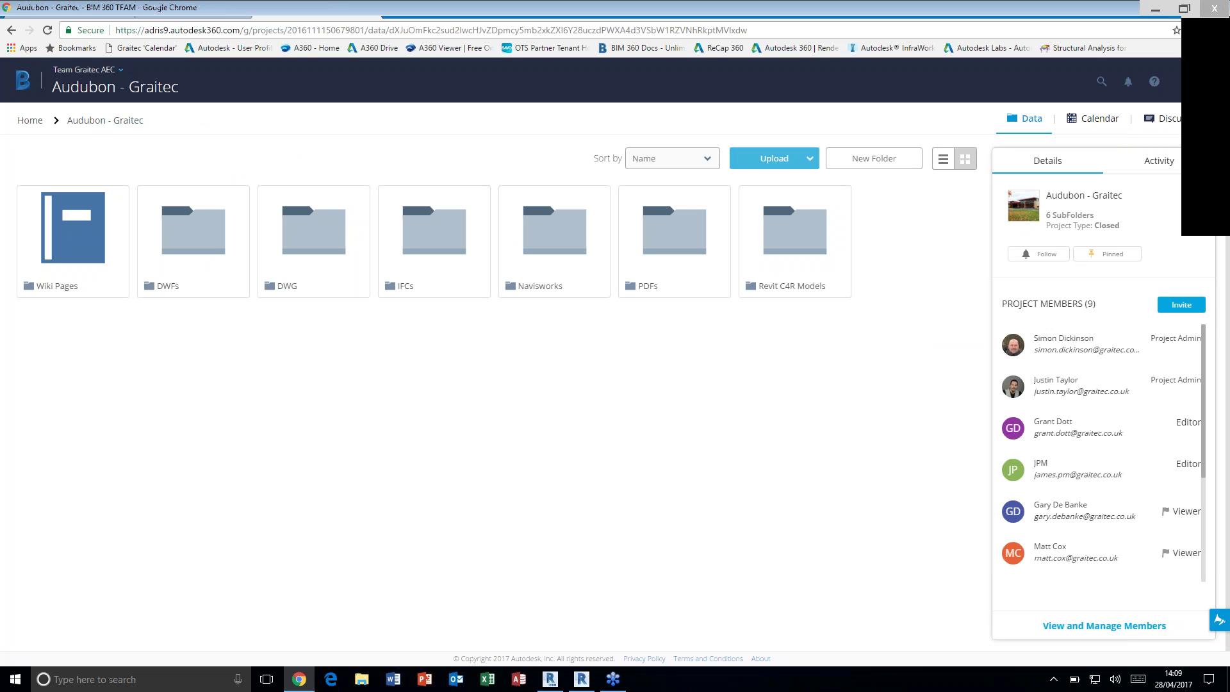
mouse_move(785, 261)
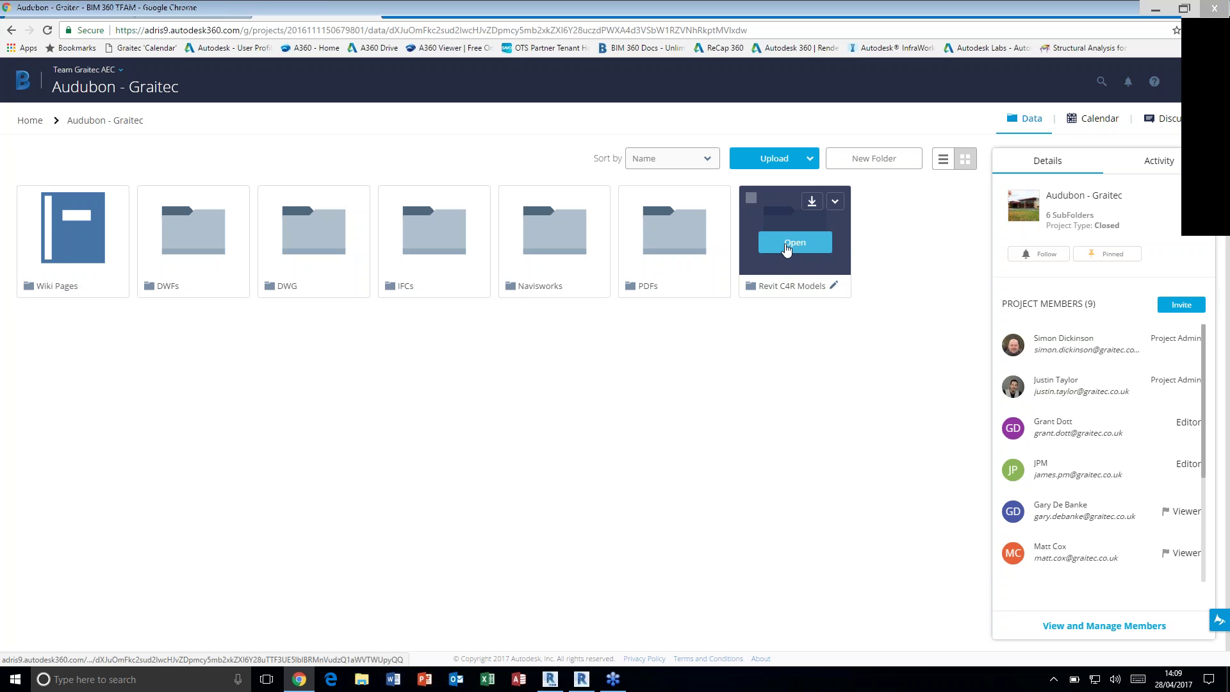
left_click(786, 247)
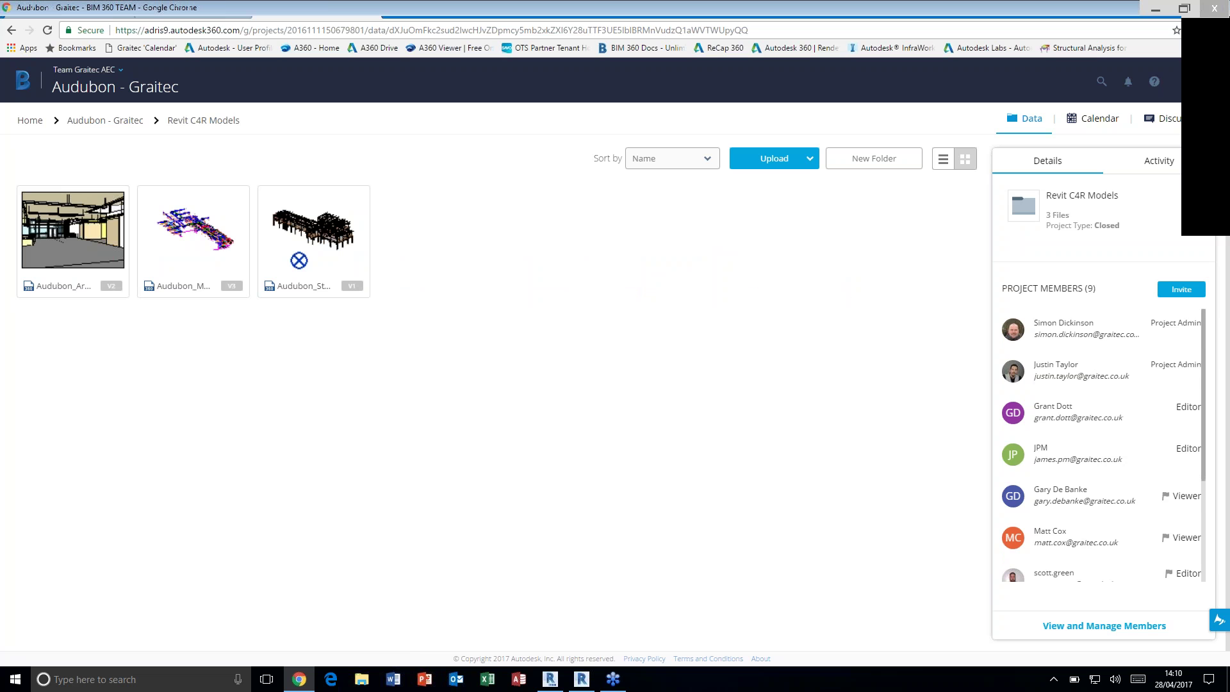
Open the Audubon_Arch_Central.rvt model in the online 3D viewer and inspect the building from a lower angle
mouse_move(111, 254)
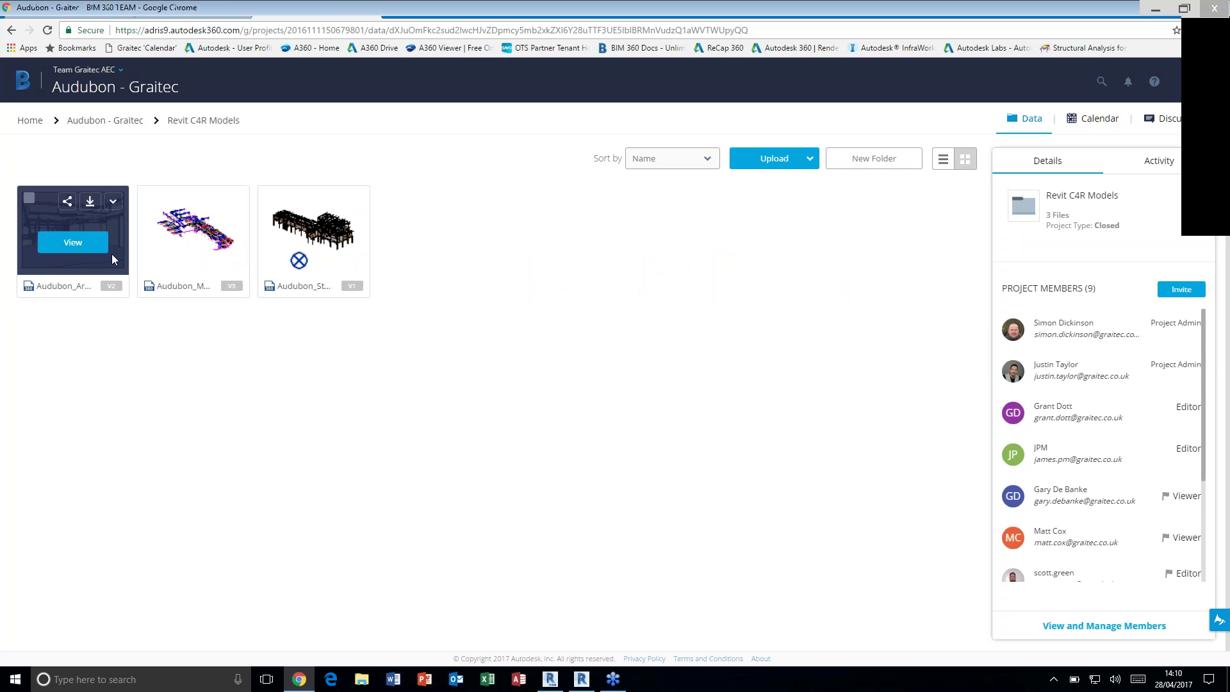
left_click(73, 250)
left_click(114, 204)
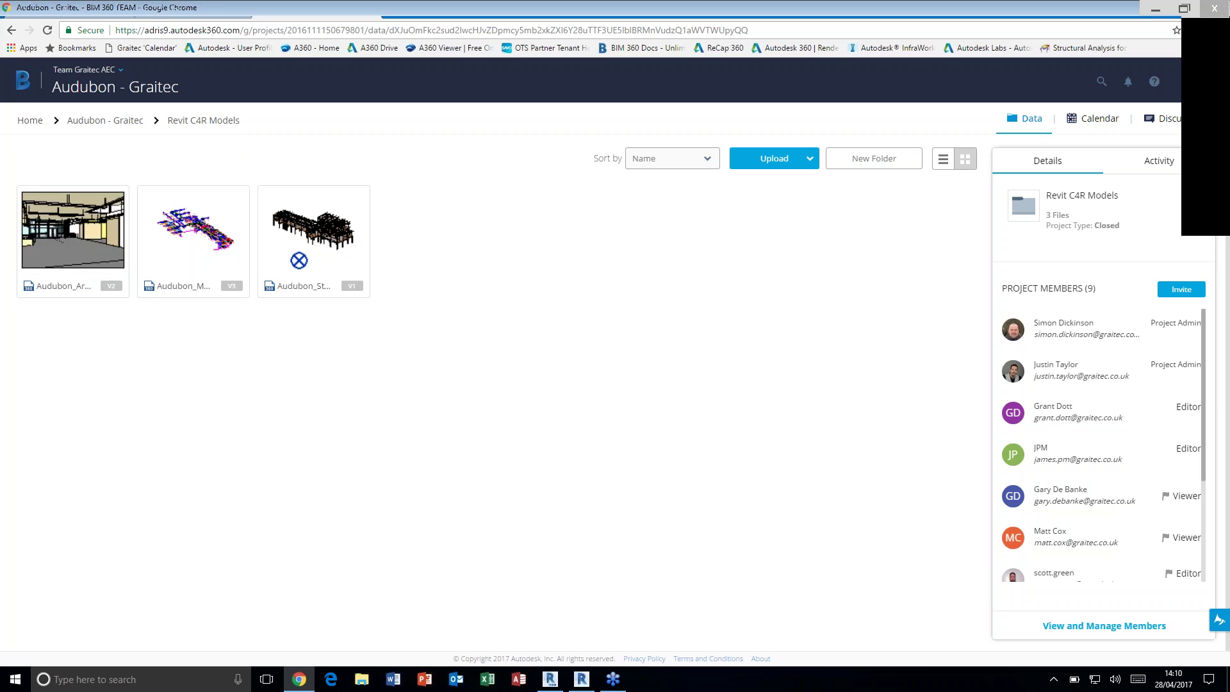
left_click(73, 243)
left_click(73, 243)
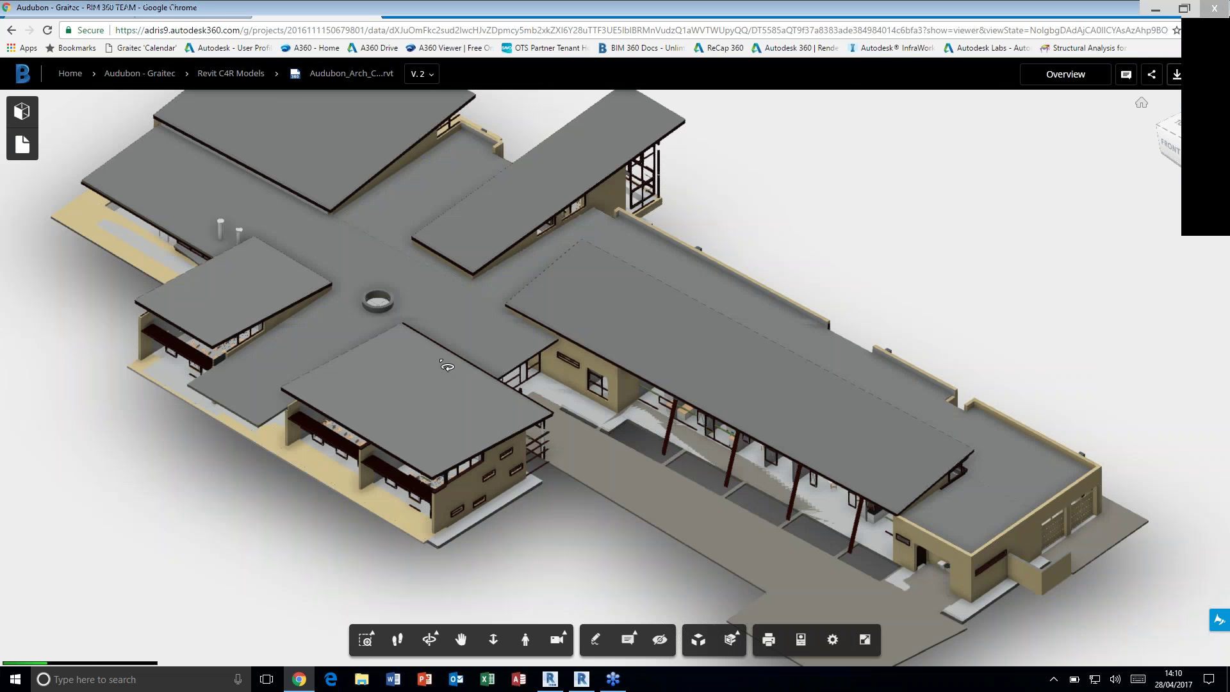
left_click_drag(446, 366, 493, 346)
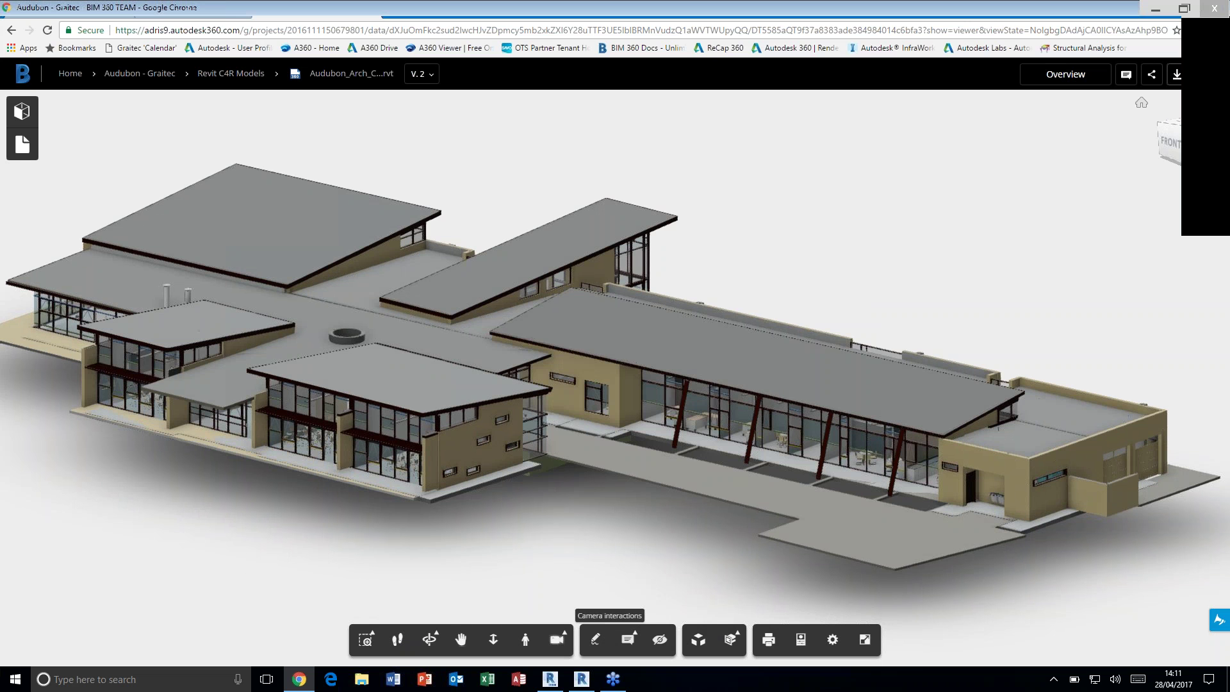
Post the object comment "only require 1 fountain" on the fountain outside the entrance at the building's far end
left_click(596, 640)
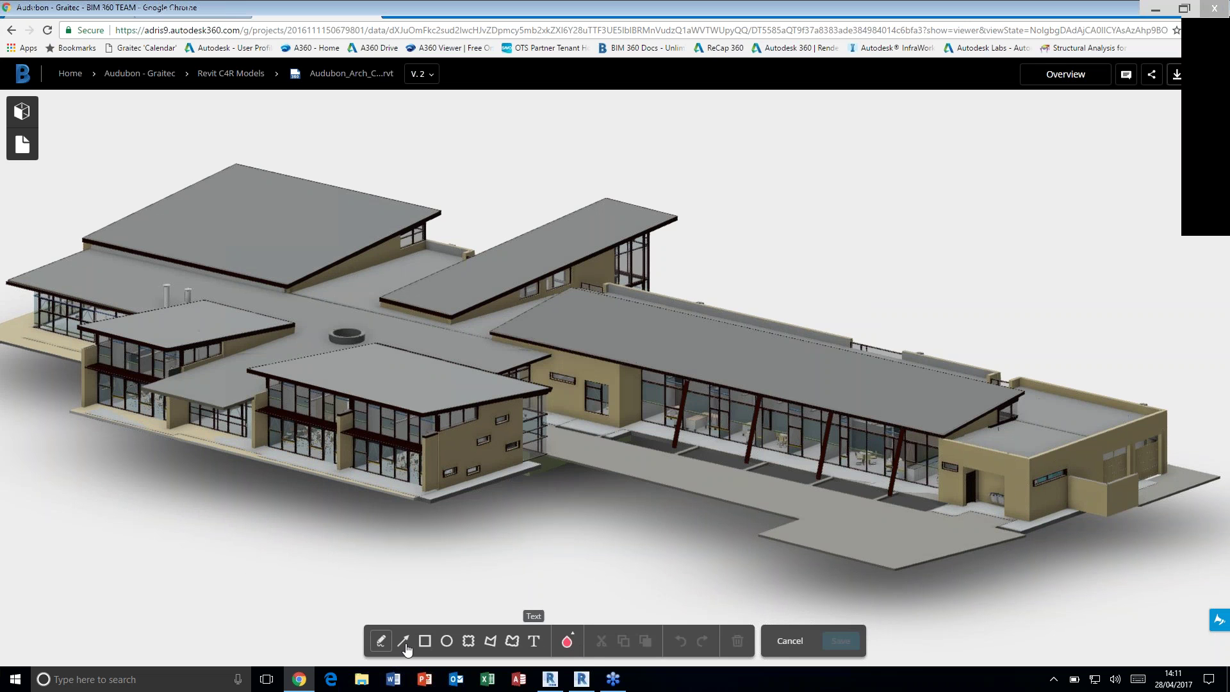
left_click(782, 648)
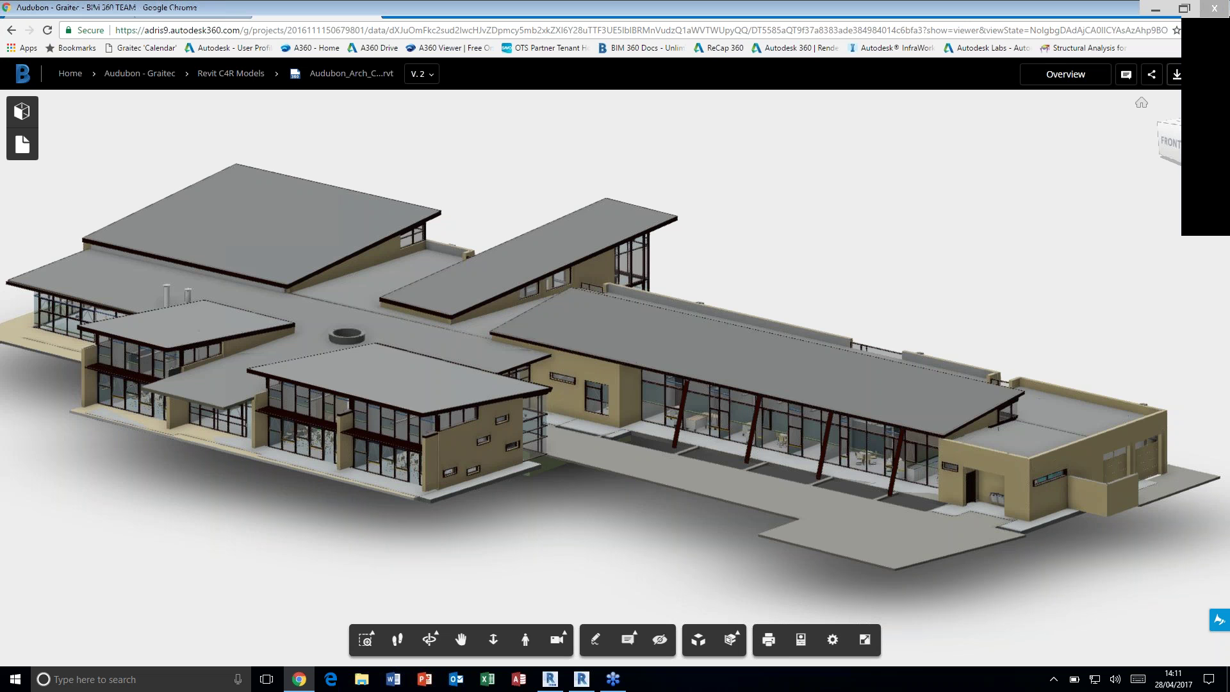
left_click(629, 641)
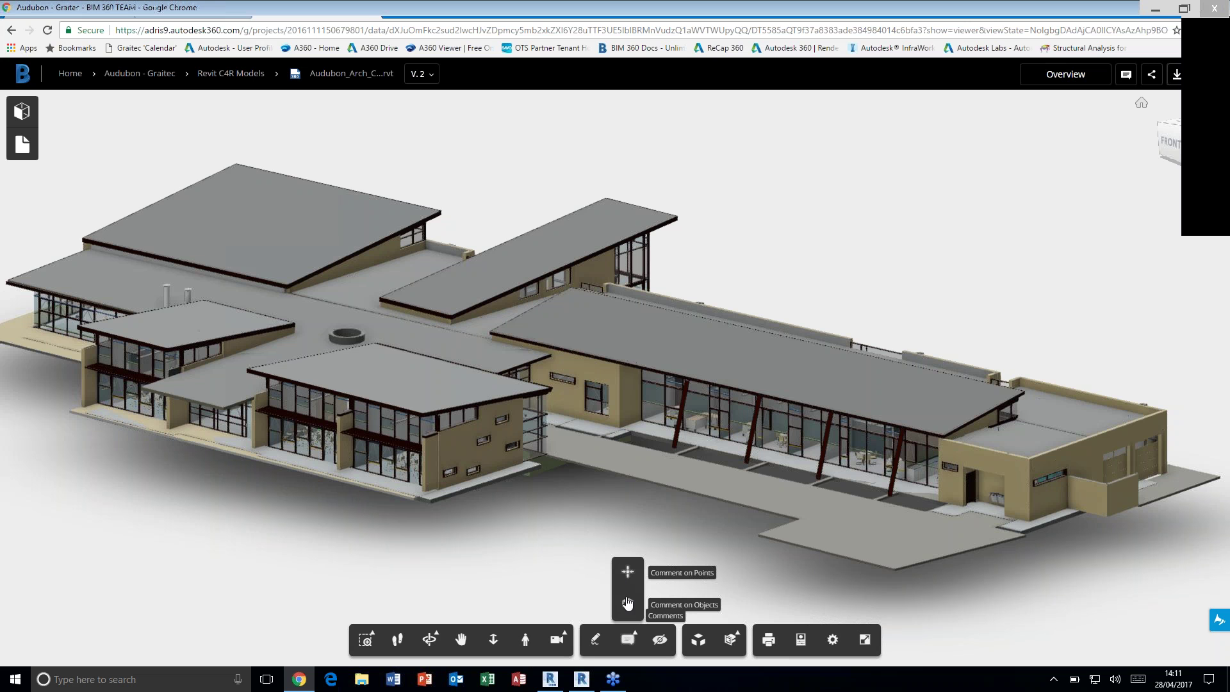
left_click(628, 604)
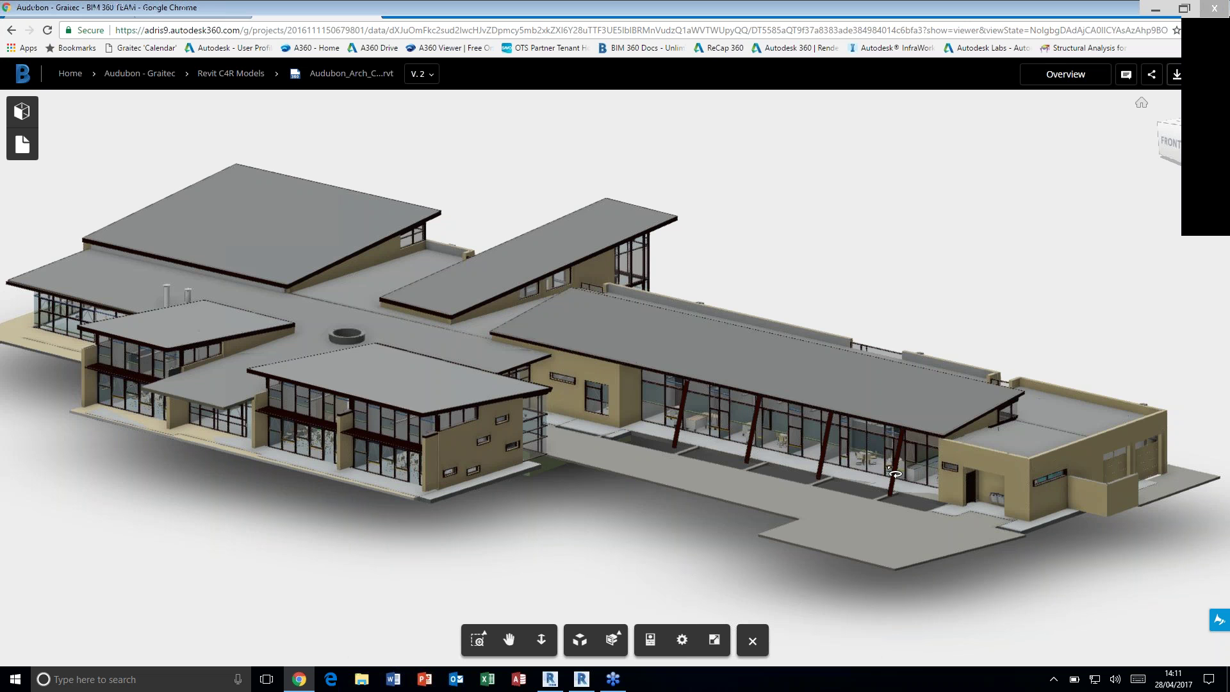
left_click(994, 499)
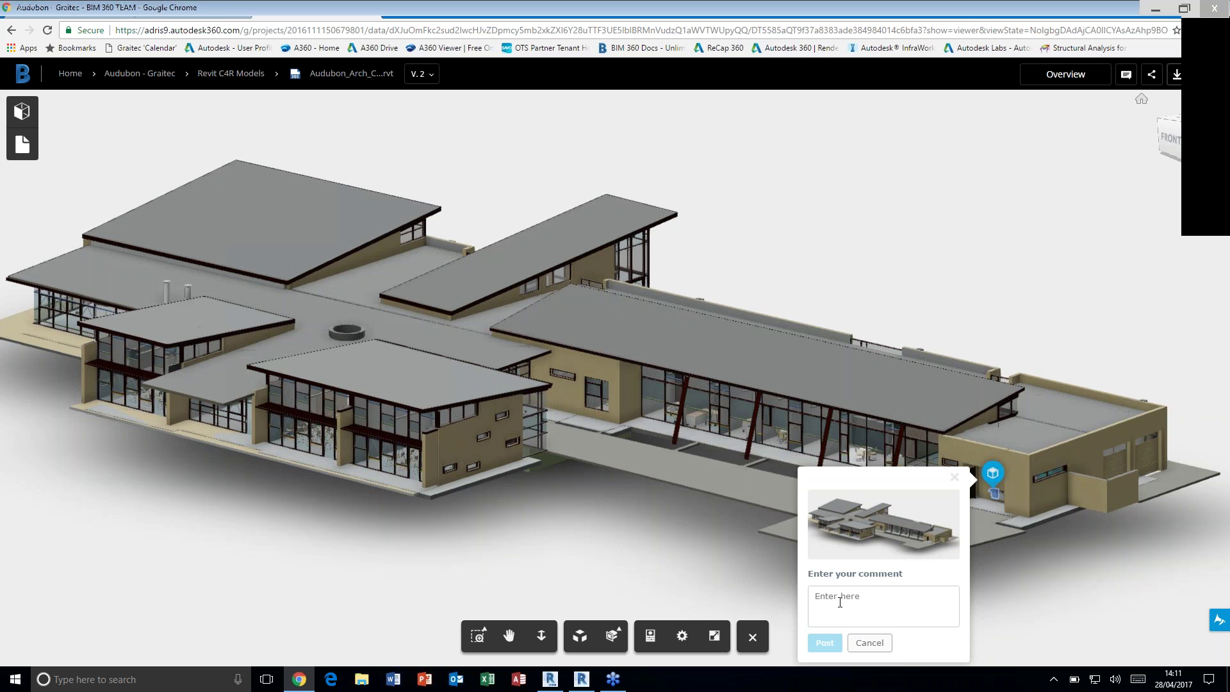
type("only require 1 fountain")
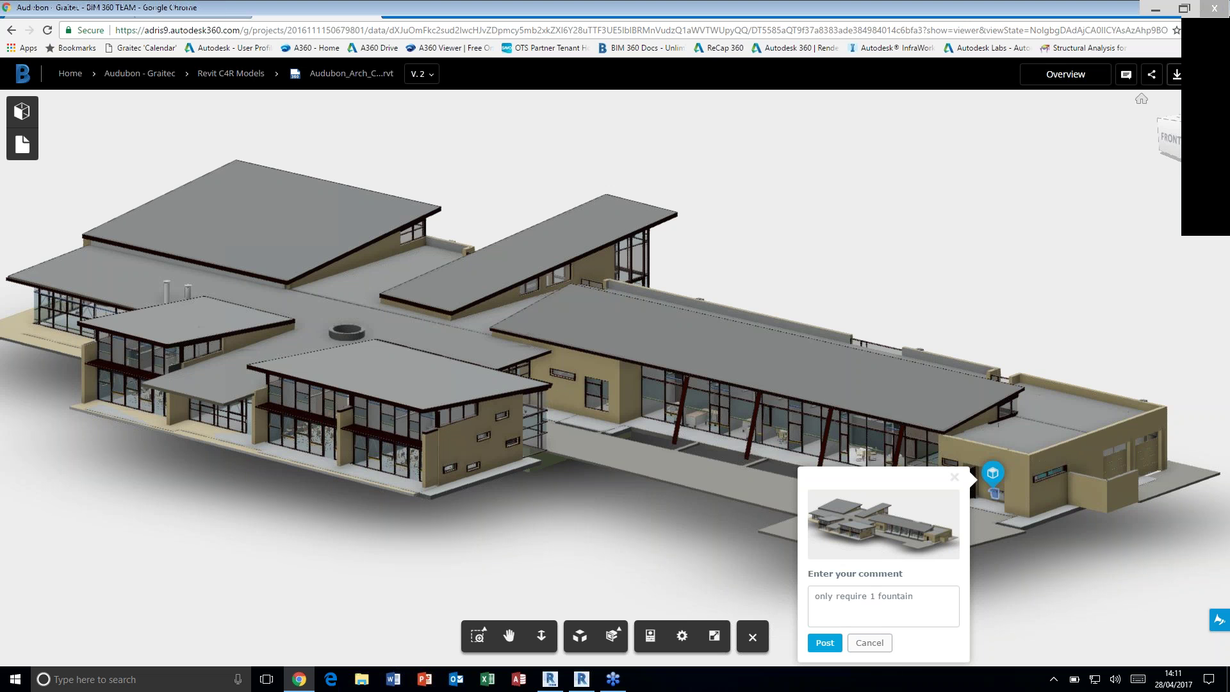
left_click(825, 643)
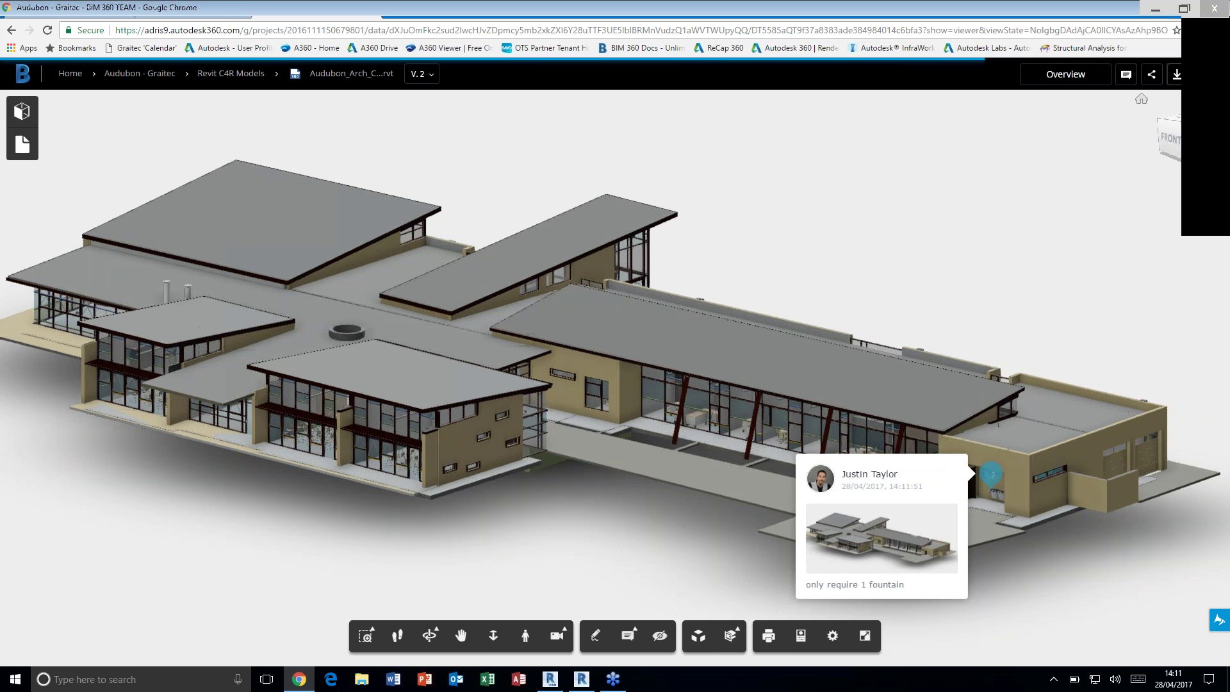
Open the fountain comment from its marker and view it in the model's comments list
mouse_move(992, 467)
left_click(991, 474)
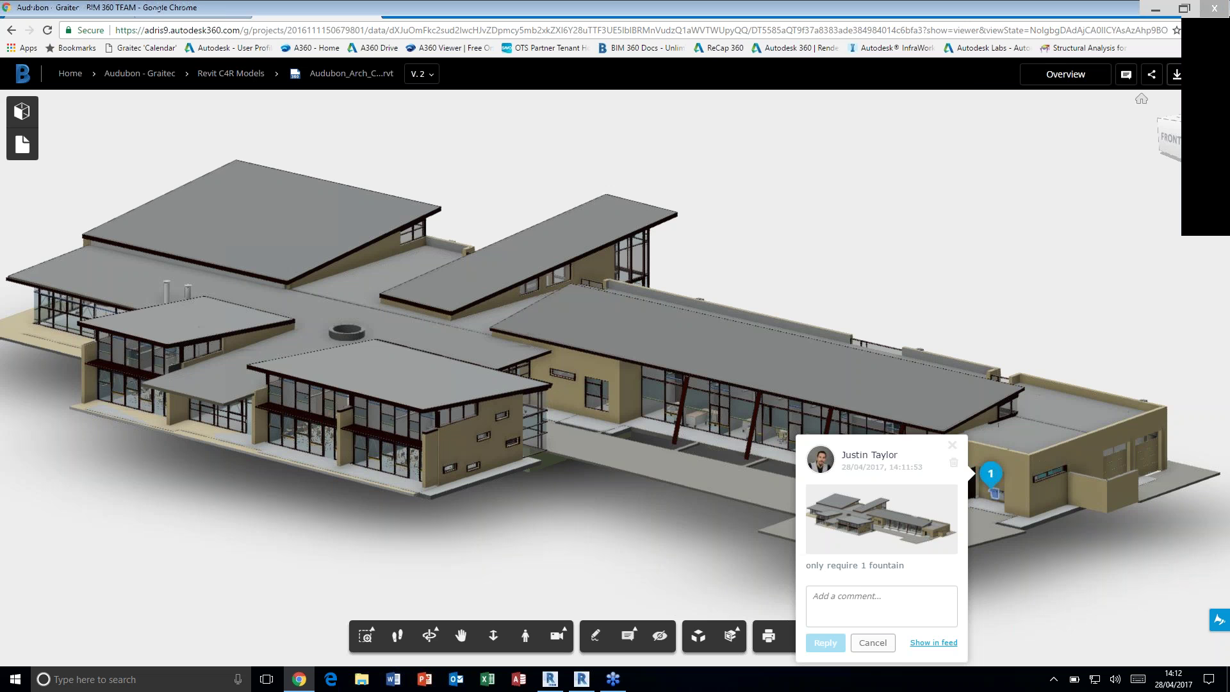
left_click(1126, 74)
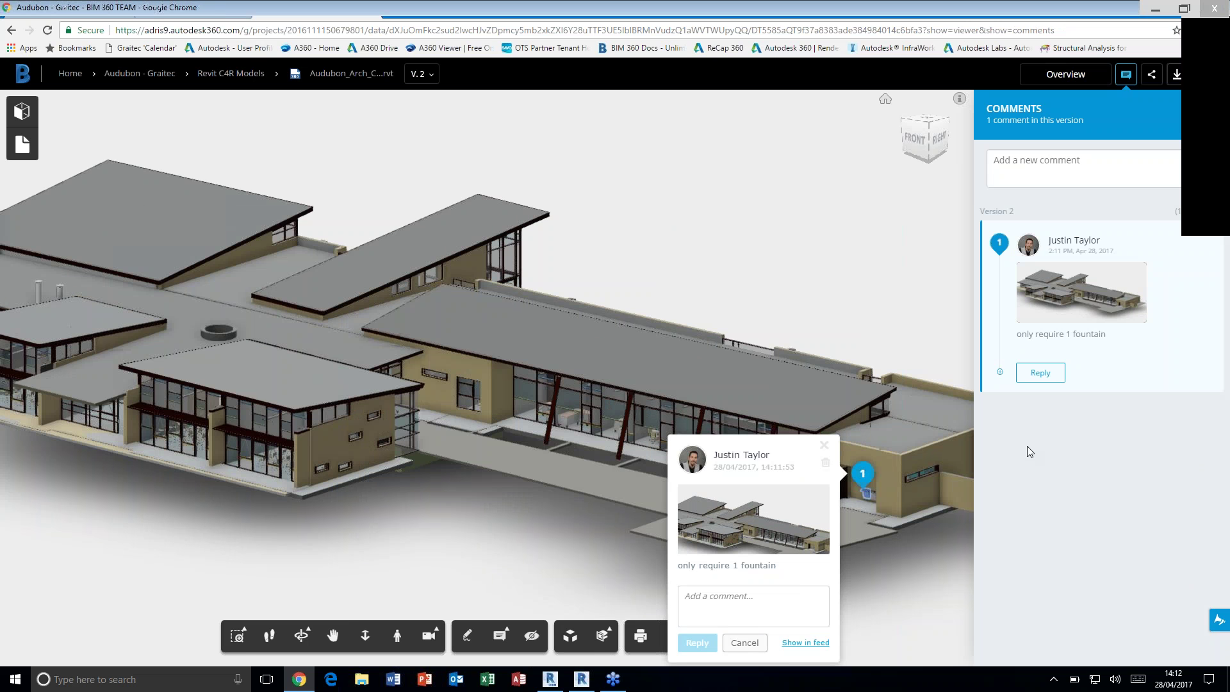
left_click(1126, 75)
Explode the building model into its separate components and collapse it back to the assembled building
left_click_drag(577, 333, 884, 351)
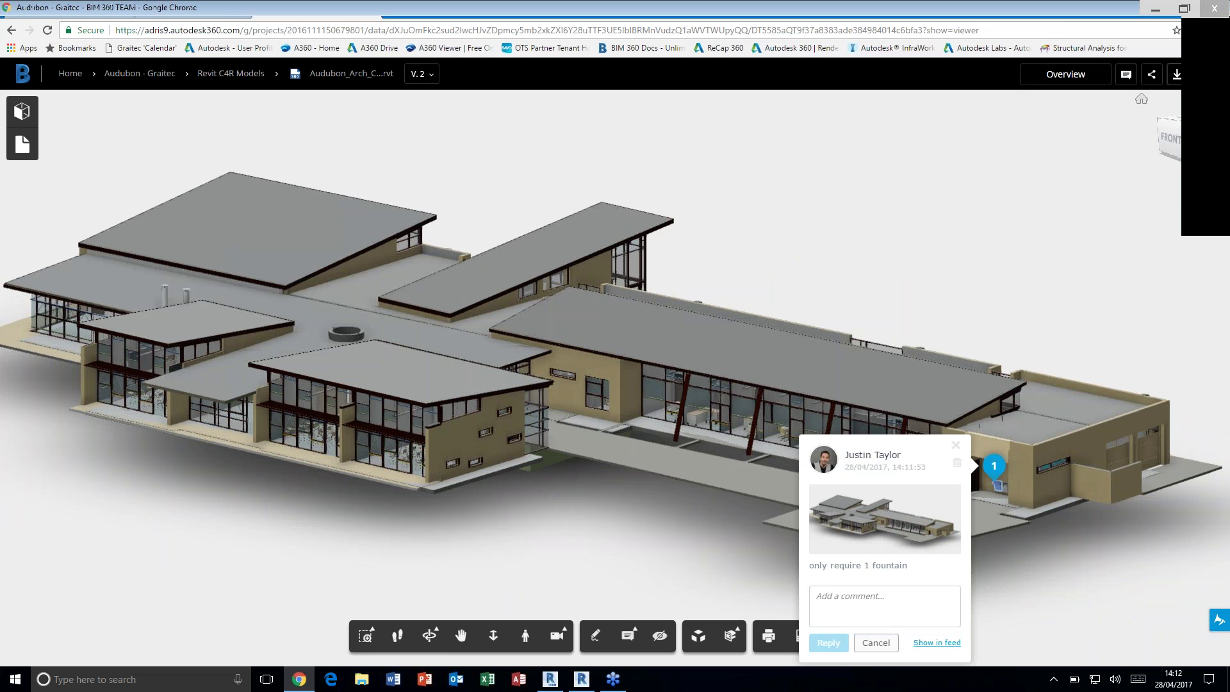
middle_click_drag(628, 497, 646, 433)
left_click_drag(647, 433, 653, 485)
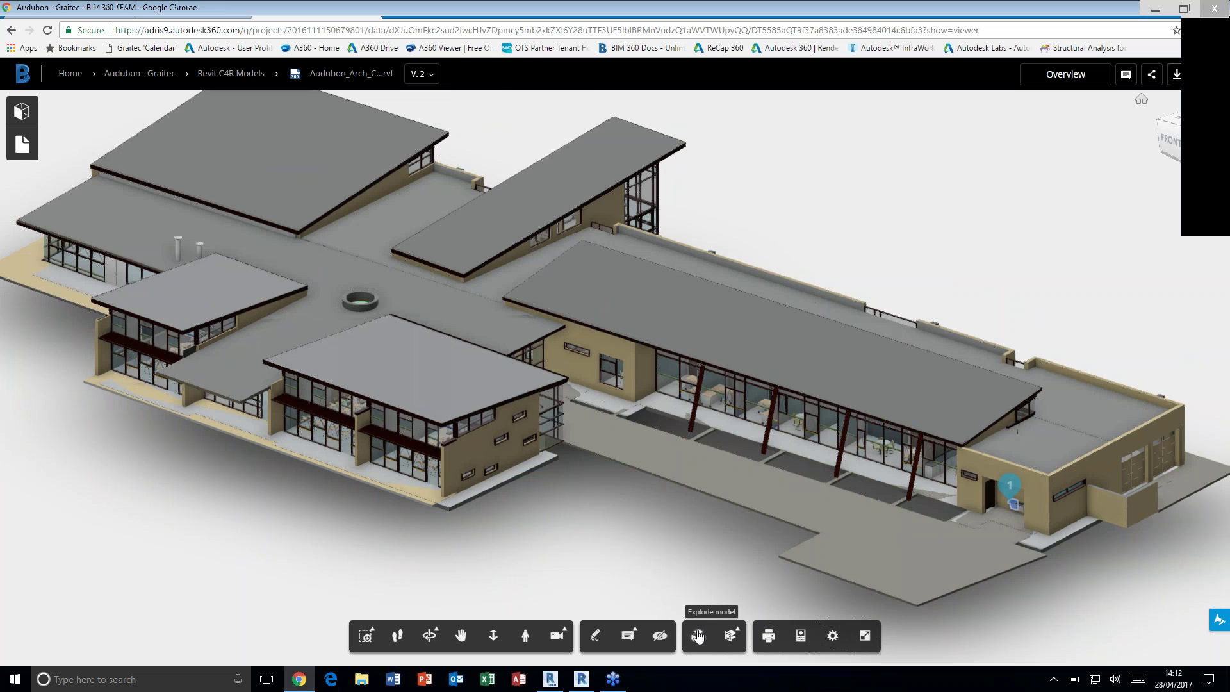
left_click(698, 636)
left_click_drag(692, 605, 787, 604)
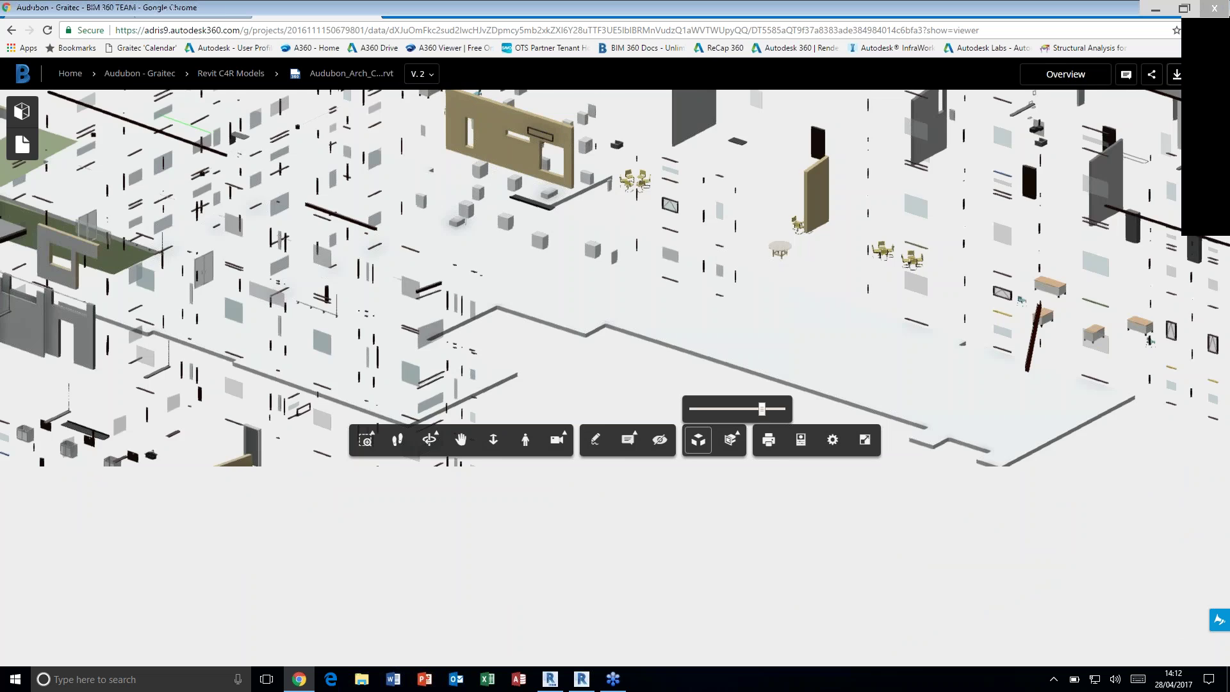
left_click_drag(767, 413, 693, 410)
Cut the building horizontally with a Z section plane, raise the cut slightly and inspect the interior rooms
left_click(733, 639)
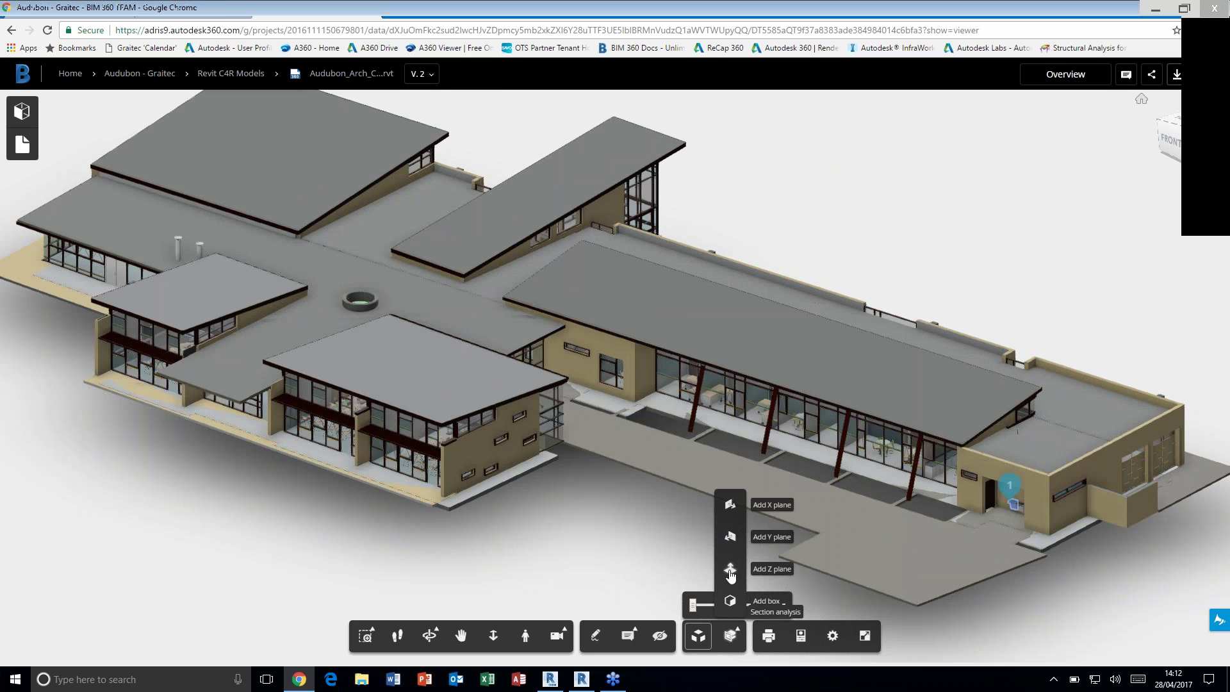
left_click(730, 571)
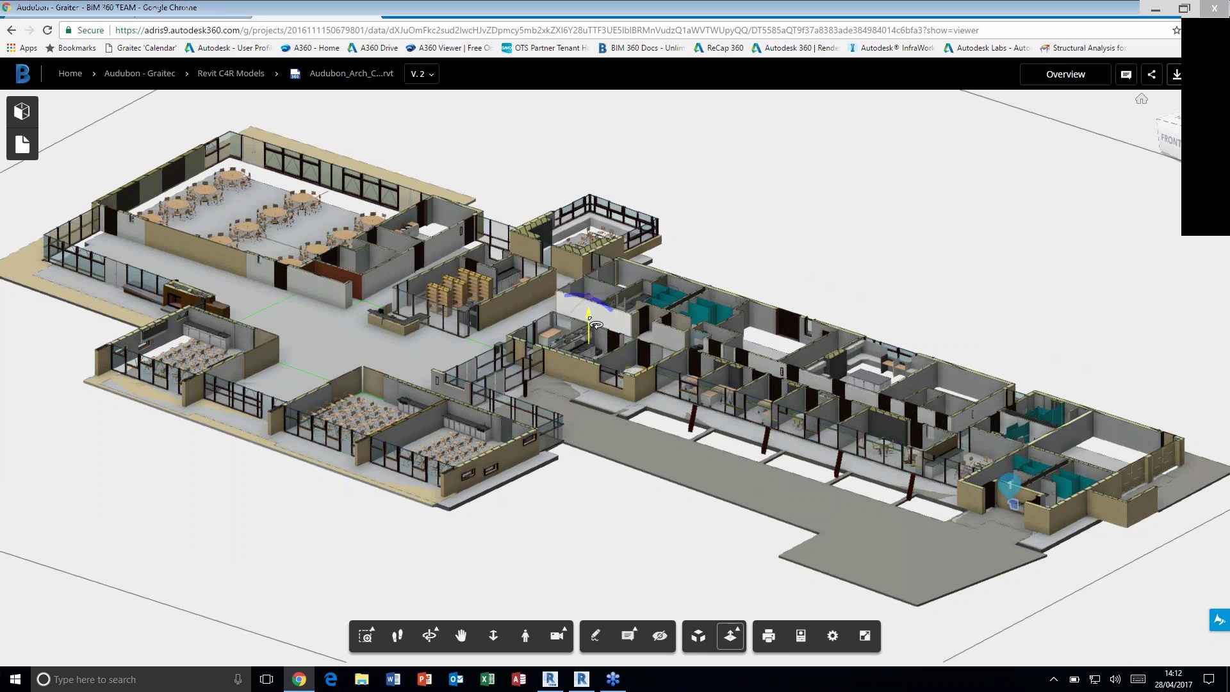
left_click_drag(595, 325, 668, 325)
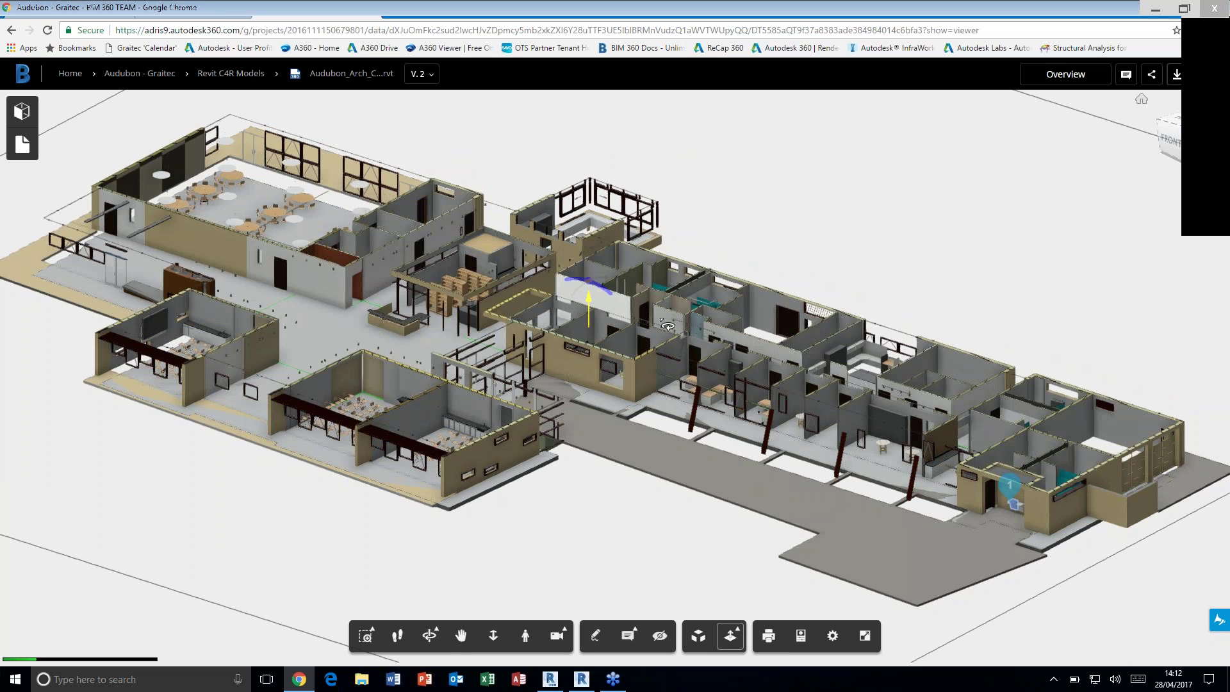
scroll(593, 298, "up", 5)
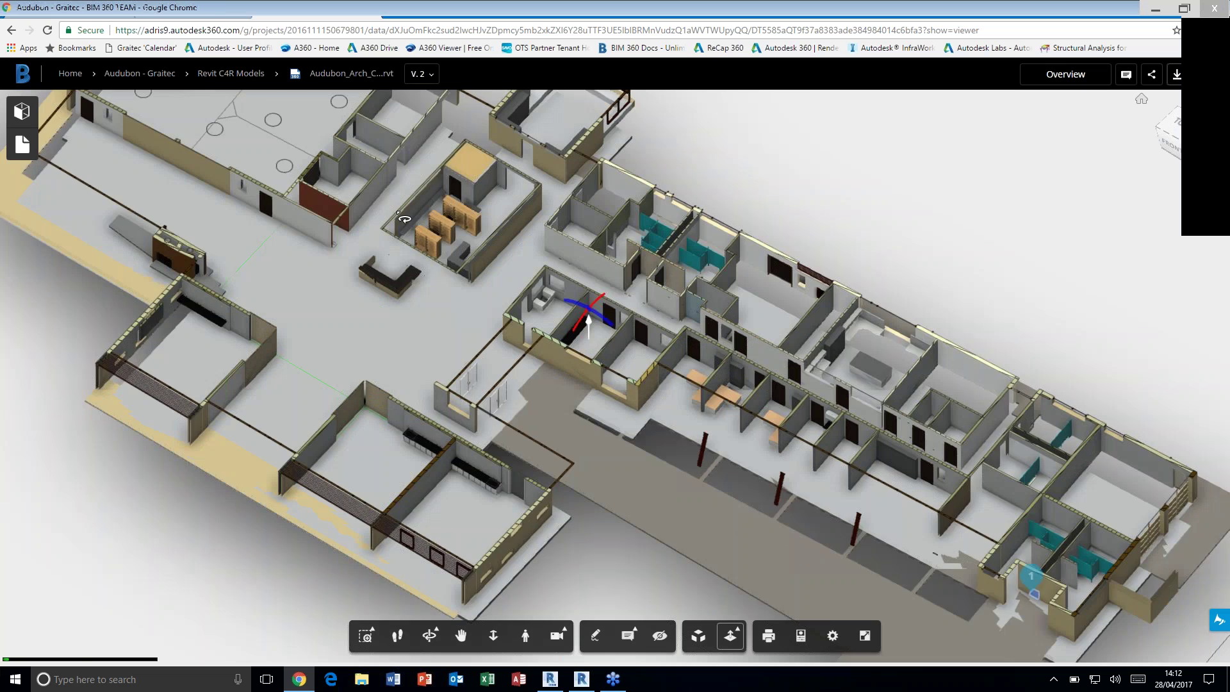
scroll(404, 219, "up", 2)
scroll(462, 343, "up", 3)
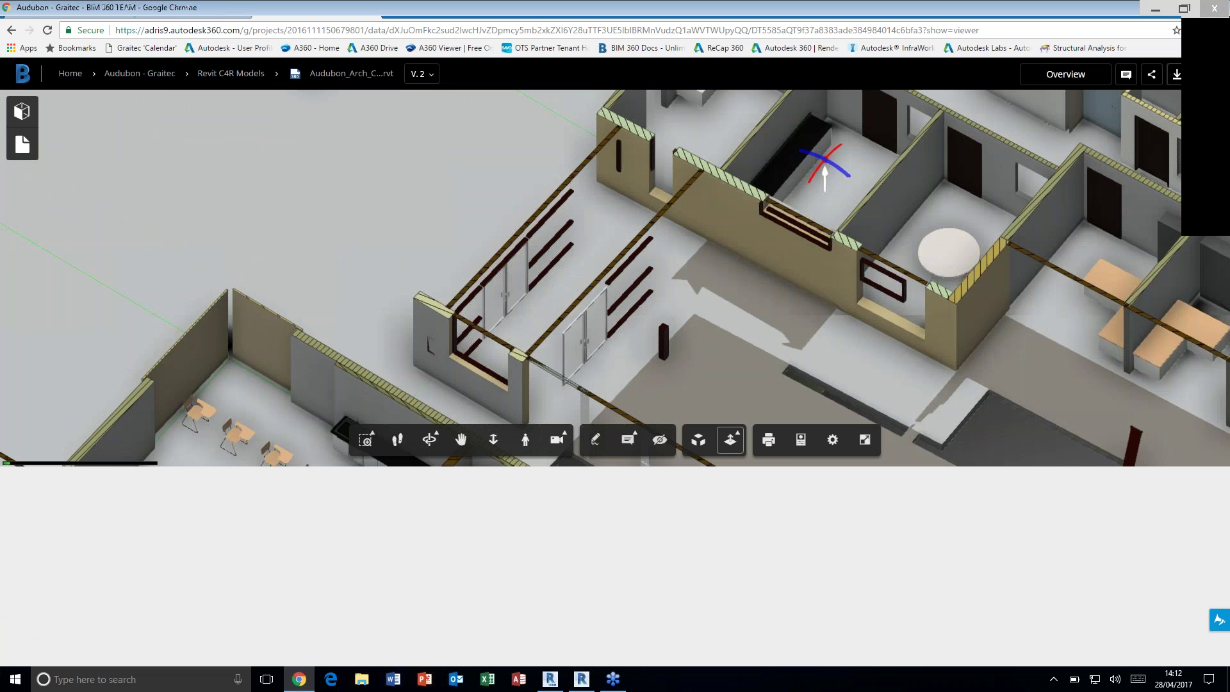
middle_click_drag(615, 256, 470, 385)
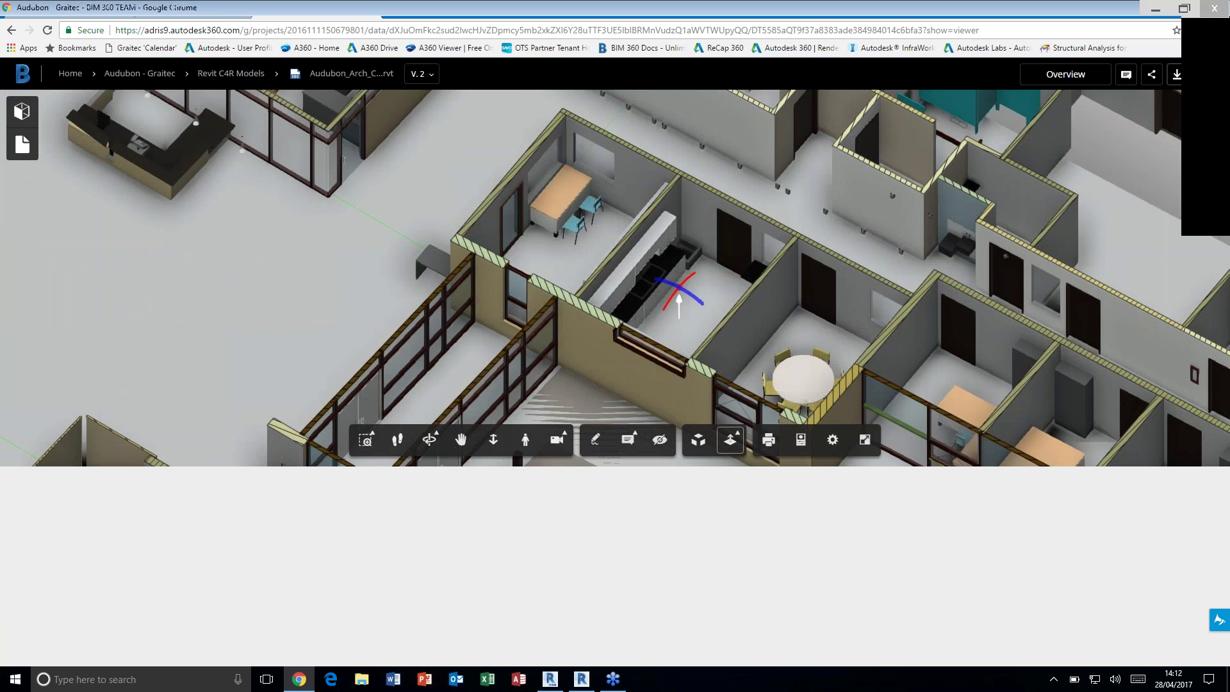
middle_click_drag(616, 275, 600, 230)
Remove the section plane and return to an overall view of the complete building
key("Escape")
scroll(769, 370, "down", 2)
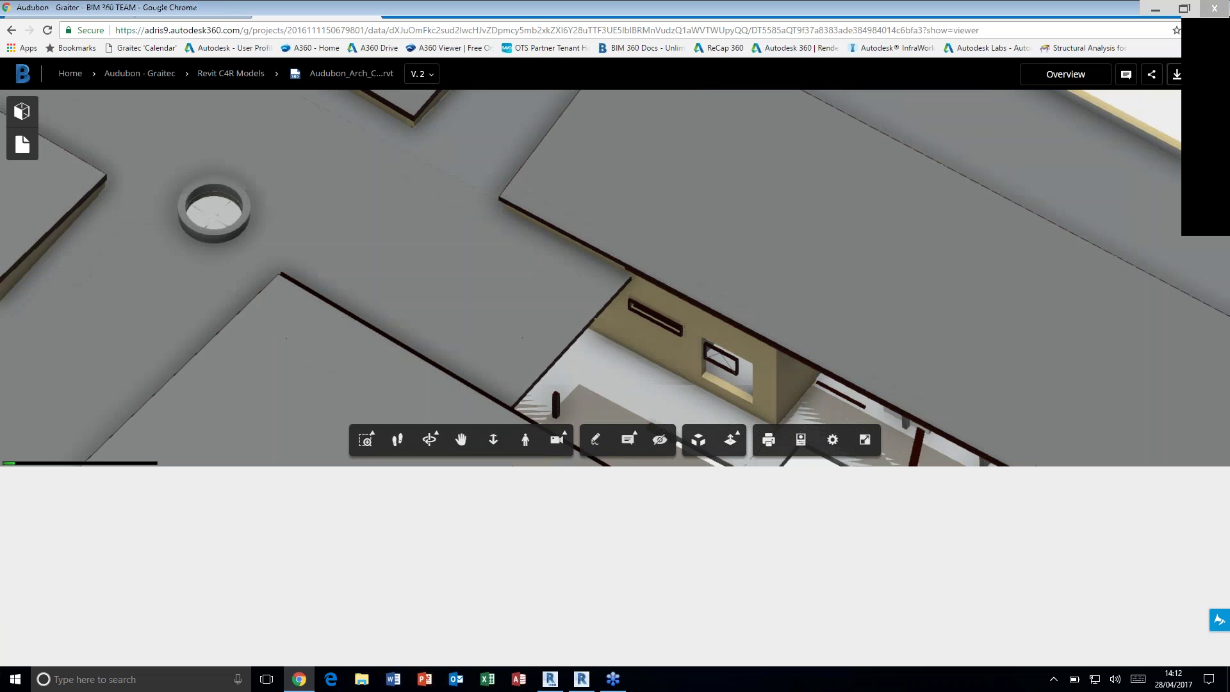
scroll(785, 366, "down", 2)
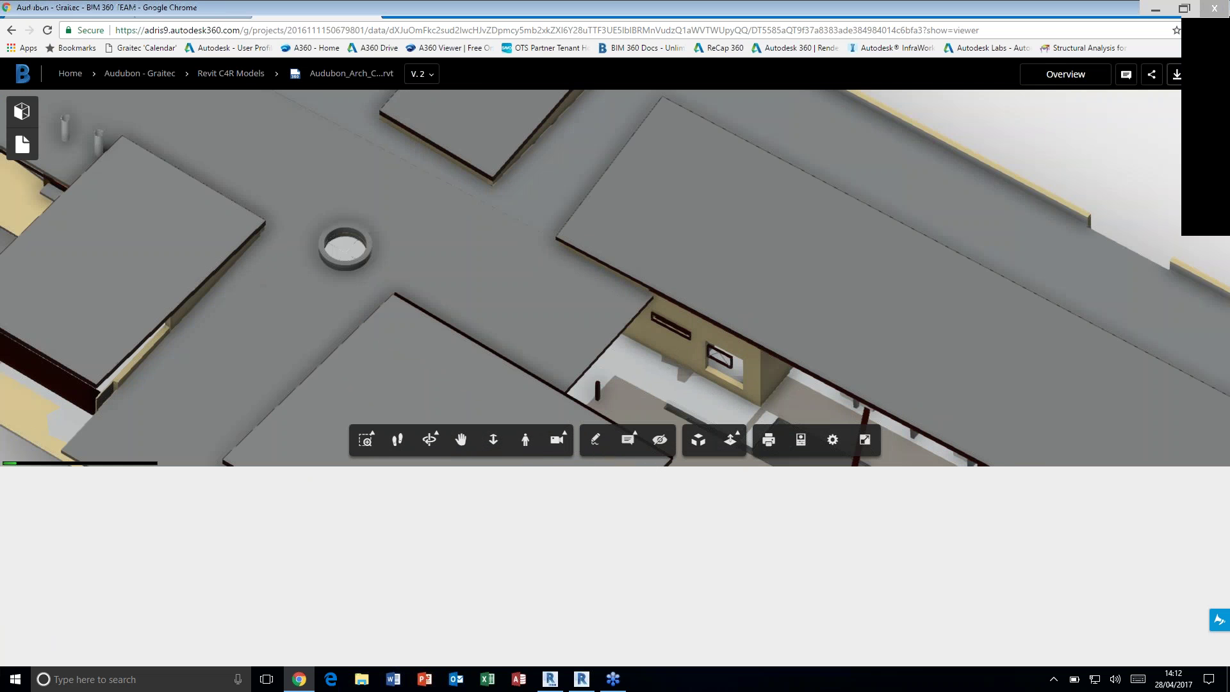
scroll(737, 438, "down", 3)
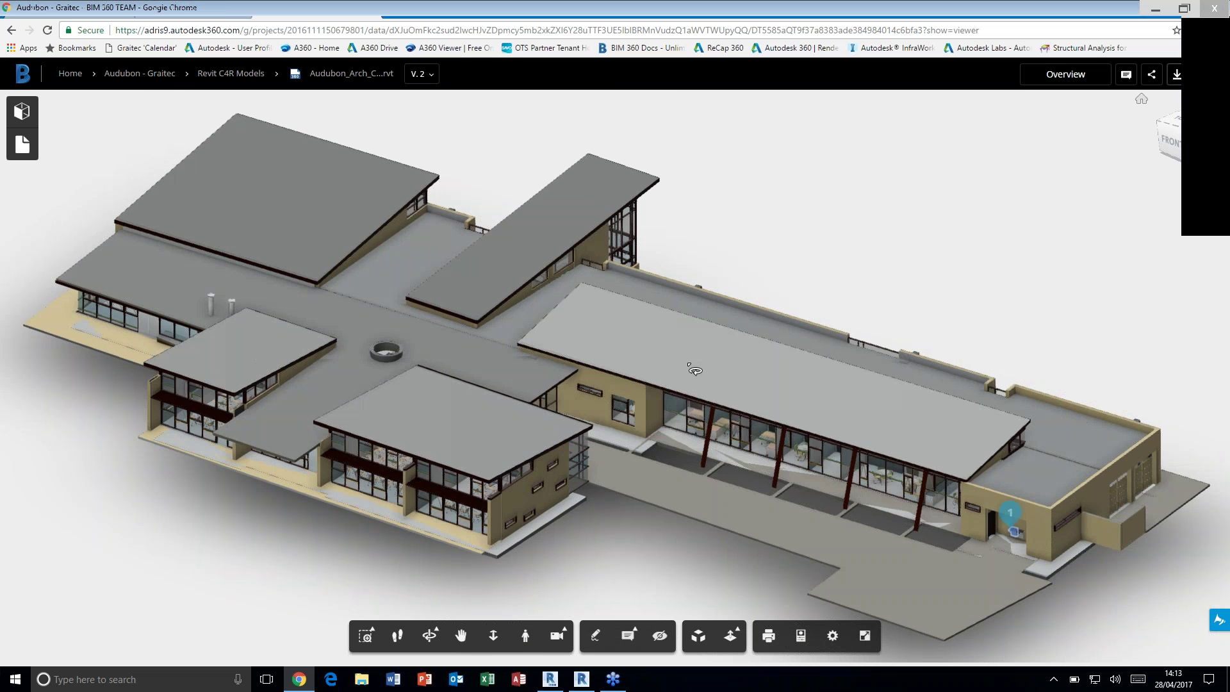
Review the properties of the long sloping roof over the glazed wing, from its constraints to its analytical properties
left_click(695, 371)
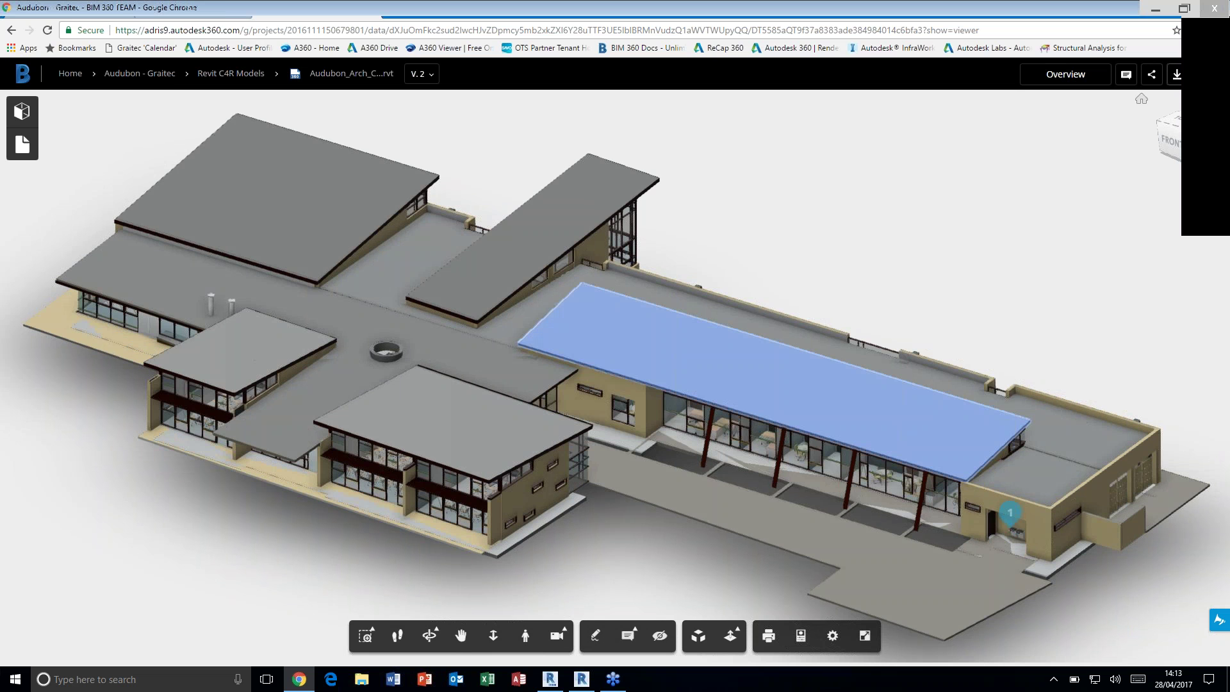
right_click(677, 373)
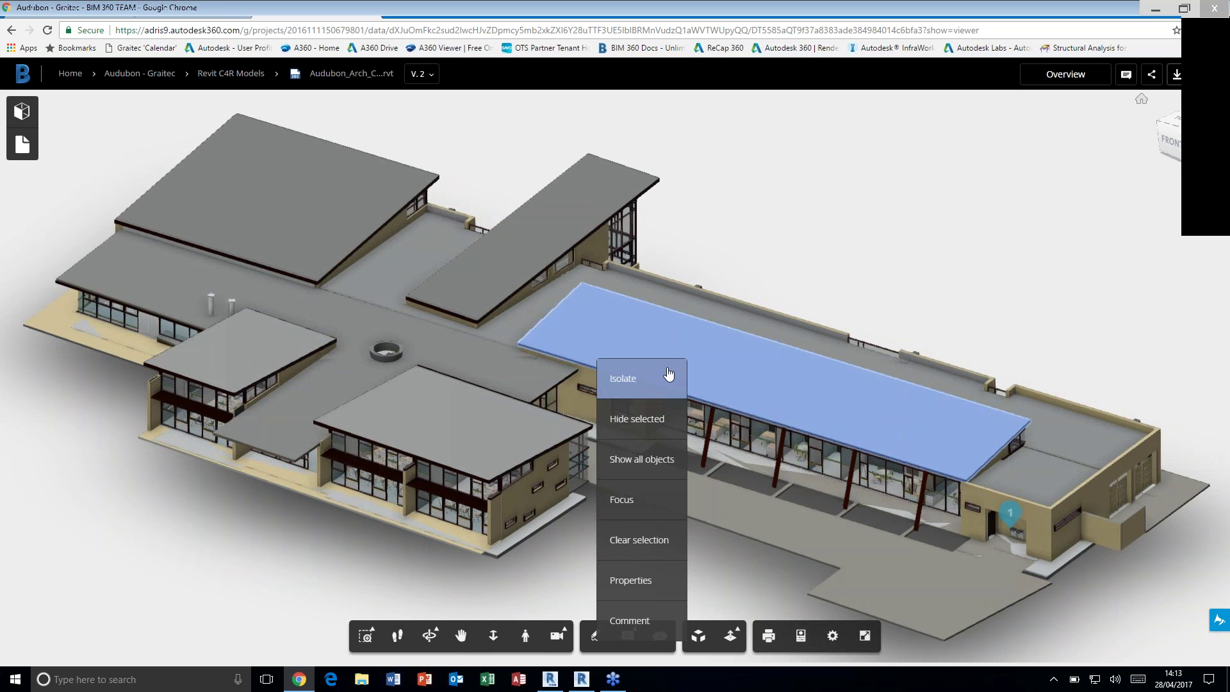
left_click(638, 583)
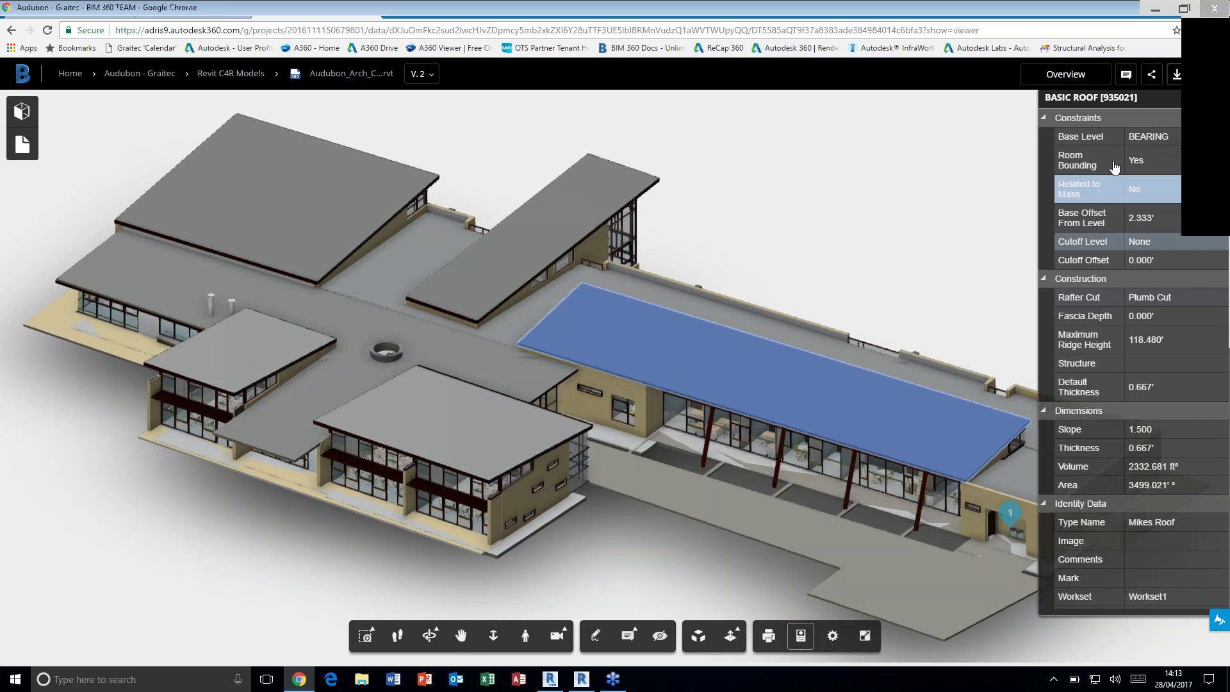
scroll(1158, 430, "down", 2)
scroll(1159, 429, "down", 4)
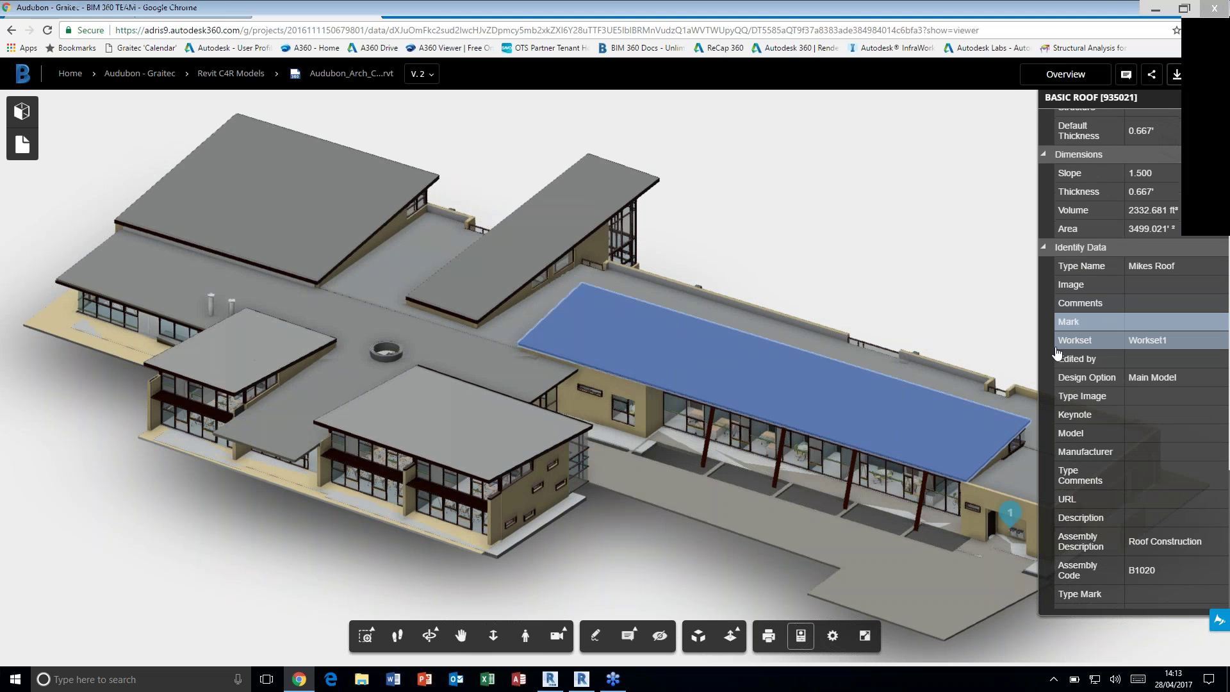
scroll(1133, 381, "down", 1)
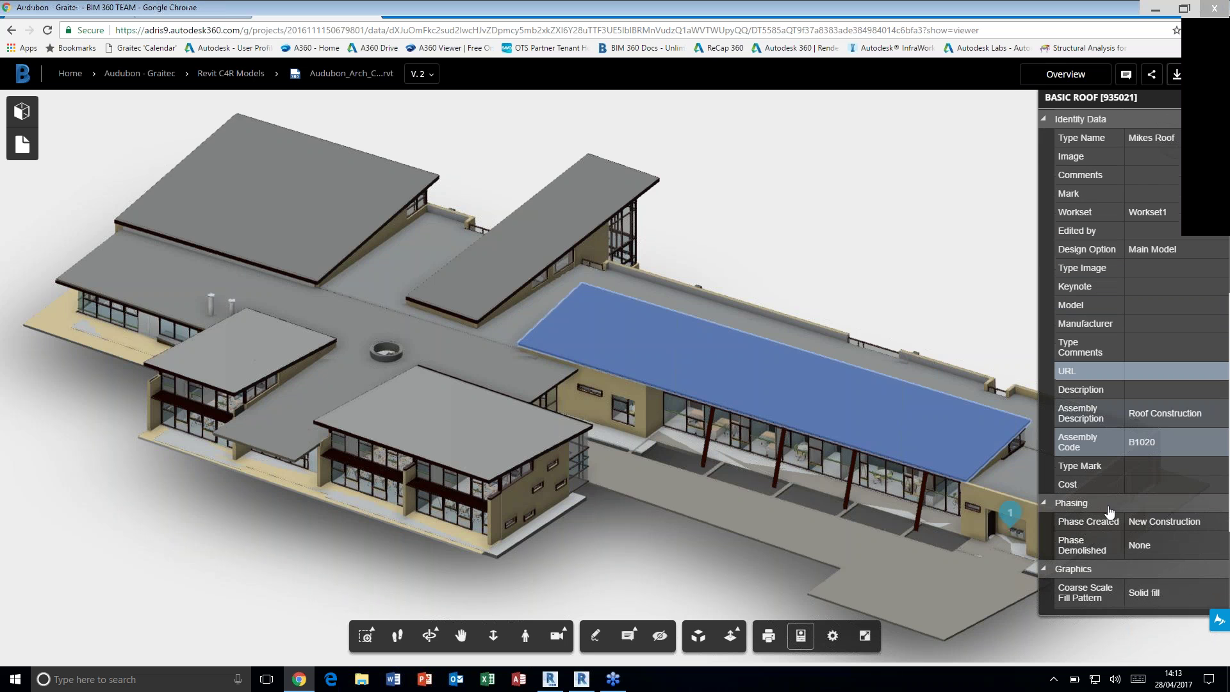
scroll(1157, 454, "down", 3)
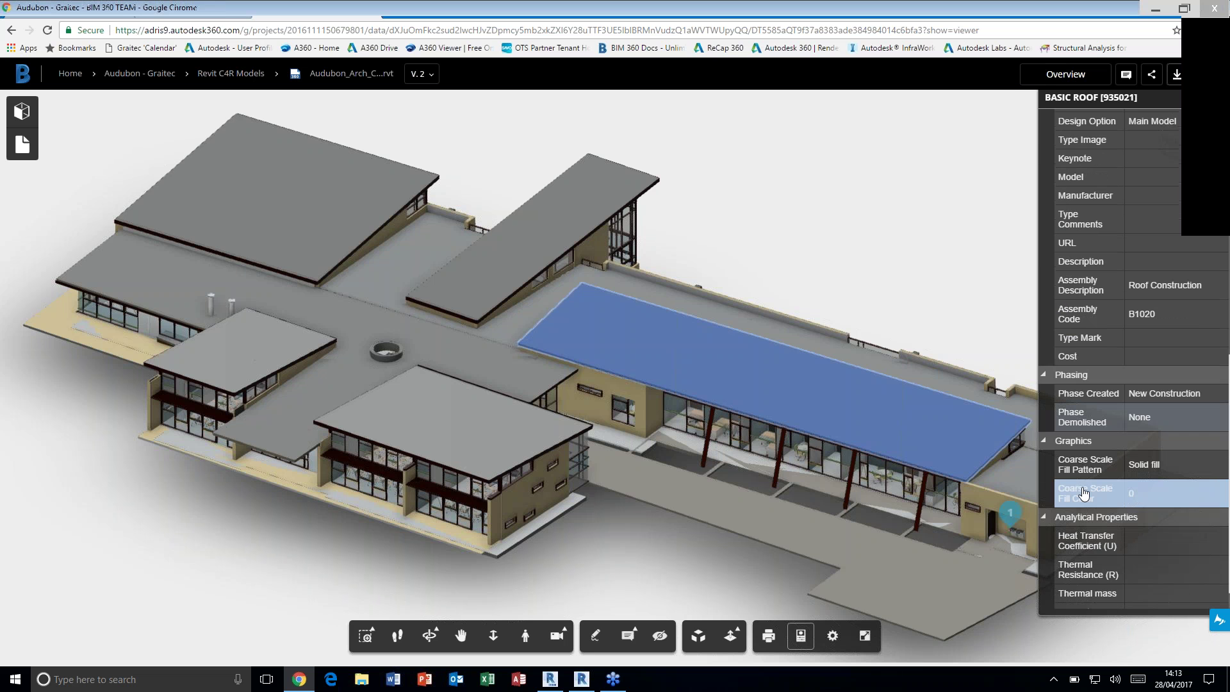
scroll(1085, 487, "up", 8)
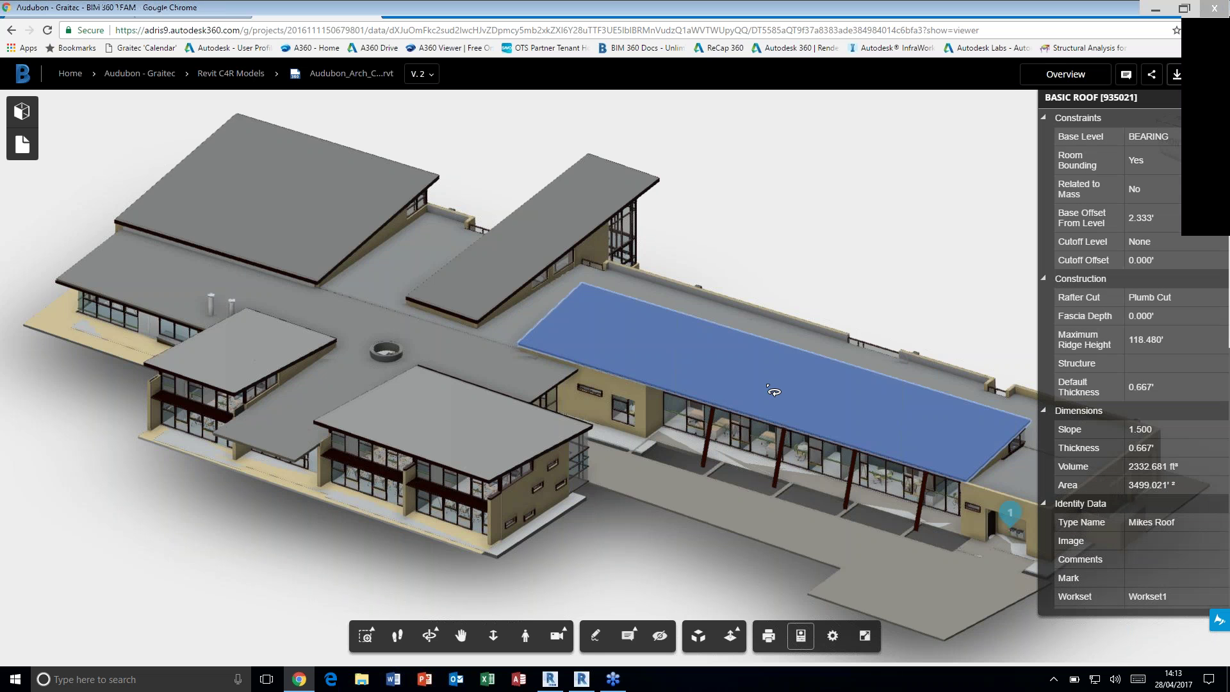
Hide the long sloping roof to expose the rooms of the glazed wing
right_click(647, 361)
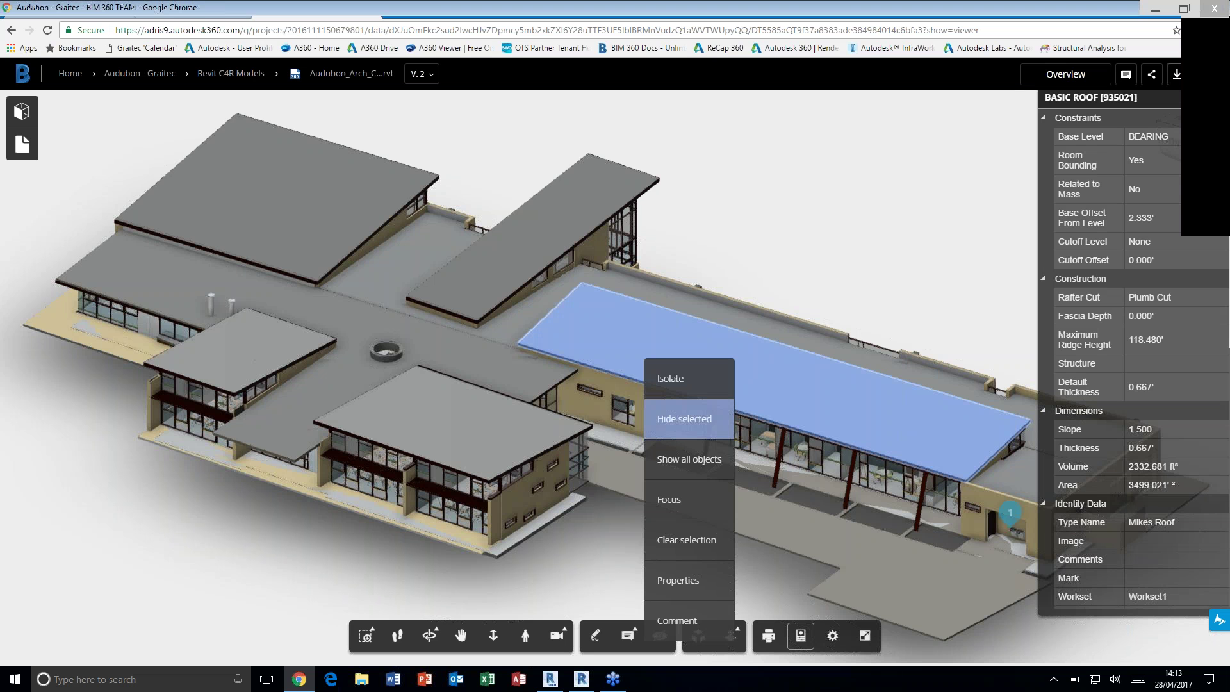
left_click(673, 420)
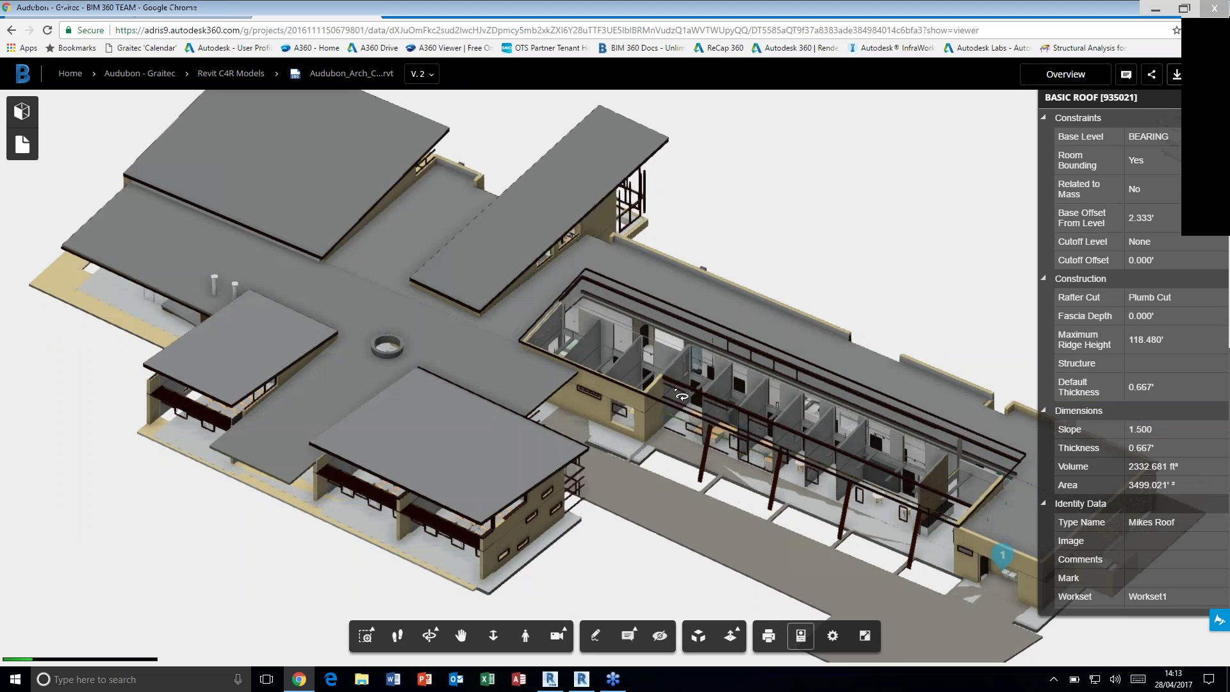
scroll(682, 396, "up", 5)
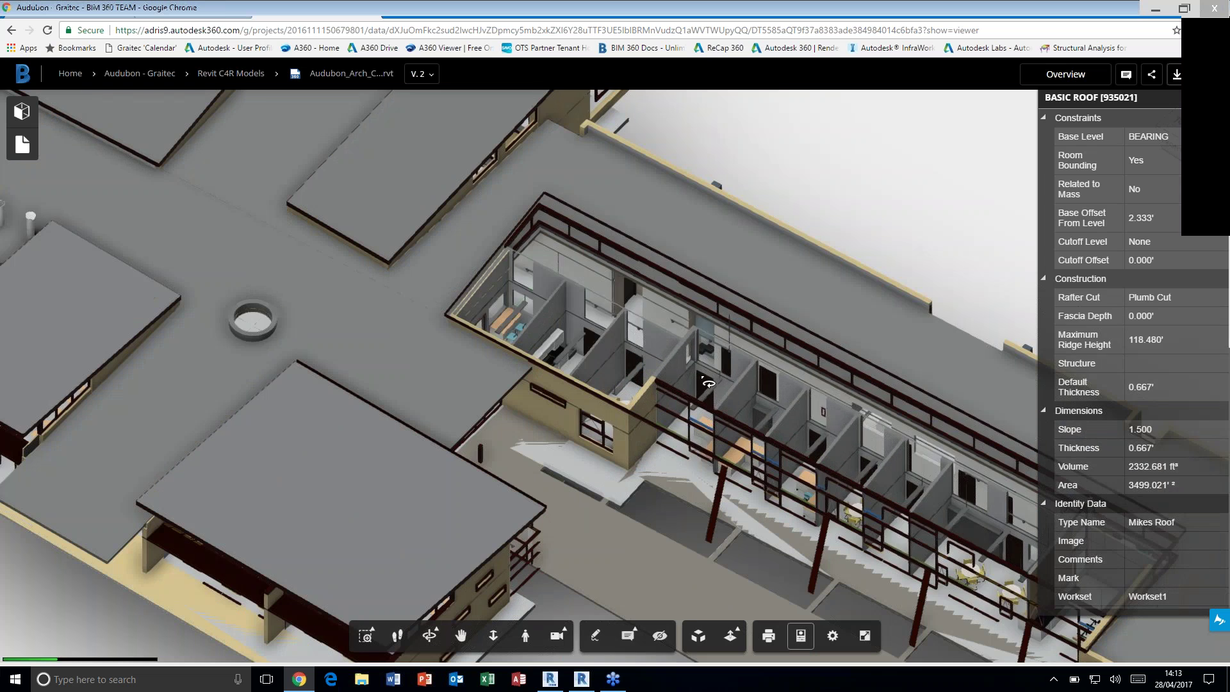
View the properties of the long interior wall behind the exposed rooms and close them again
left_click(706, 383)
right_click(702, 349)
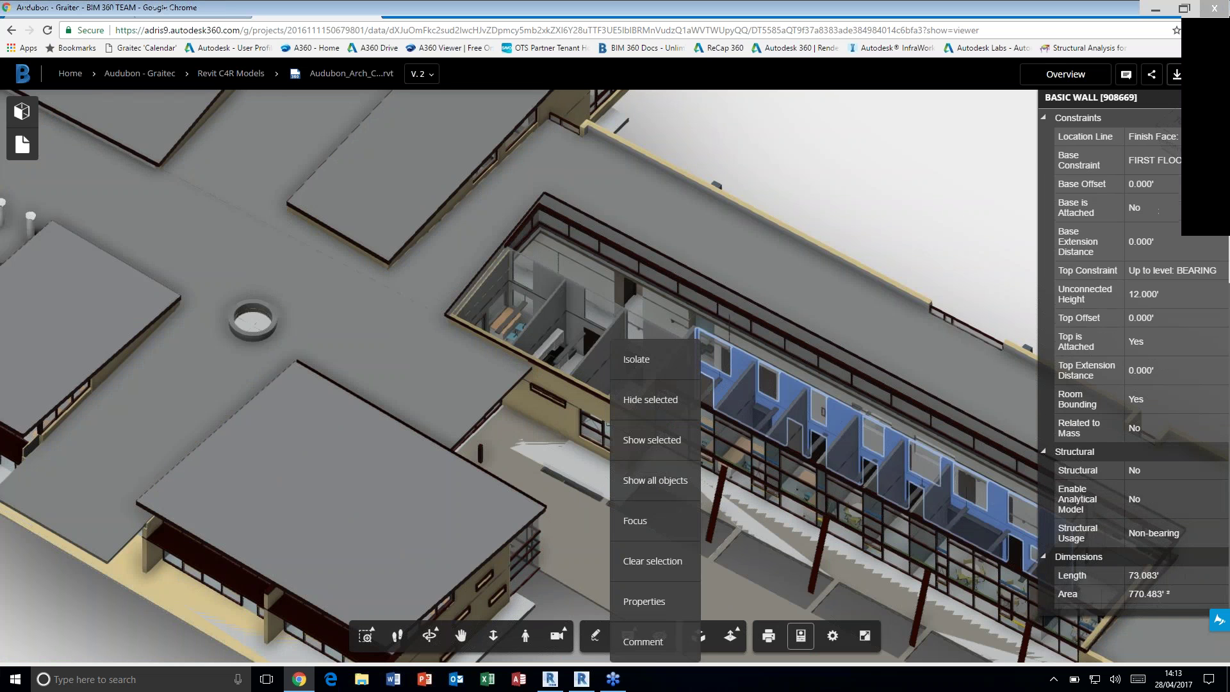
left_click(646, 602)
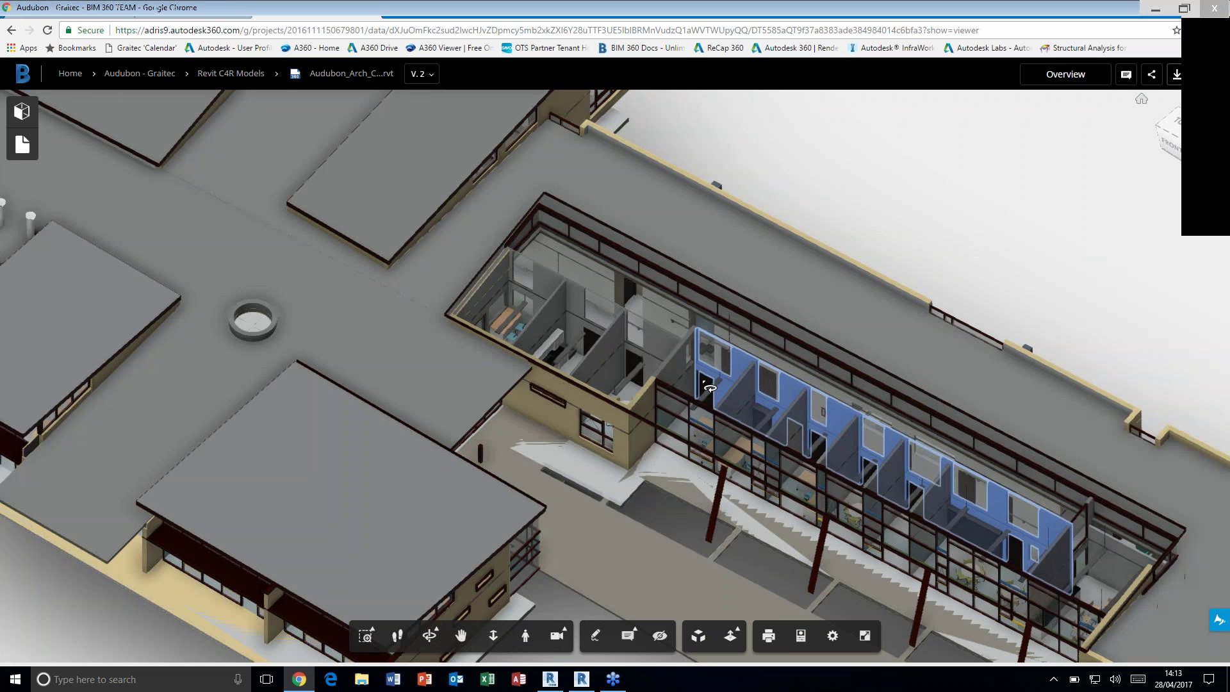
Hide the door at the near end of the long interior wall
left_click(707, 387)
right_click(703, 382)
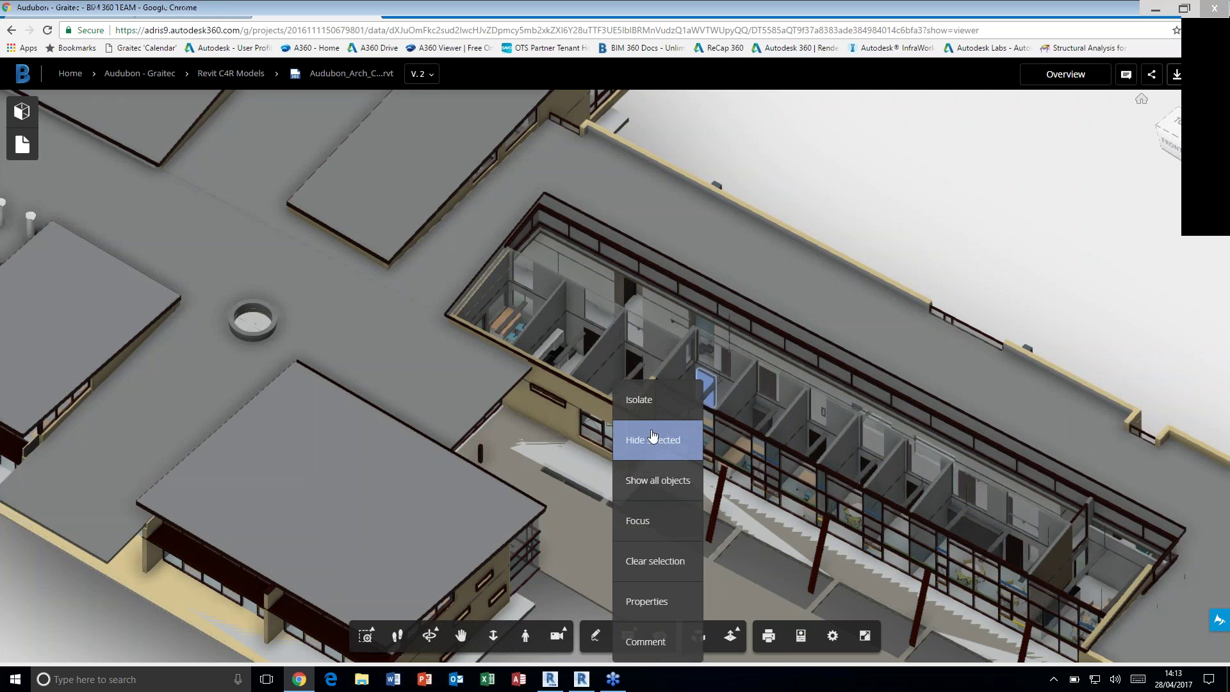
left_click(653, 438)
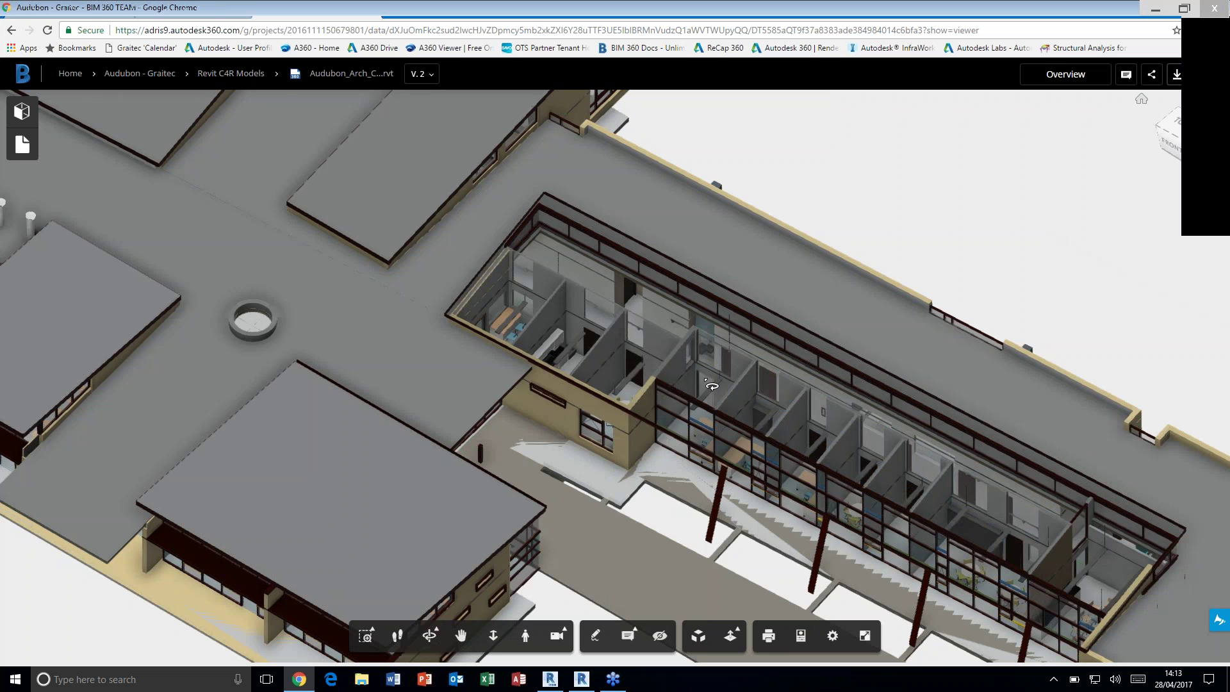
Isolate the building's floor slab beneath the rooms of the glazed wing and view the whole building around it
left_click(711, 386)
right_click(615, 399)
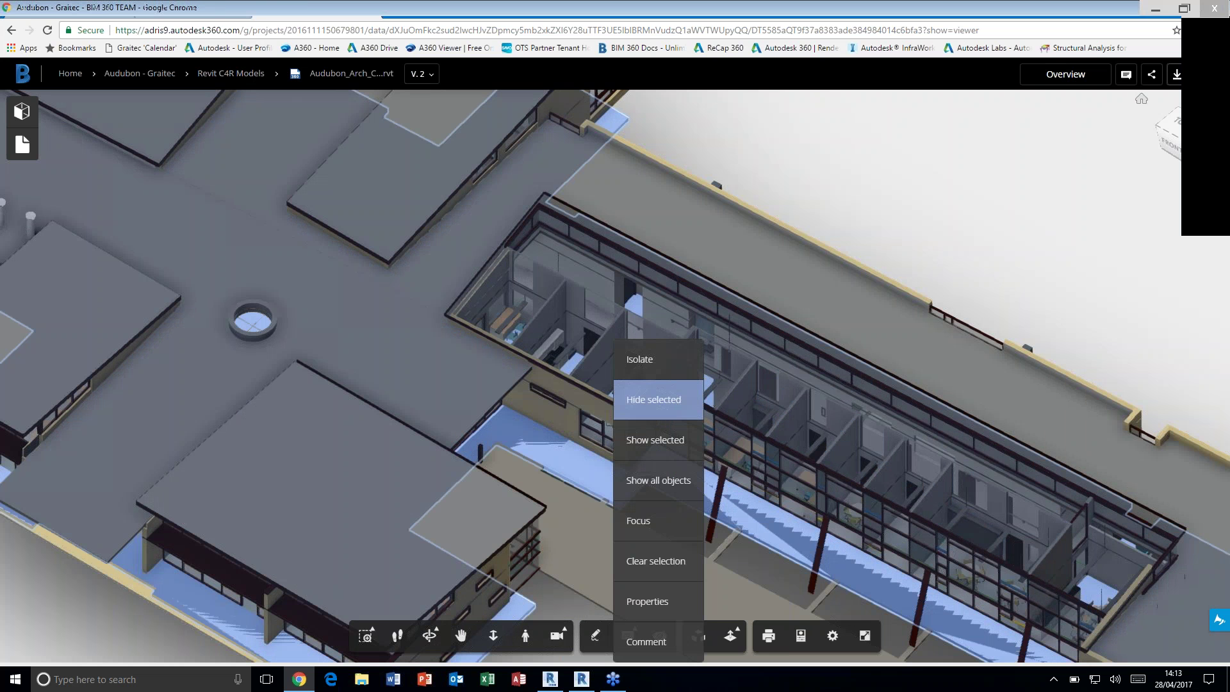
left_click(653, 399)
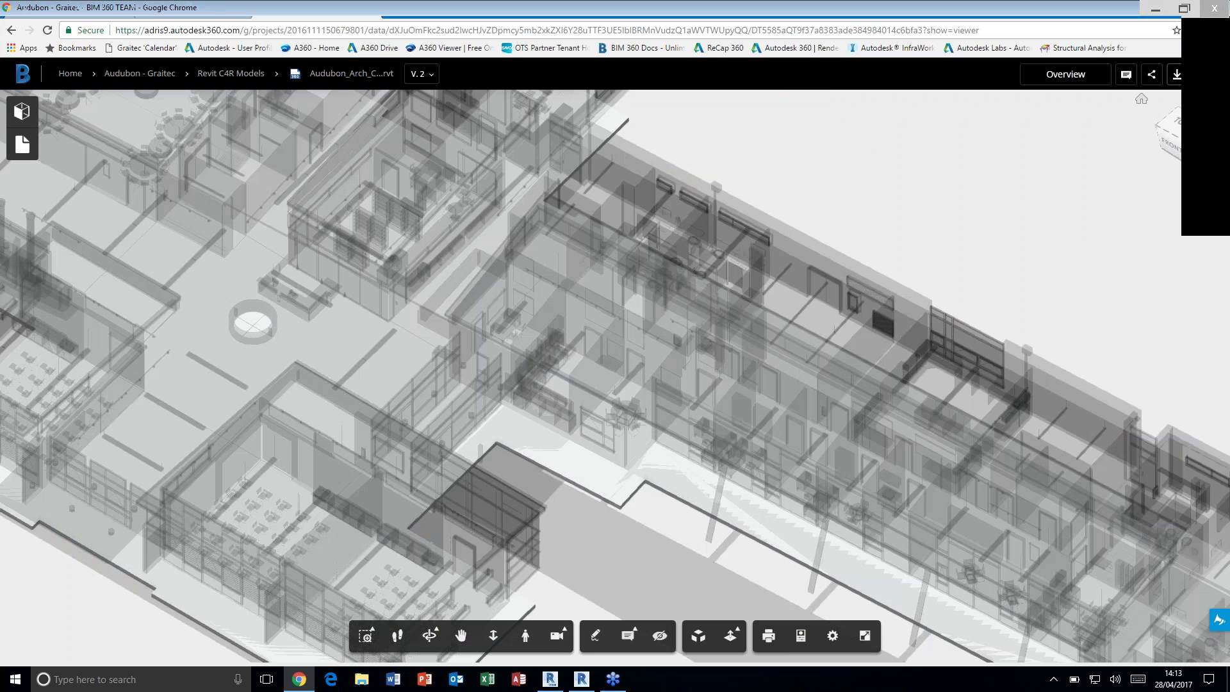
scroll(615, 378, "up", 2)
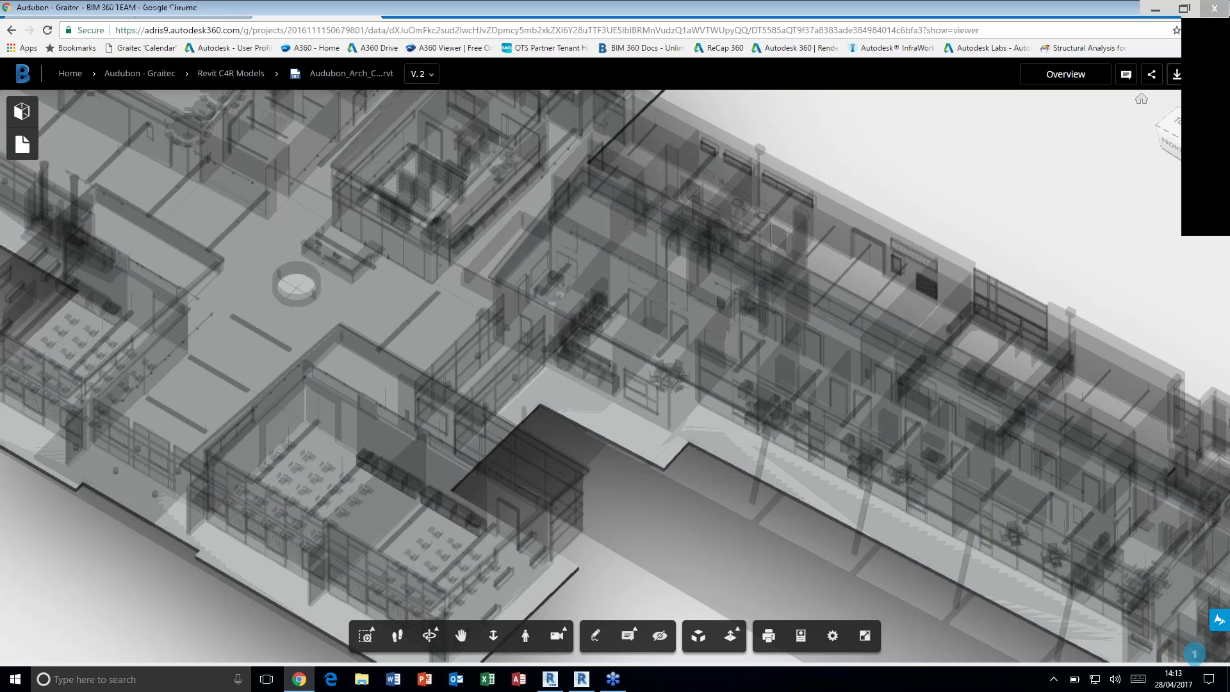
scroll(635, 421, "down", 2)
scroll(631, 298, "down", 2)
left_click_drag(644, 293, 659, 290)
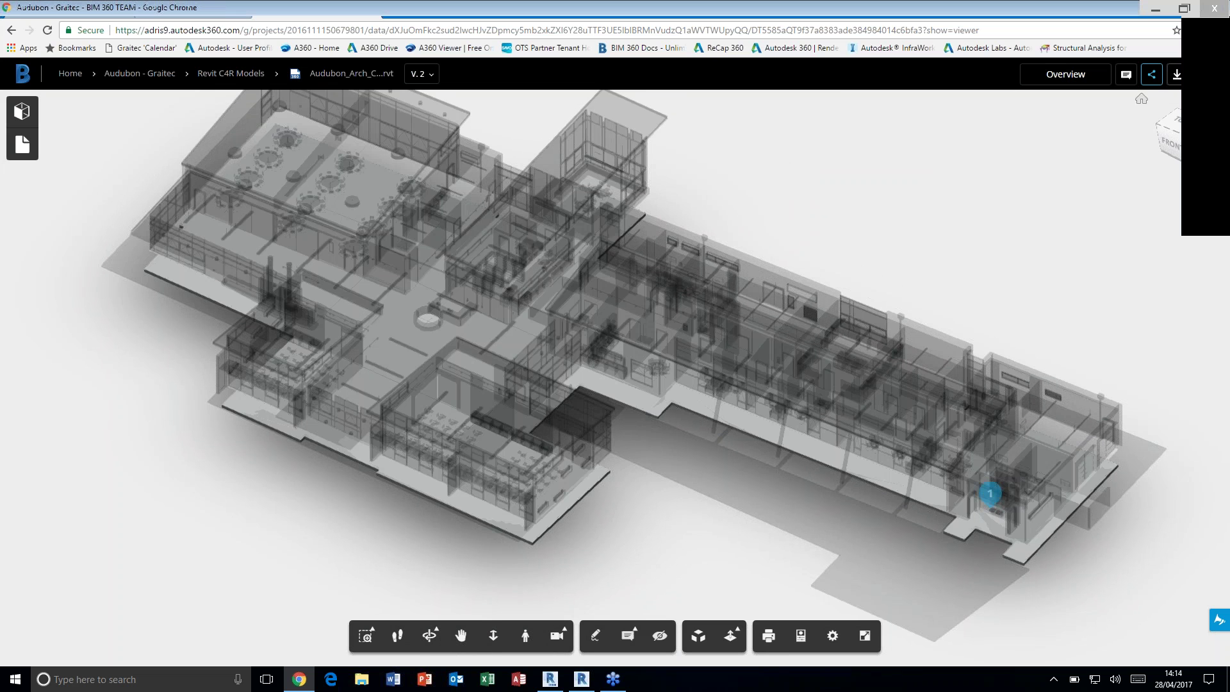
Start a Live Review session of Audubon_Arch_Central.rvt under the prefilled participant name
left_click(1151, 74)
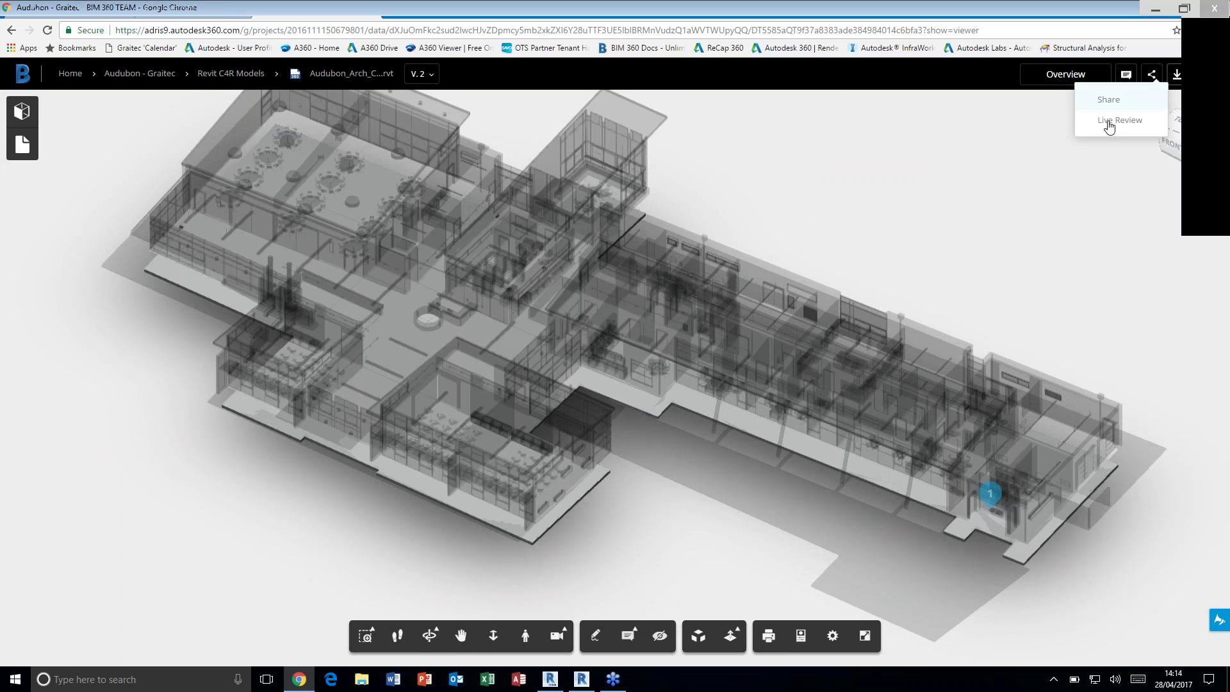
left_click(1110, 122)
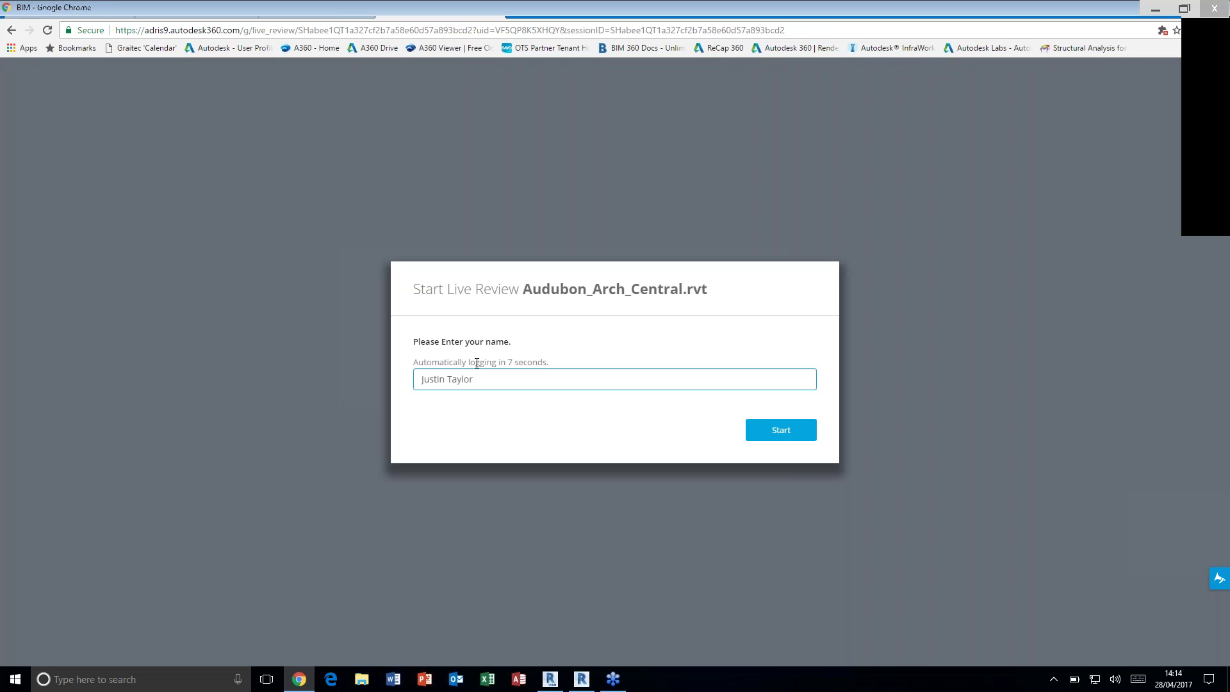
left_click(778, 431)
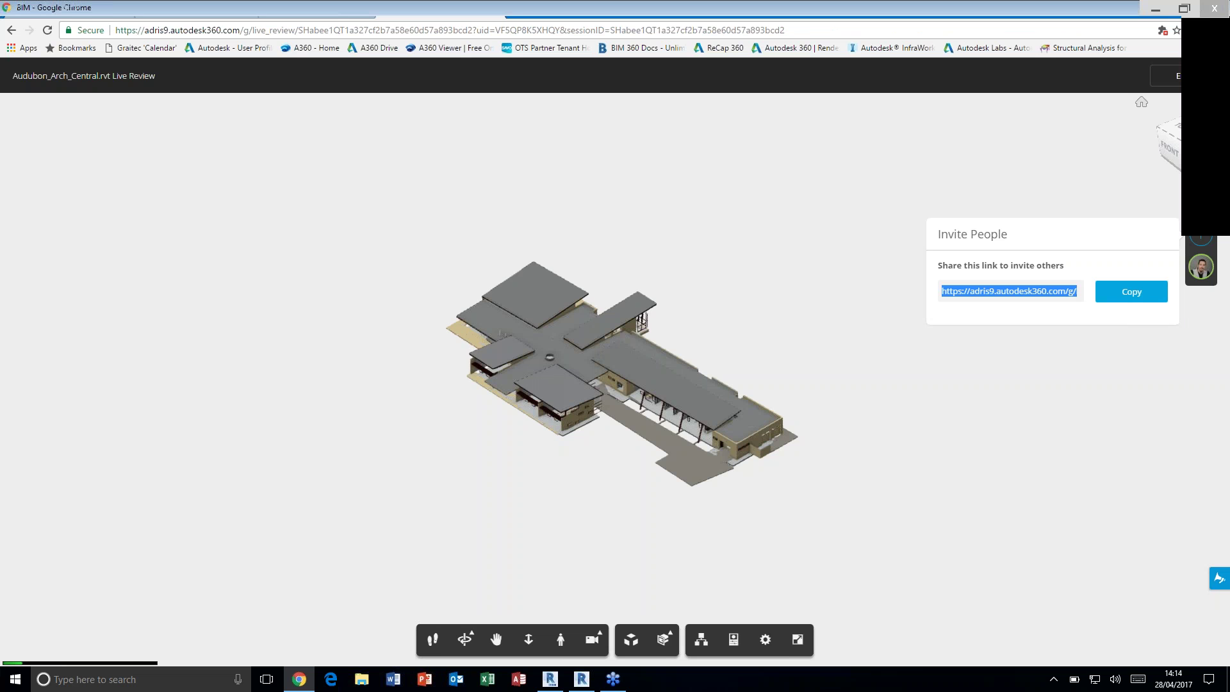
left_click(1217, 202)
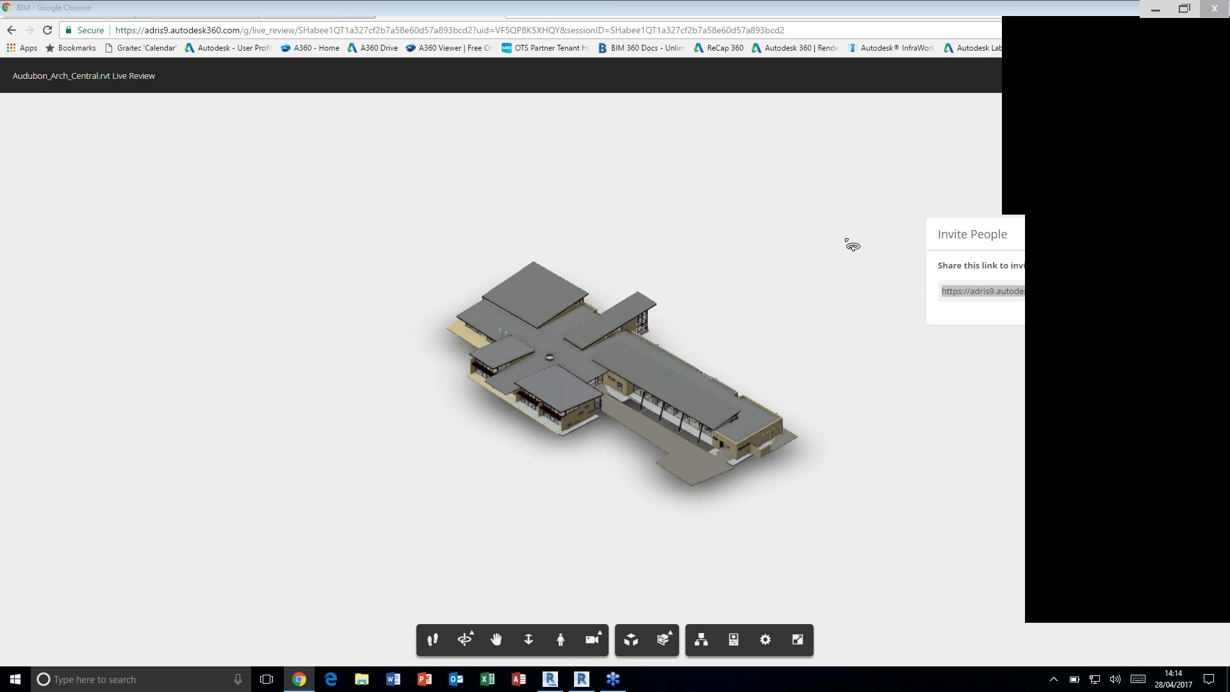
left_click(1034, 30)
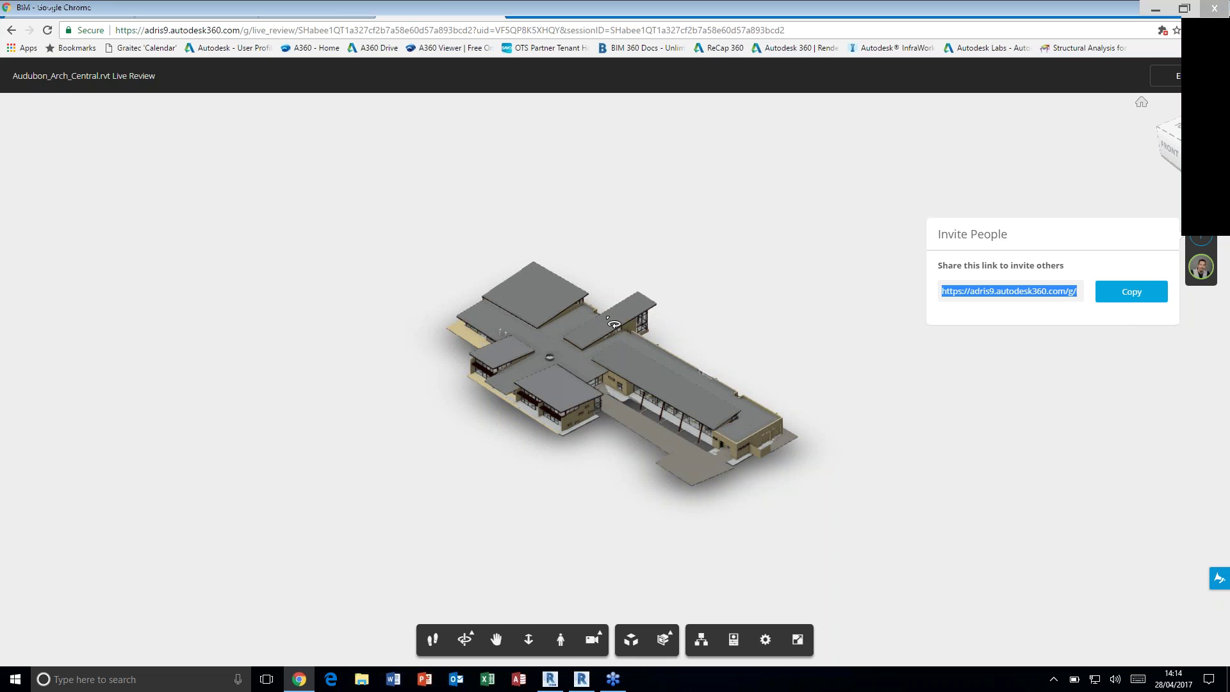
Examine the building from several sides in the Live Review and select the long sloping roof over the glazed wing
left_click_drag(575, 271, 654, 382)
scroll(575, 438, "up", 5)
scroll(618, 381, "up", 3)
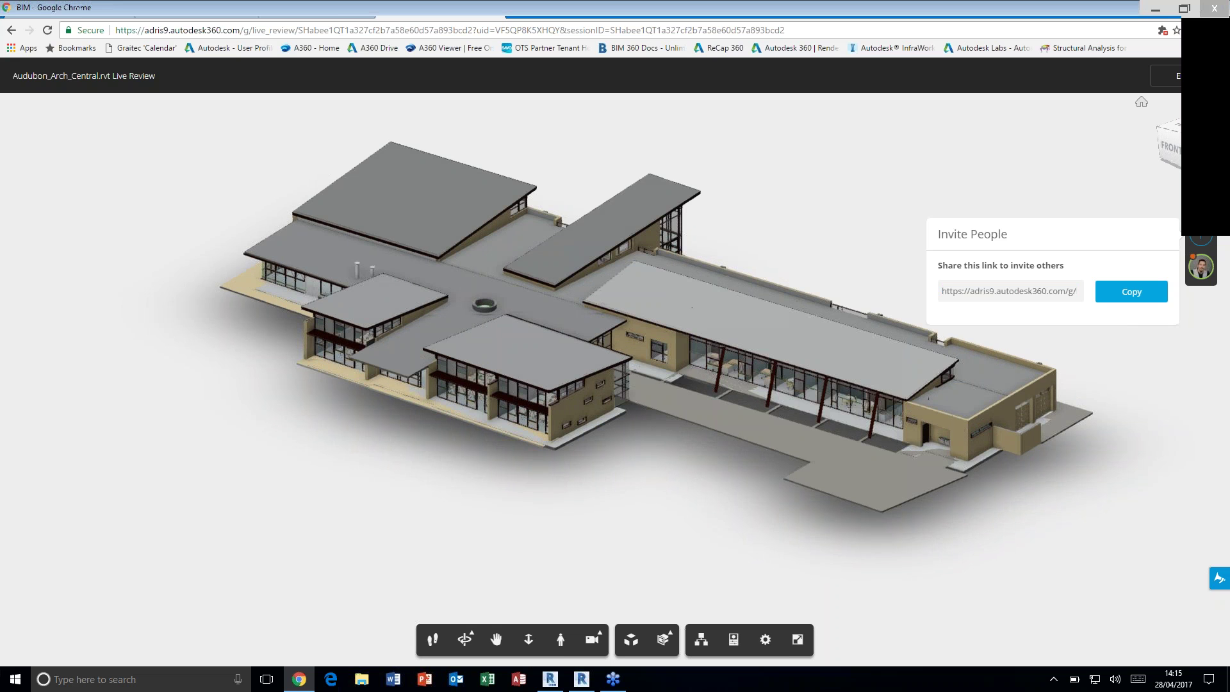
left_click_drag(653, 320, 598, 383)
left_click(630, 326)
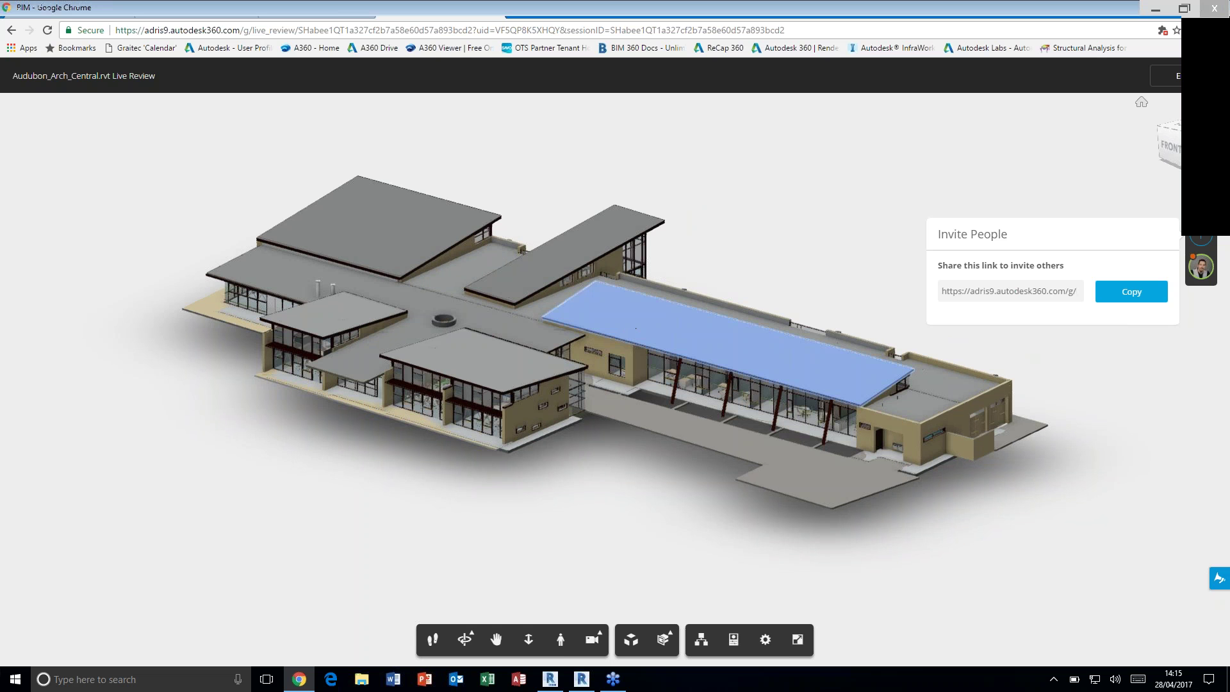
right_click(635, 328)
left_click_drag(513, 382, 421, 381)
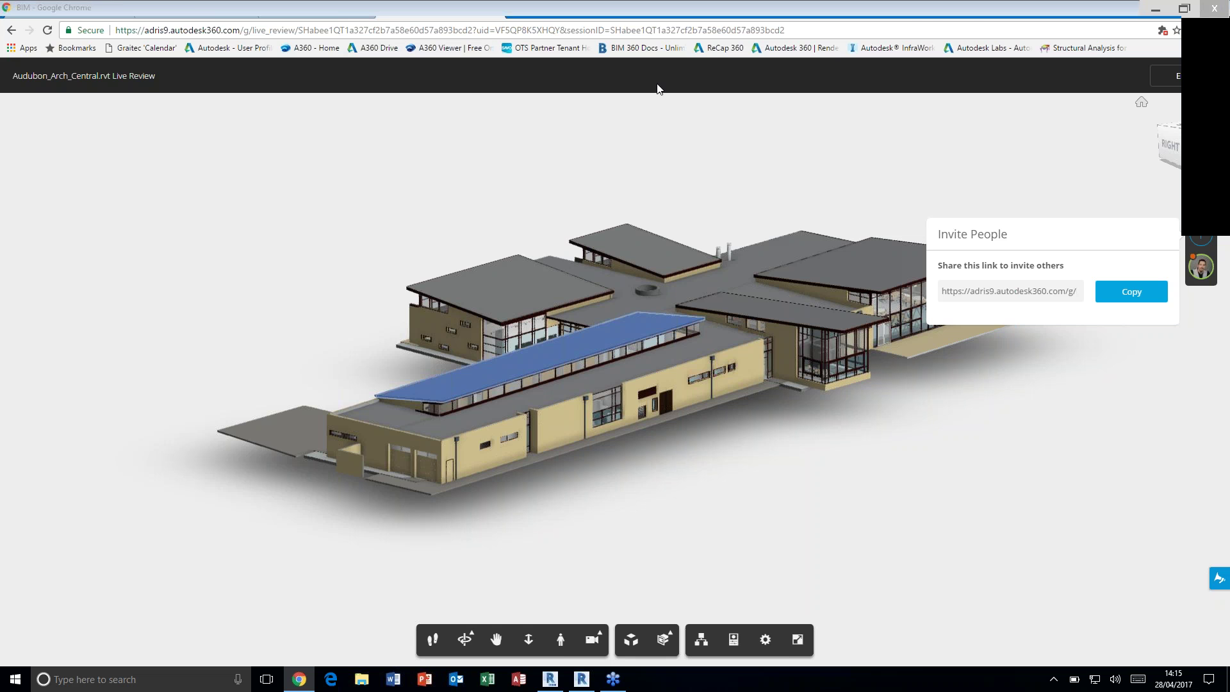
Return to the architectural model's own viewer and review the versions of the file
left_click(667, 104)
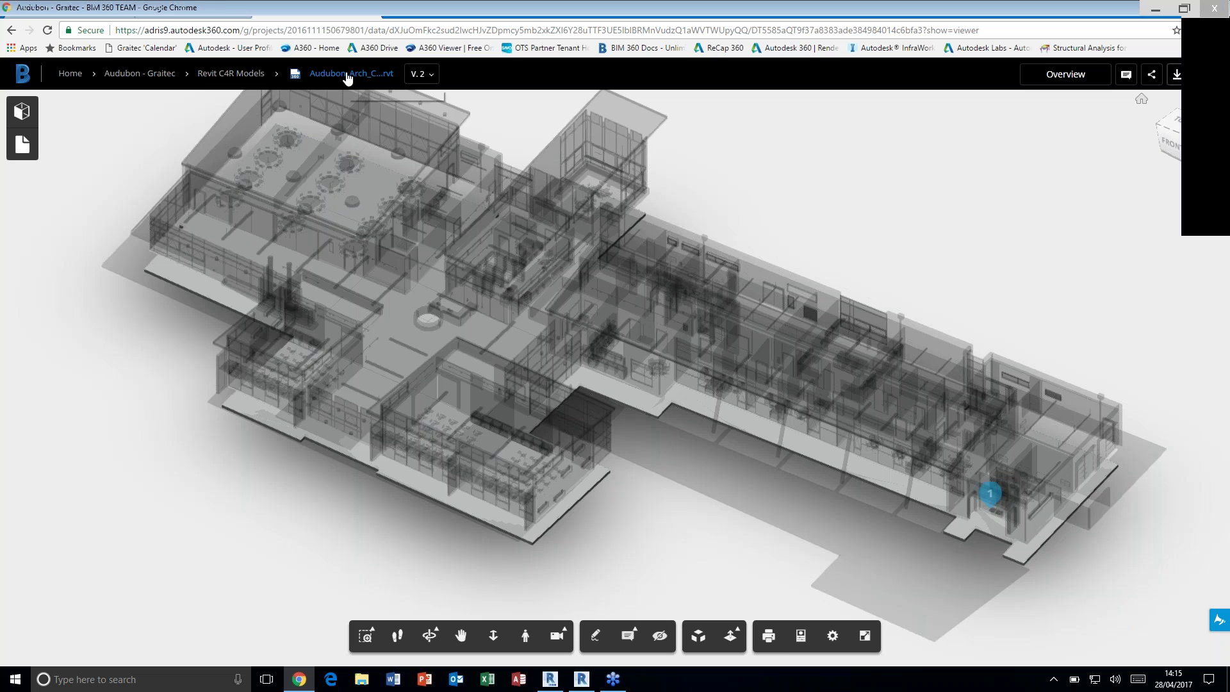
left_click(435, 87)
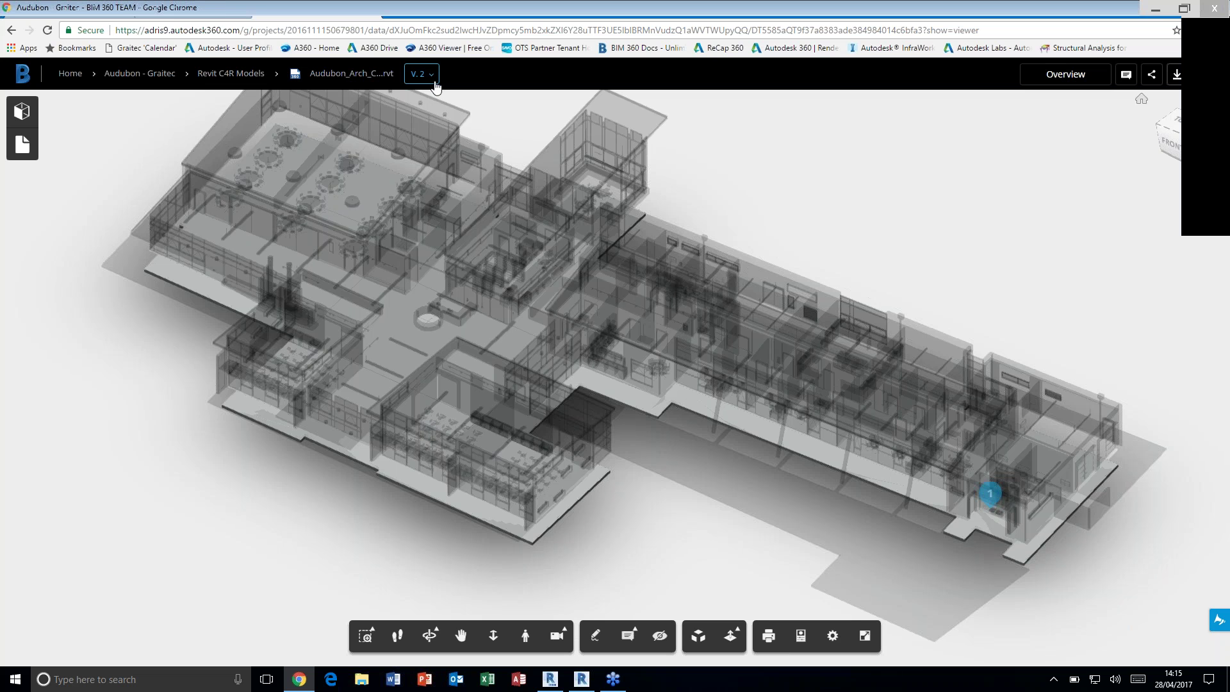
left_click(435, 86)
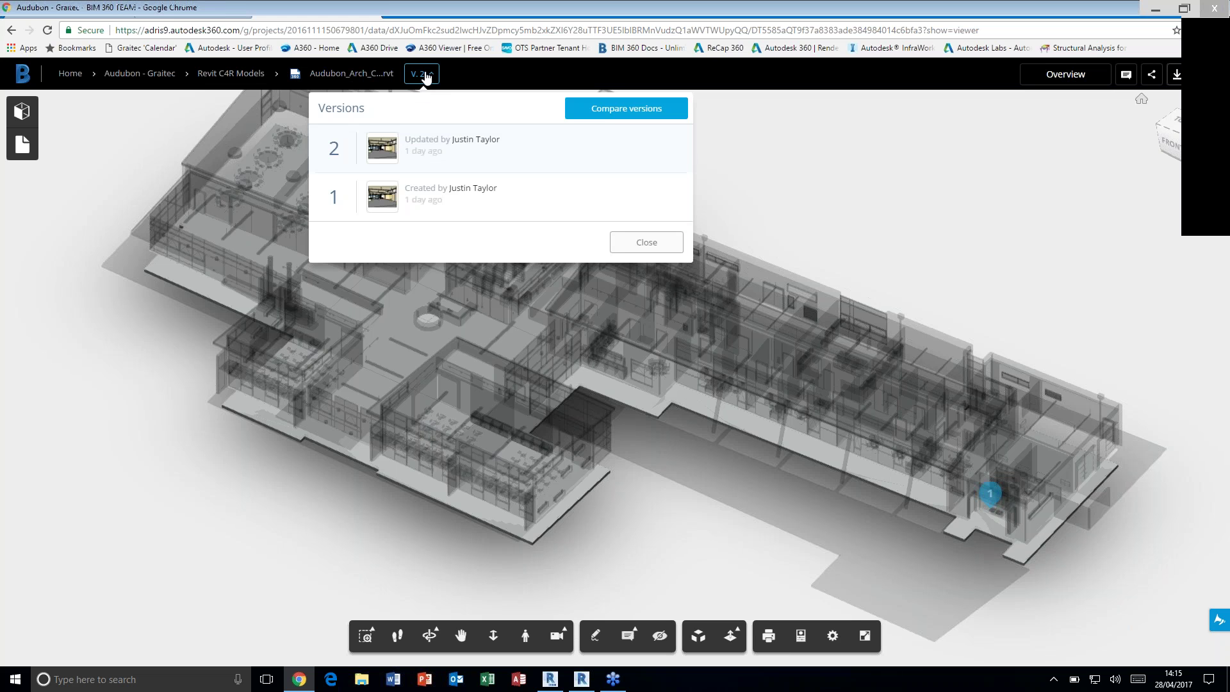
mouse_move(394, 152)
mouse_move(415, 212)
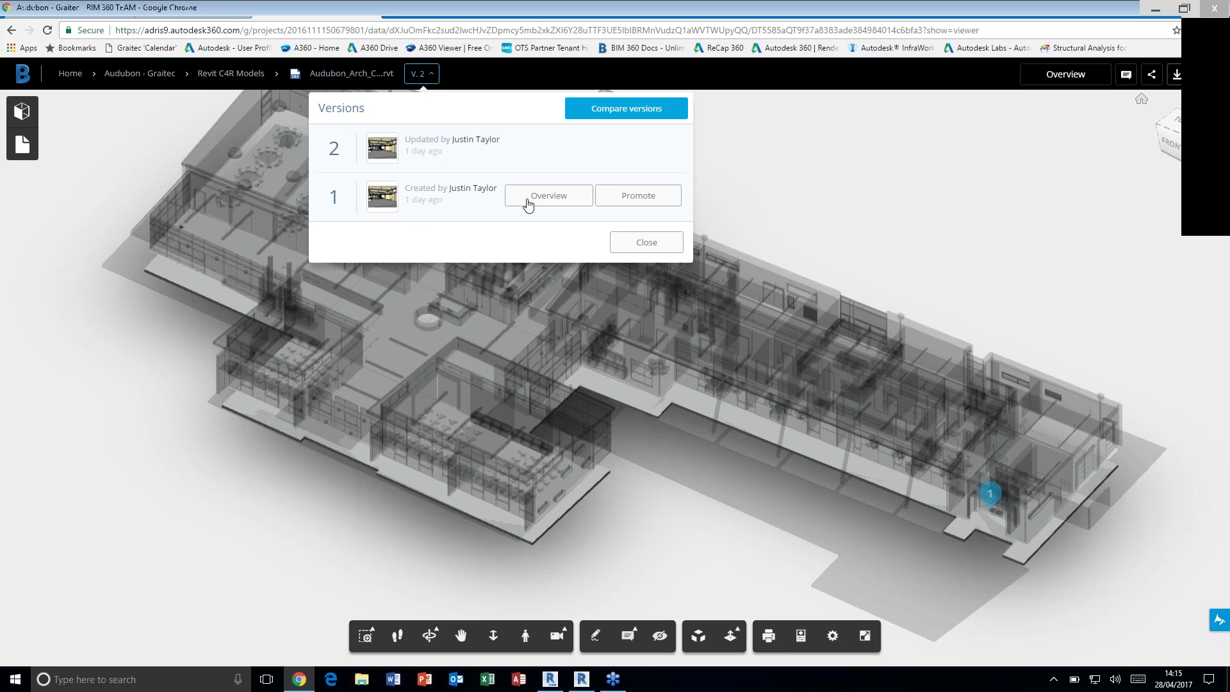
Go back to the Revit C4R Models folder and reopen the Audubon architectural model for viewing
left_click(225, 77)
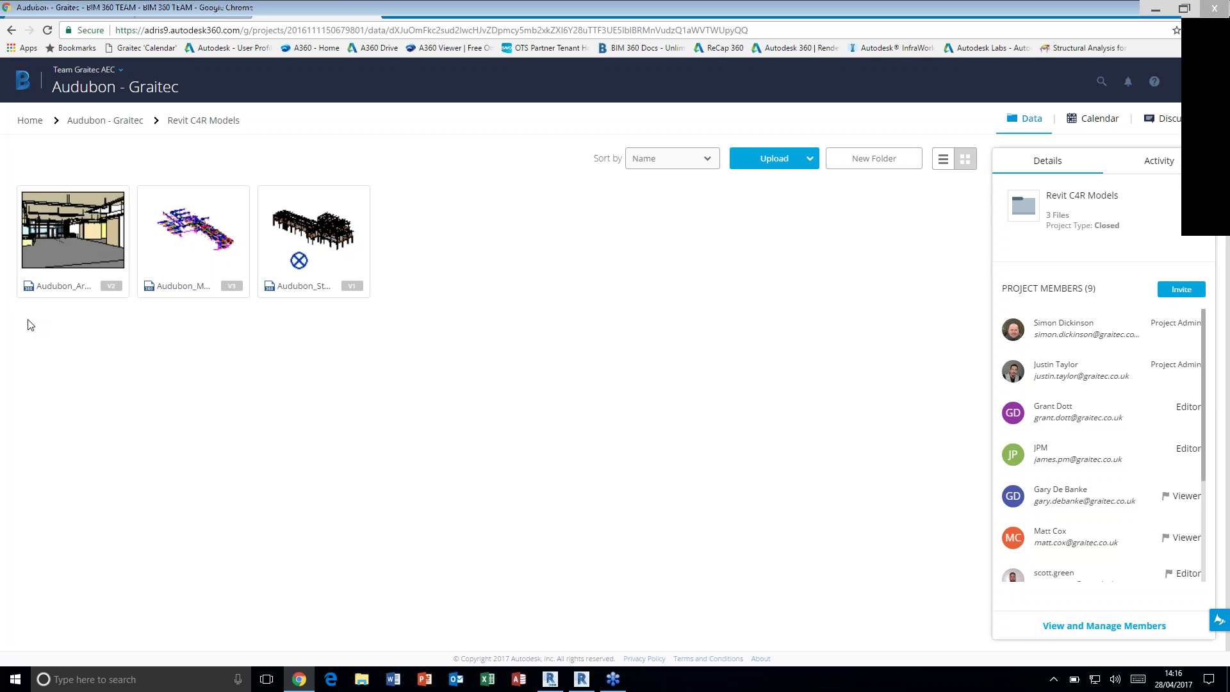
mouse_move(73, 250)
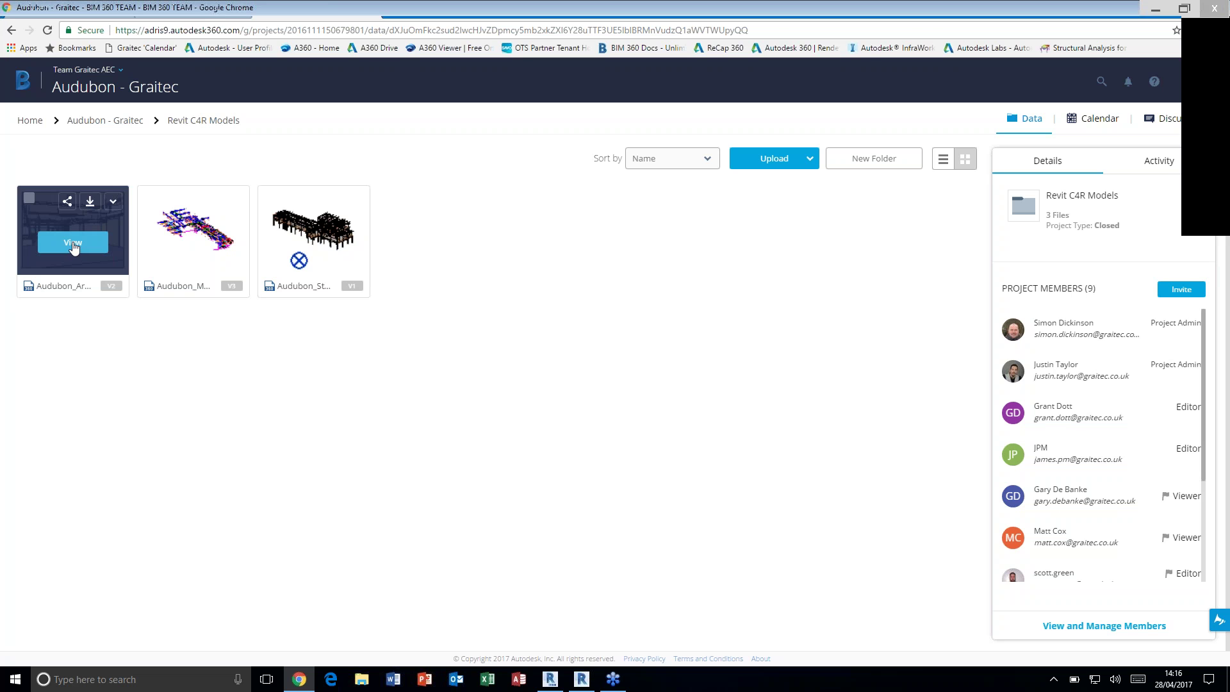
left_click(73, 244)
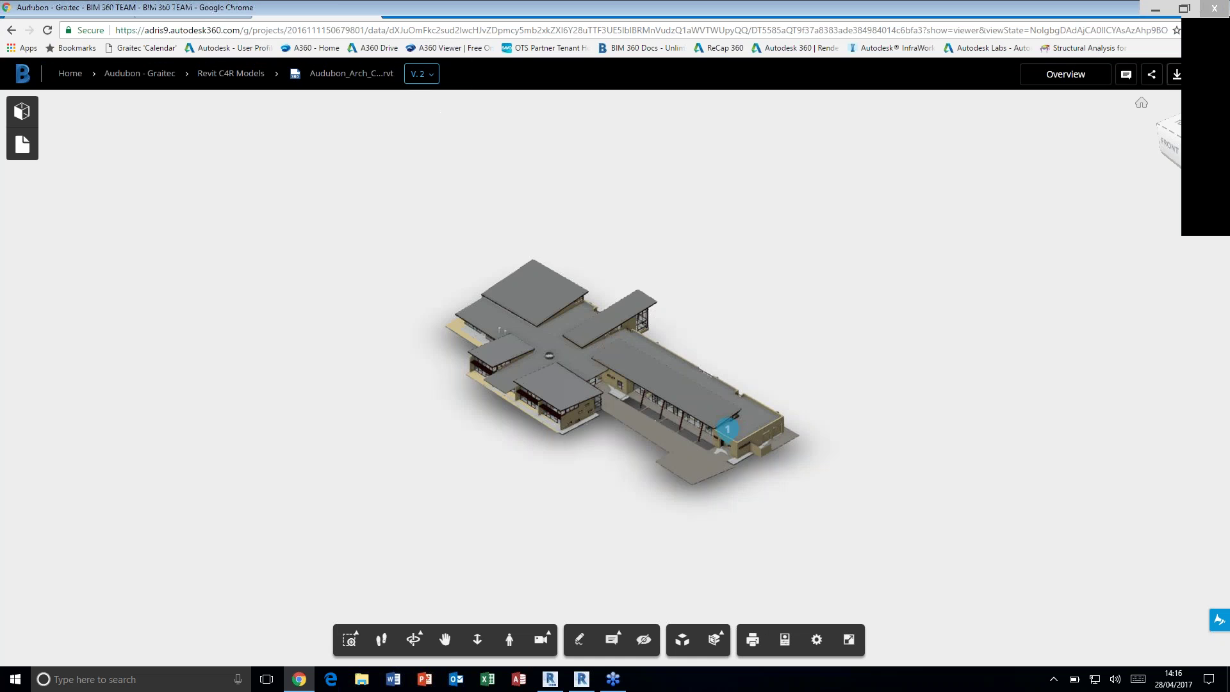
Compare version 2 of the architectural model against version 1 in 3D
left_click(437, 77)
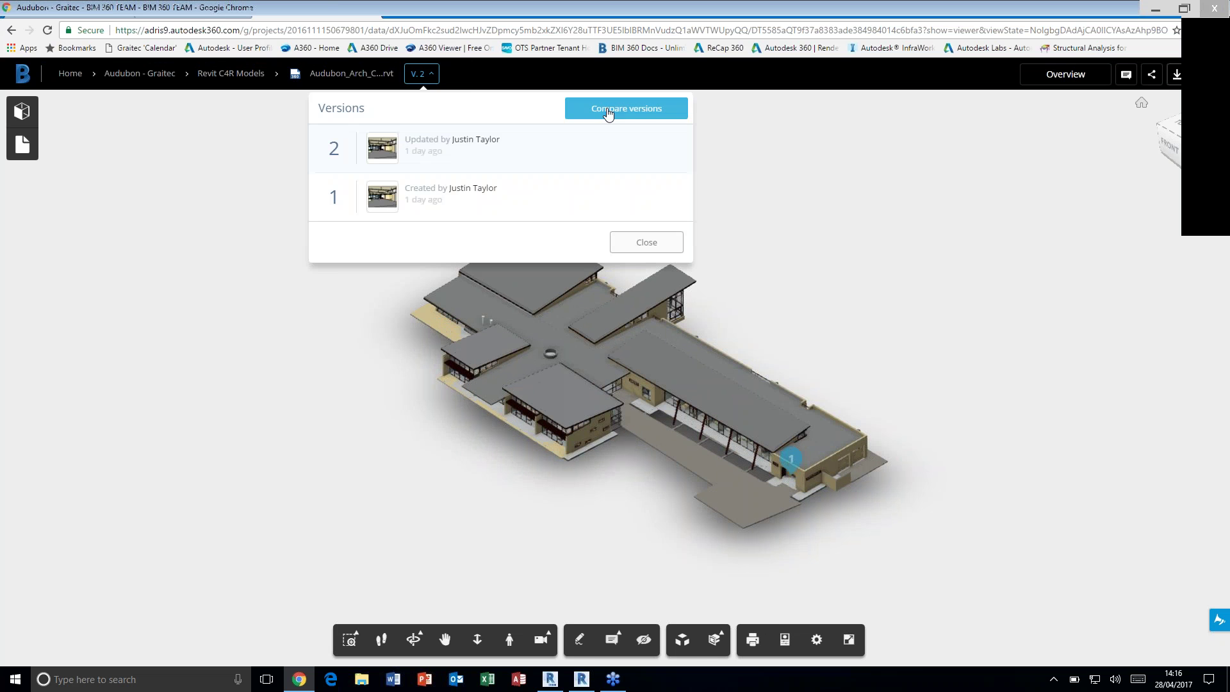
left_click(609, 111)
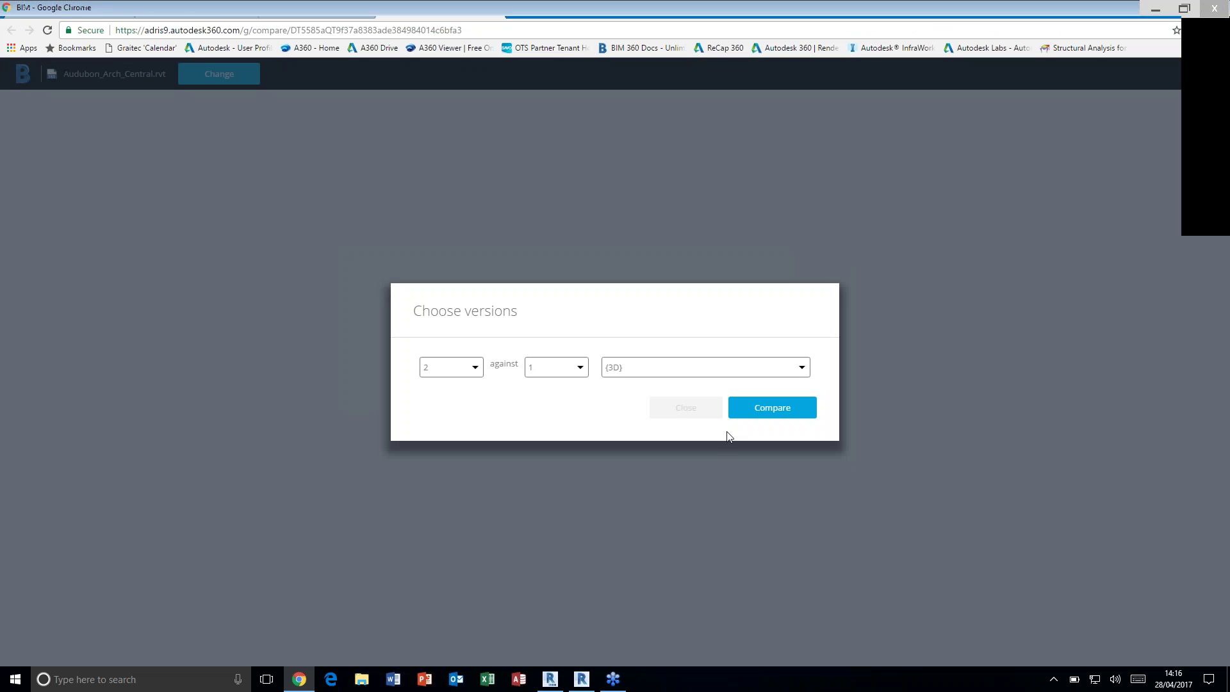
left_click(787, 406)
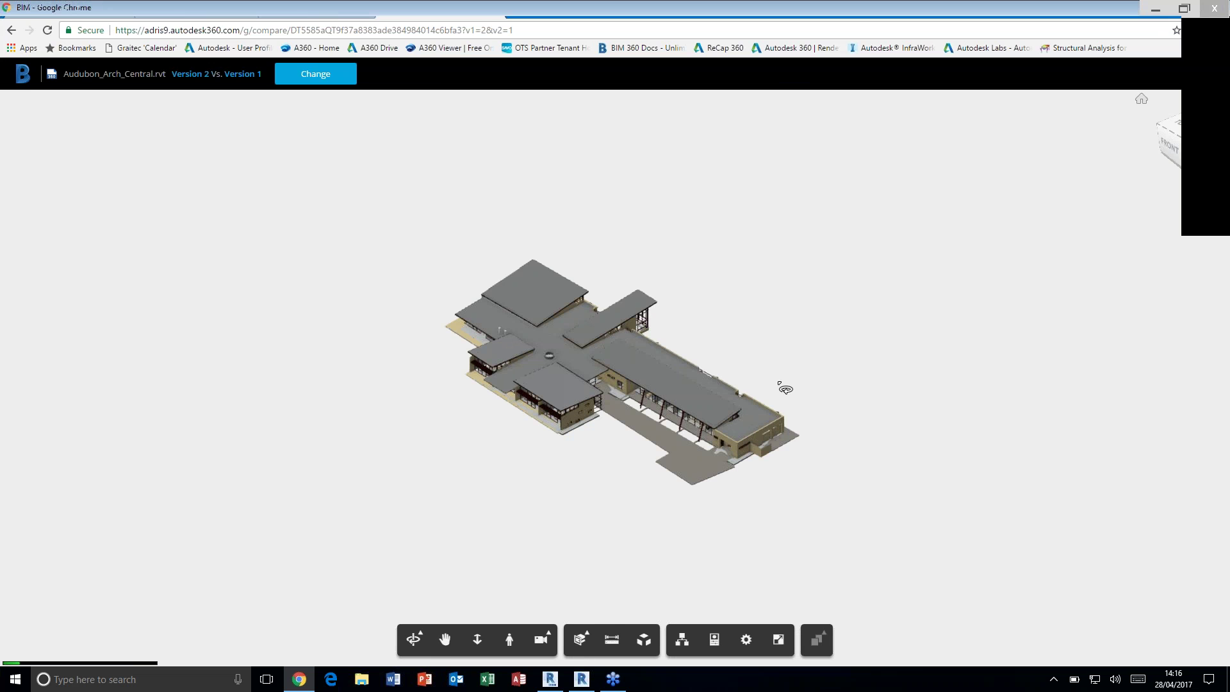
left_click(49, 643)
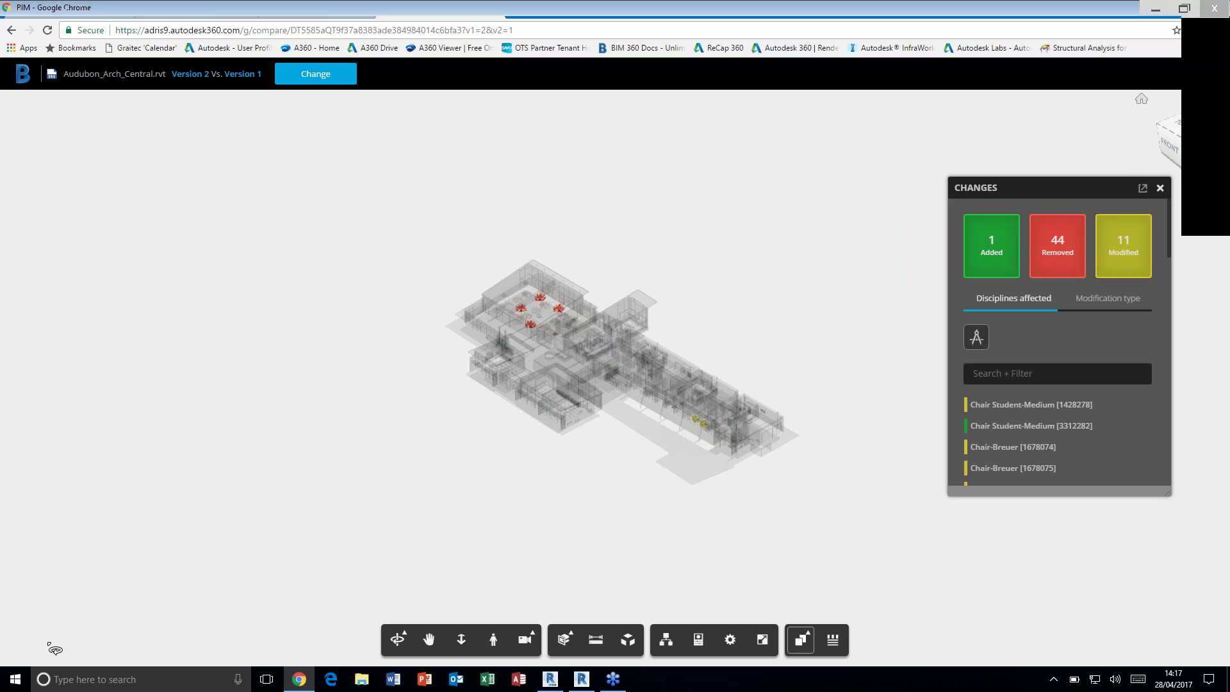
Review the list of changes by modification type, filtering the modified objects out and bringing them back
scroll(719, 416, "up", 1)
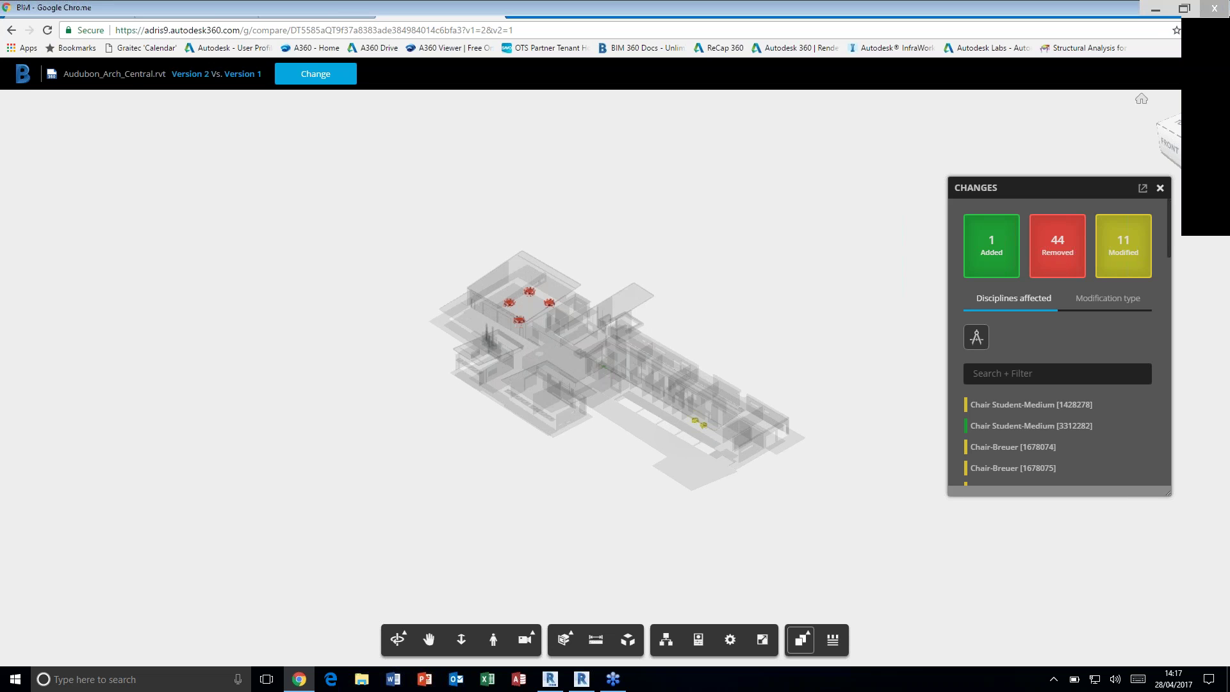
left_click_drag(1111, 195, 1026, 143)
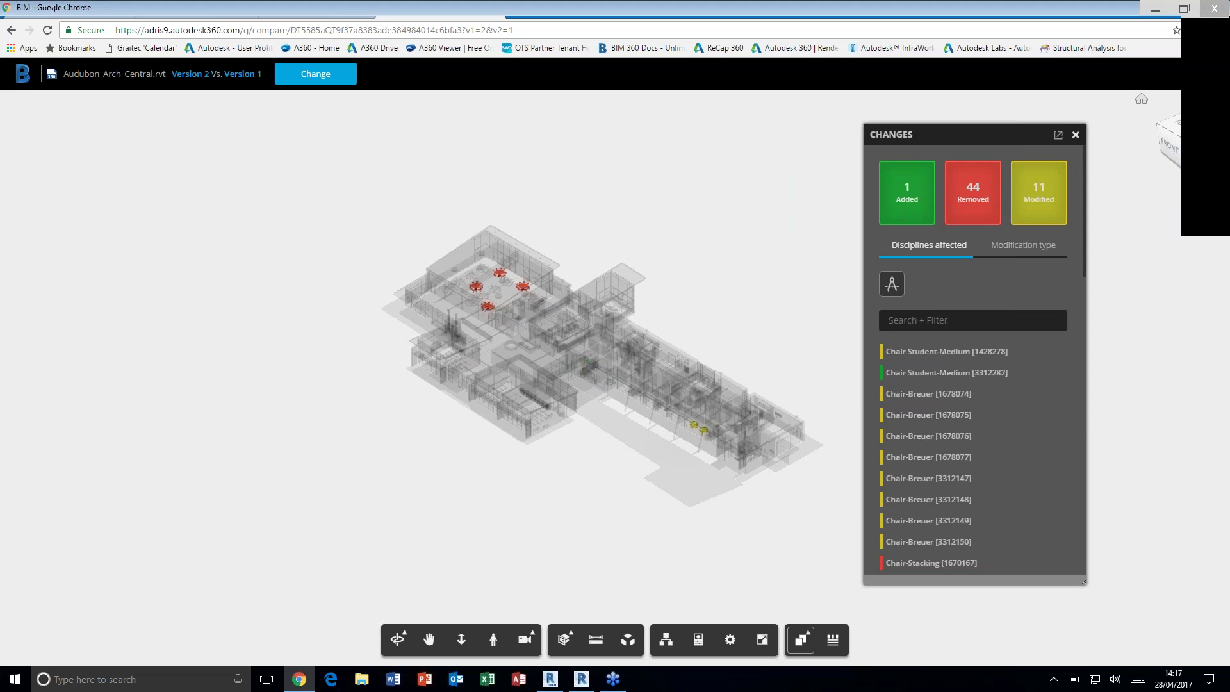
left_click(1039, 192)
left_click(1023, 245)
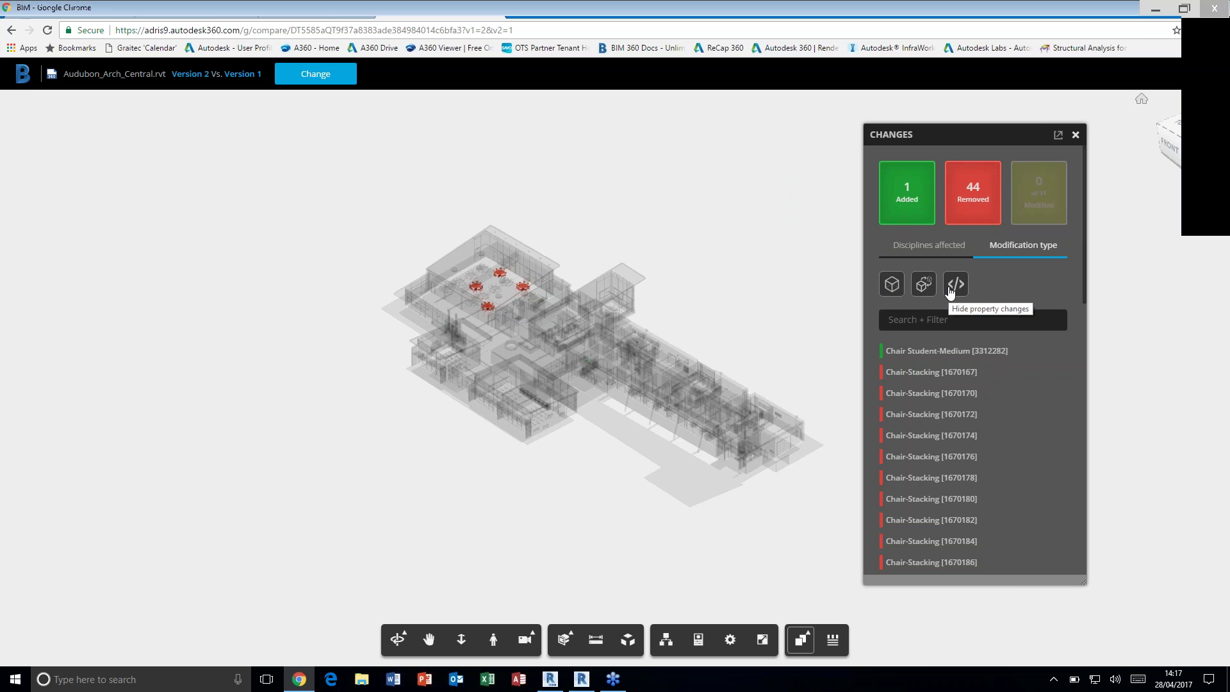
scroll(947, 475, "down", 3)
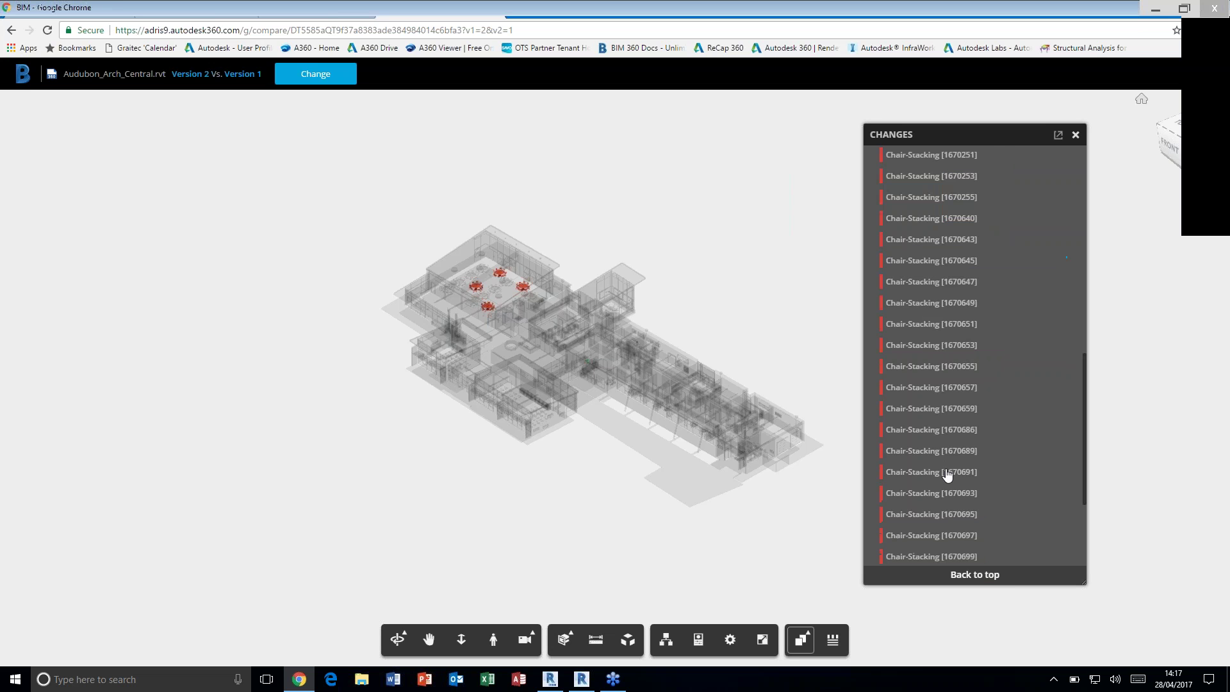
scroll(943, 469, "up", 3)
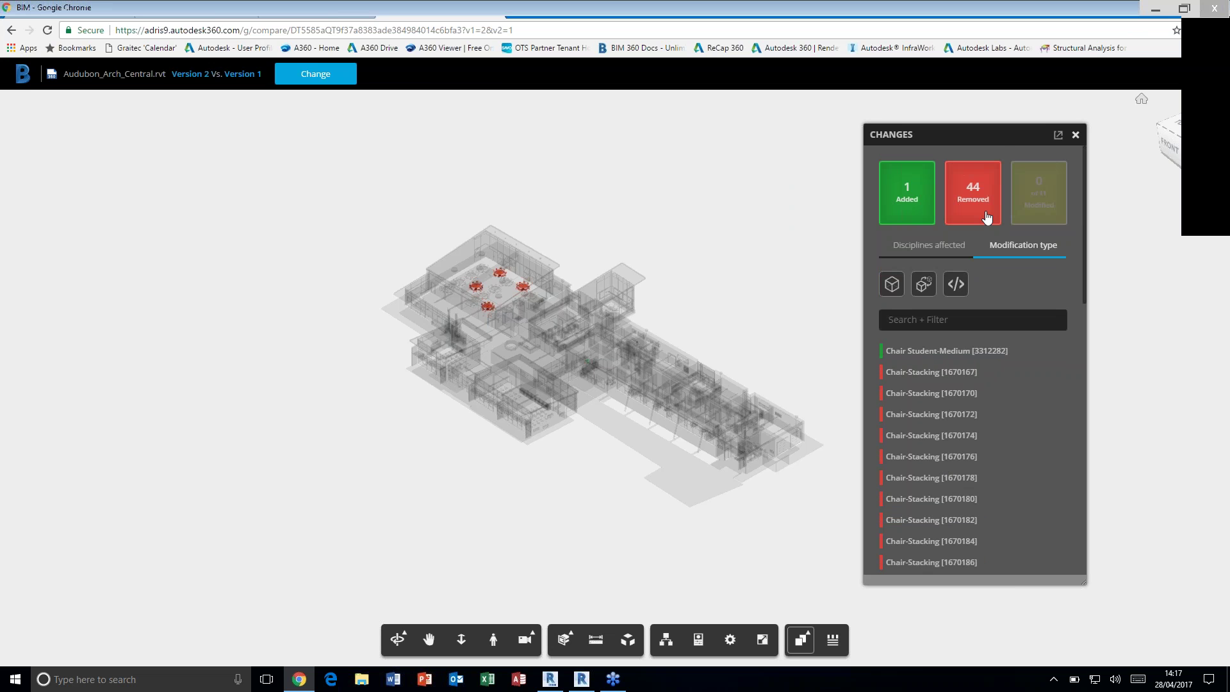
left_click(1001, 248)
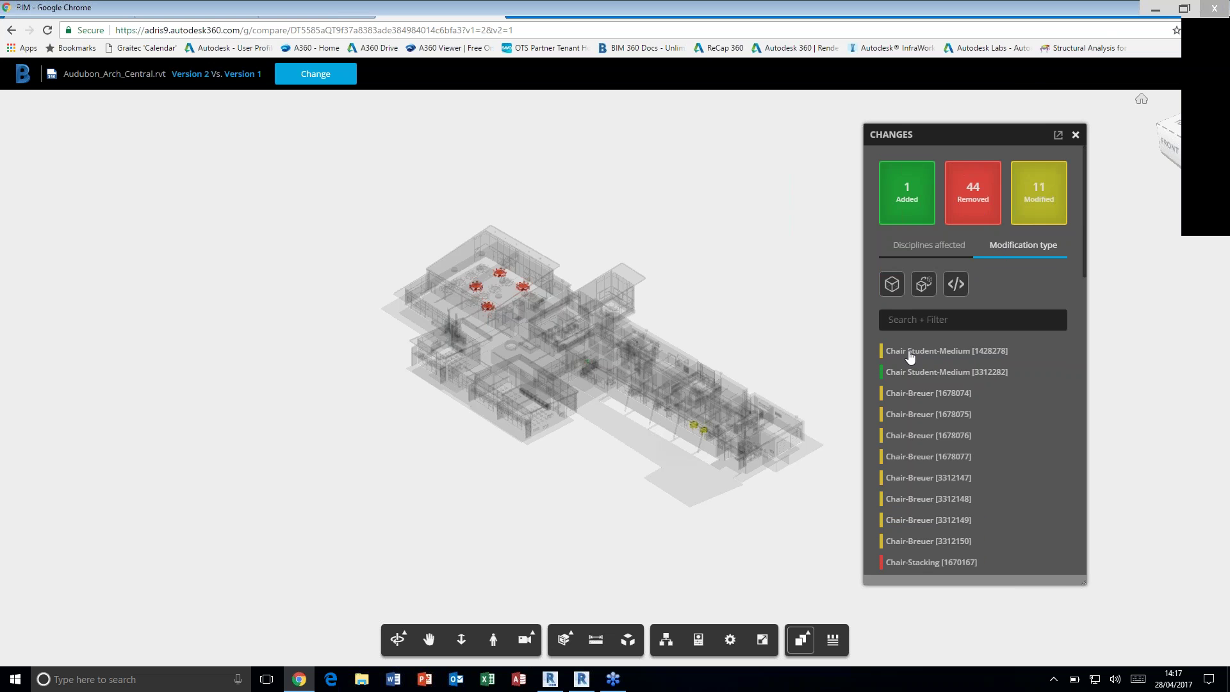
Inspect the modified Chair Student-Medium [1428278], switching between its Version 1 and Version 2 positions in the model
left_click(911, 352)
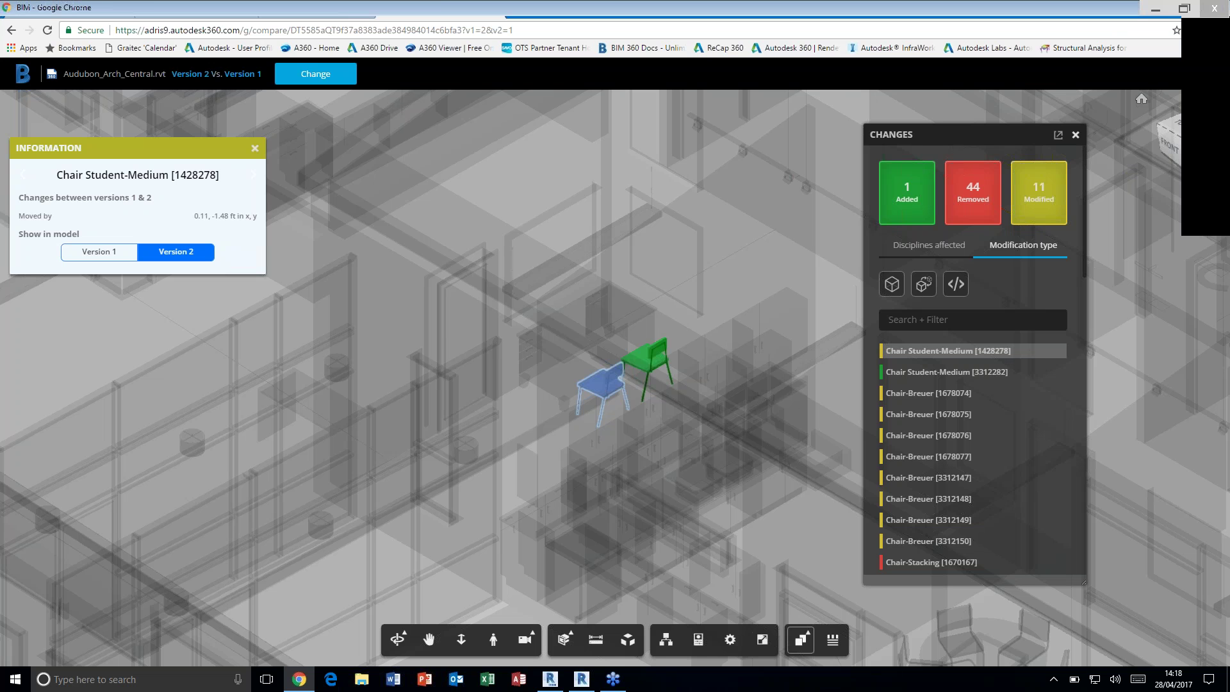
left_click_drag(141, 148, 216, 183)
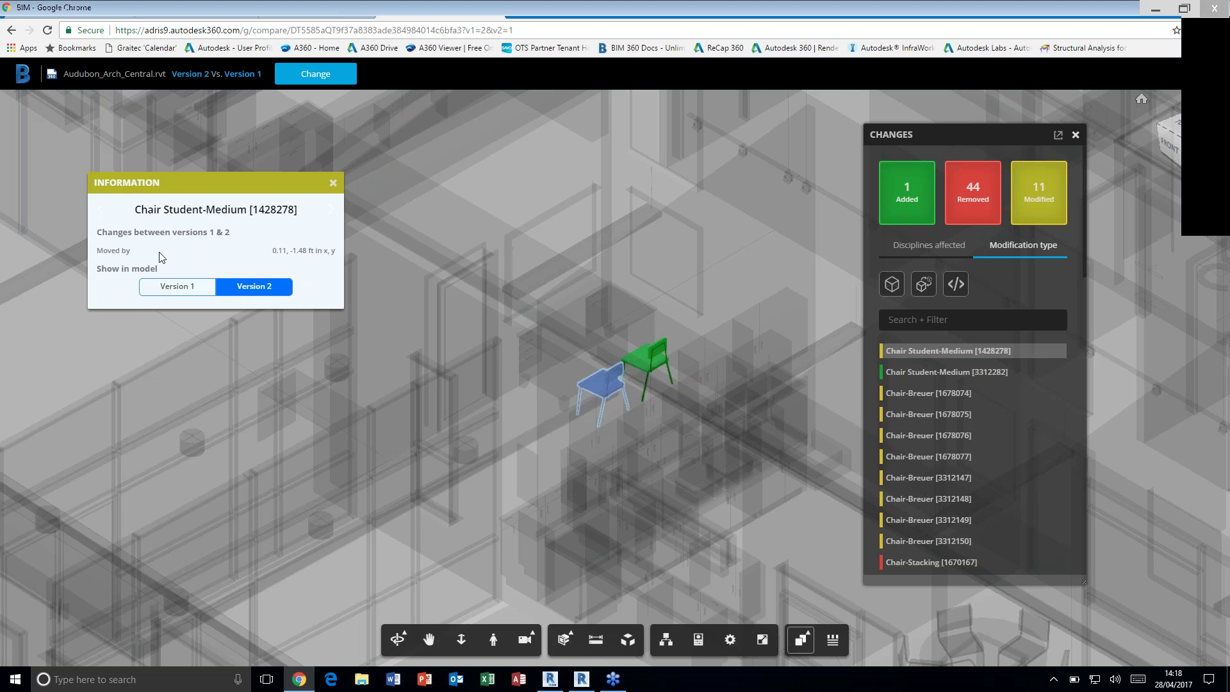
left_click(192, 293)
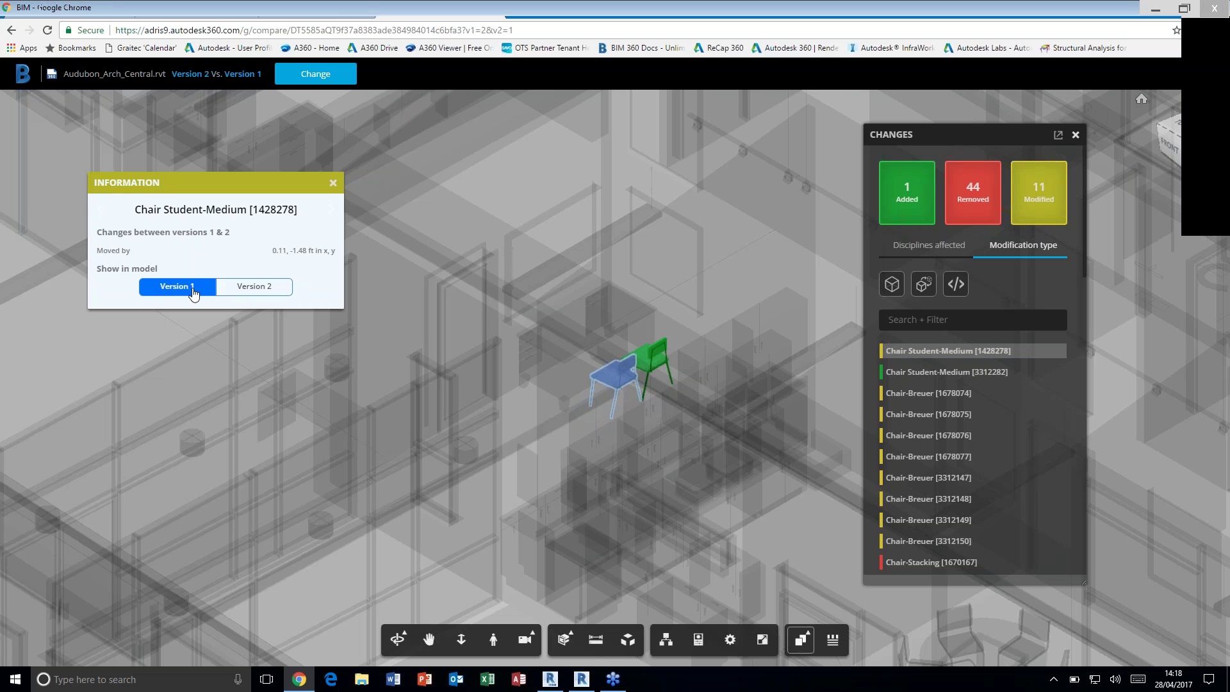
left_click(254, 287)
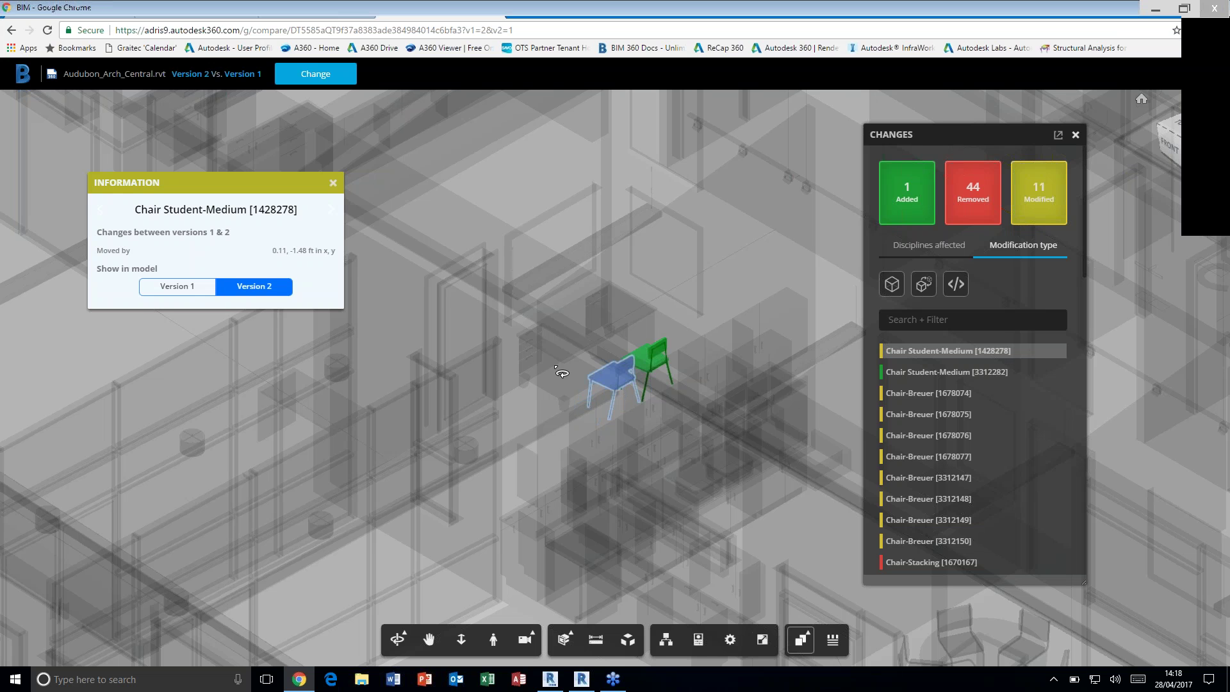
left_click(249, 289)
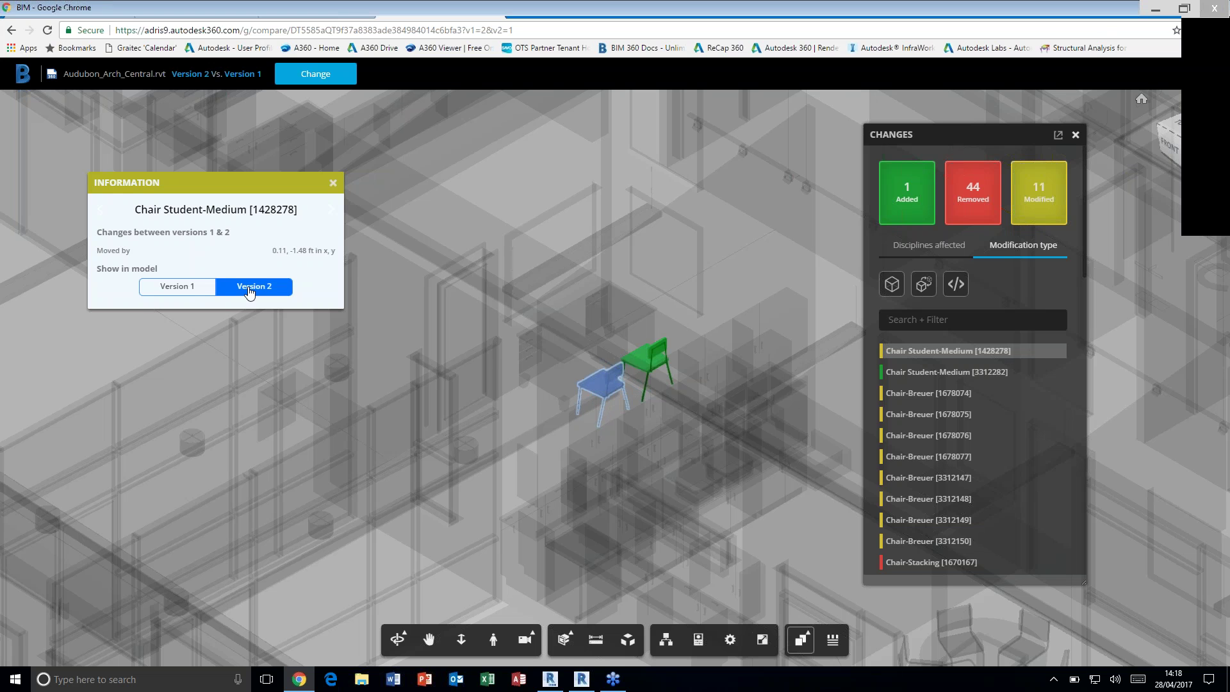
left_click(205, 296)
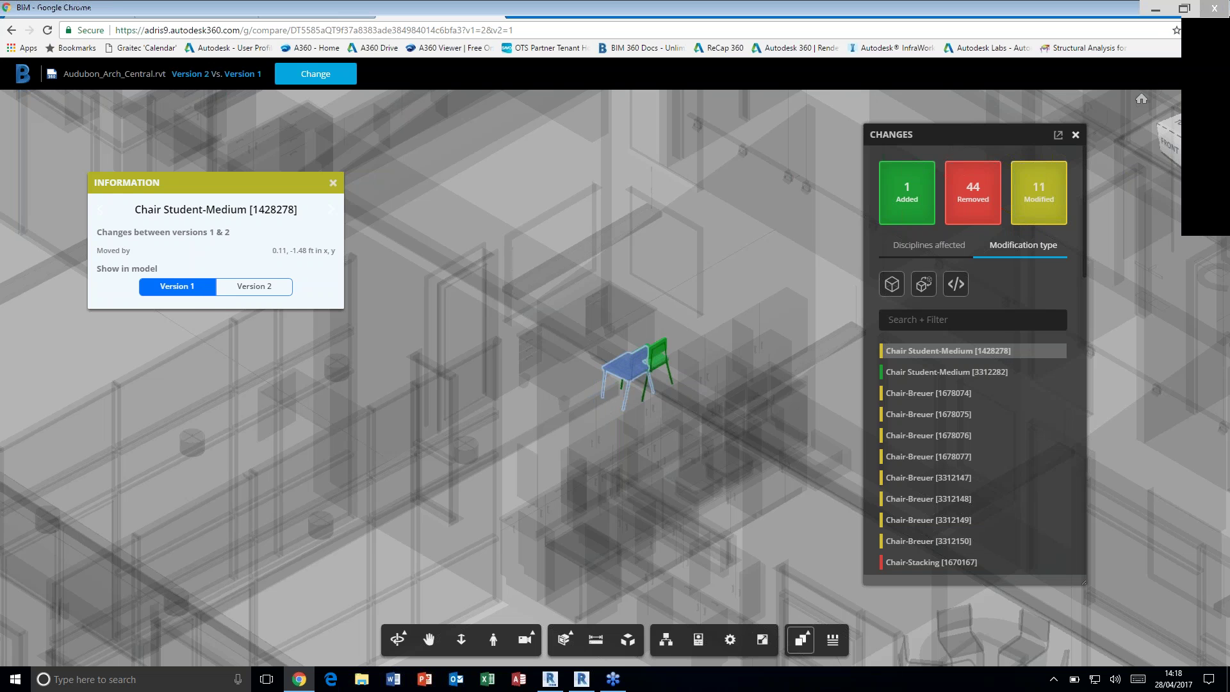
Inspect the added Chair Student-Medium [3312282] and the modified Breuer chairs, comparing Chair-Breuer [1678076] between Version 1 and Version 2
left_click(922, 374)
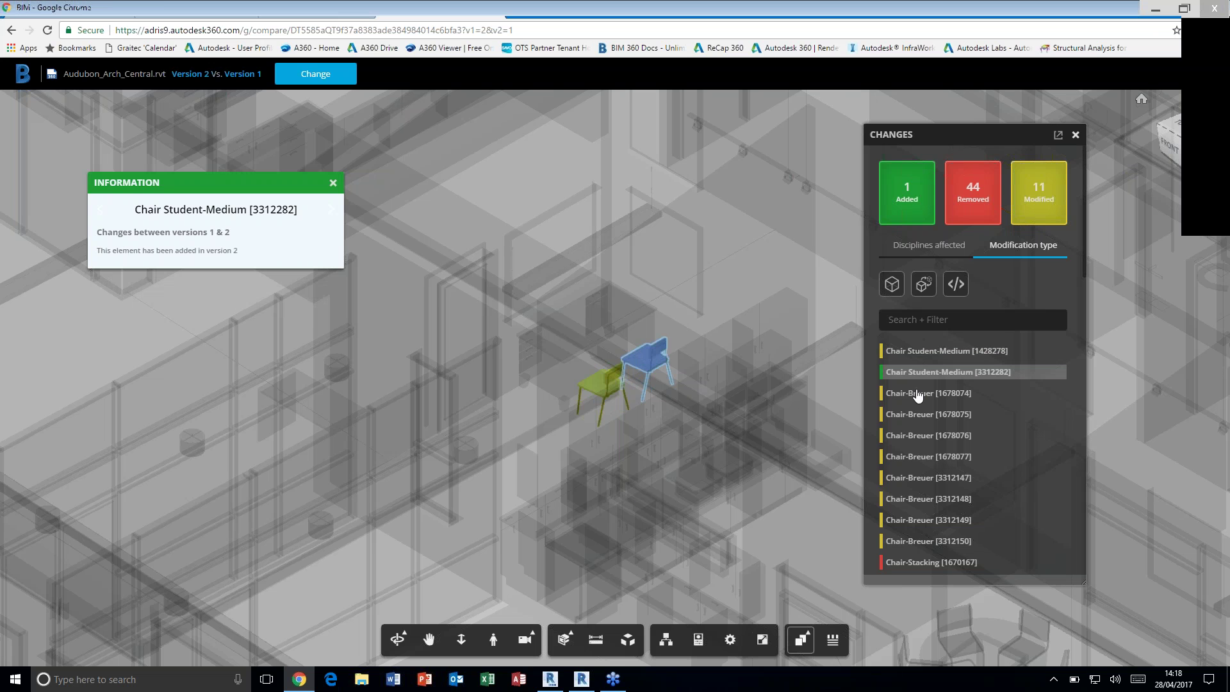
left_click(918, 396)
left_click(912, 415)
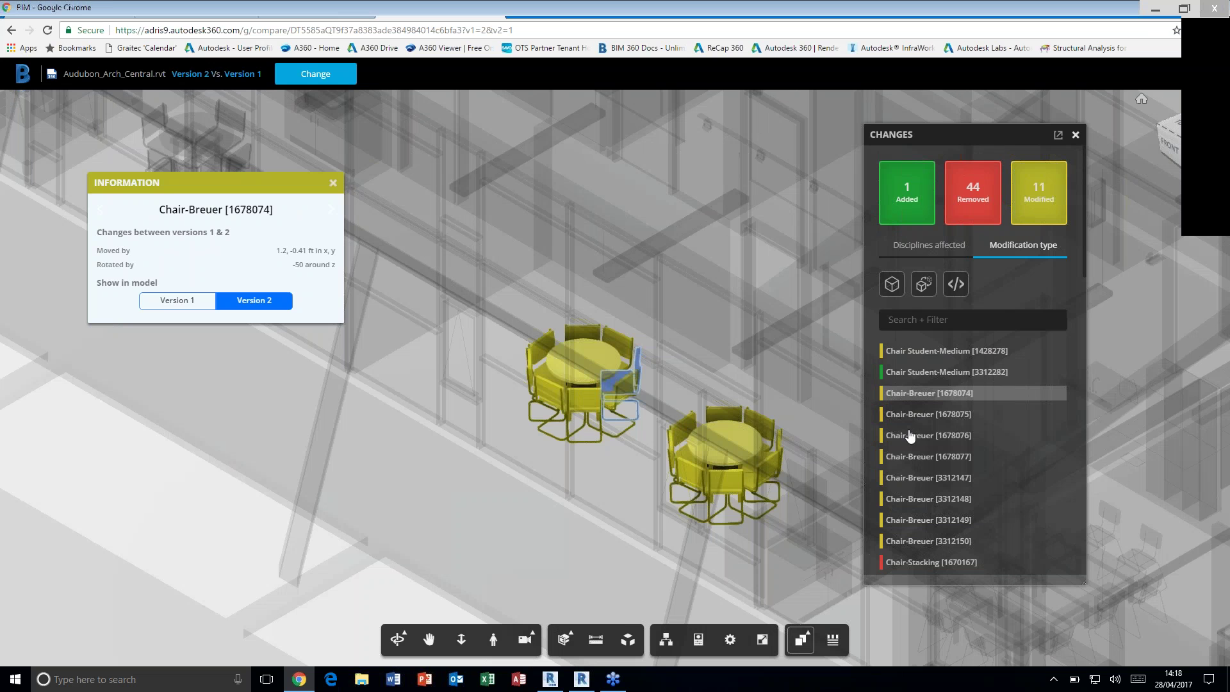
left_click(909, 437)
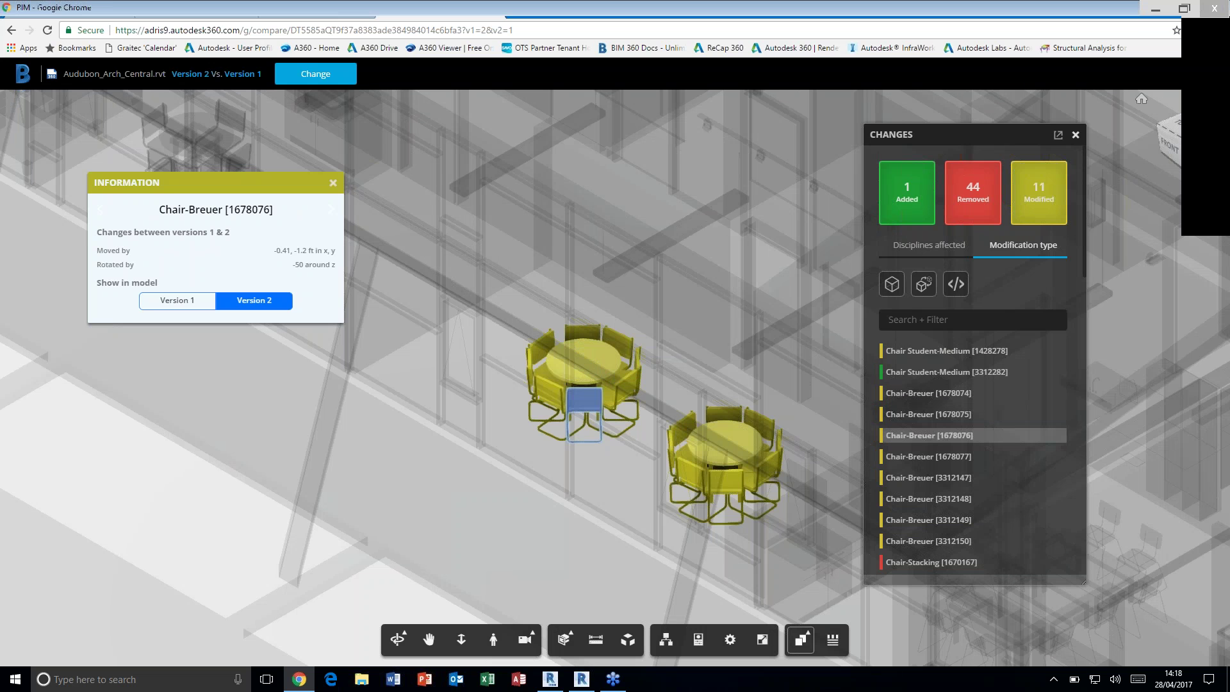
left_click(160, 304)
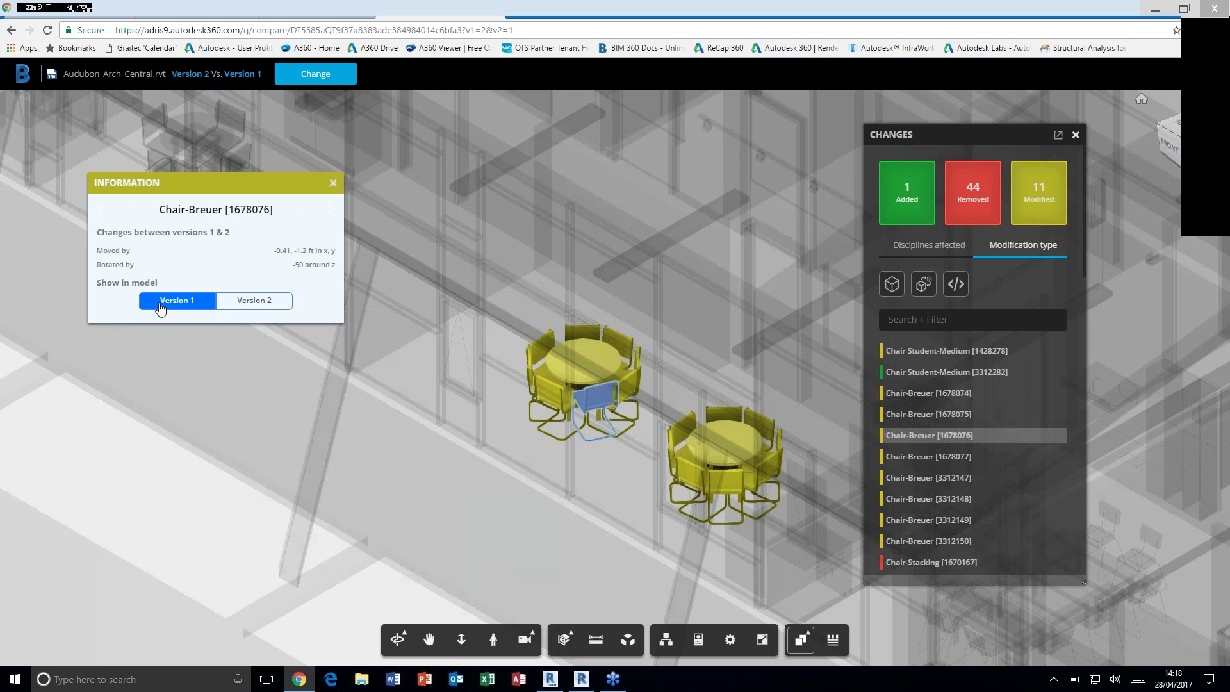
left_click(236, 306)
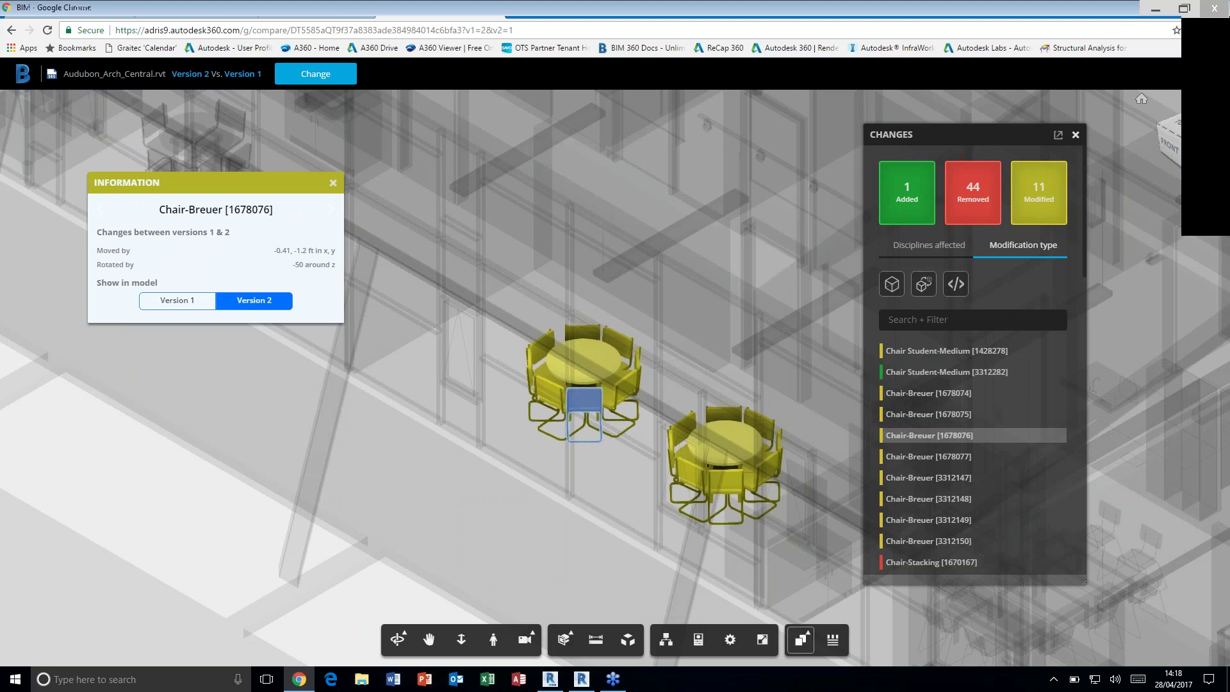
Inspect the removed Chair-Stacking [1670167] and the removed tables and chairs around it
left_click(931, 563)
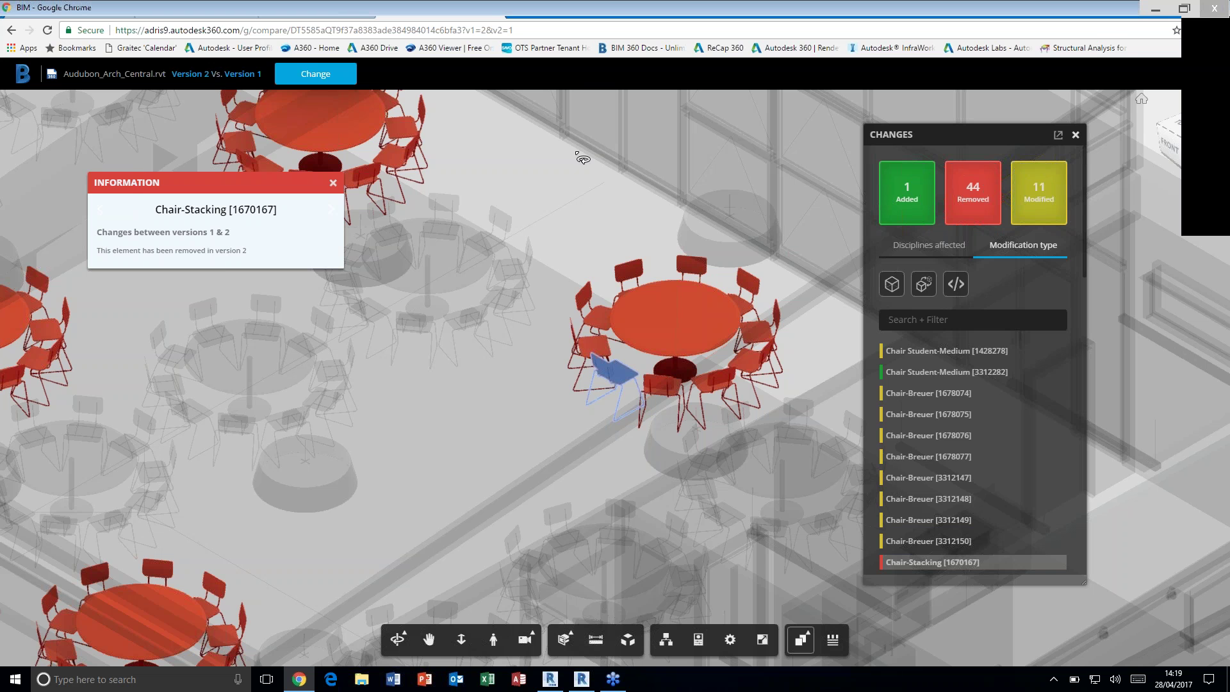
left_click(1221, 247)
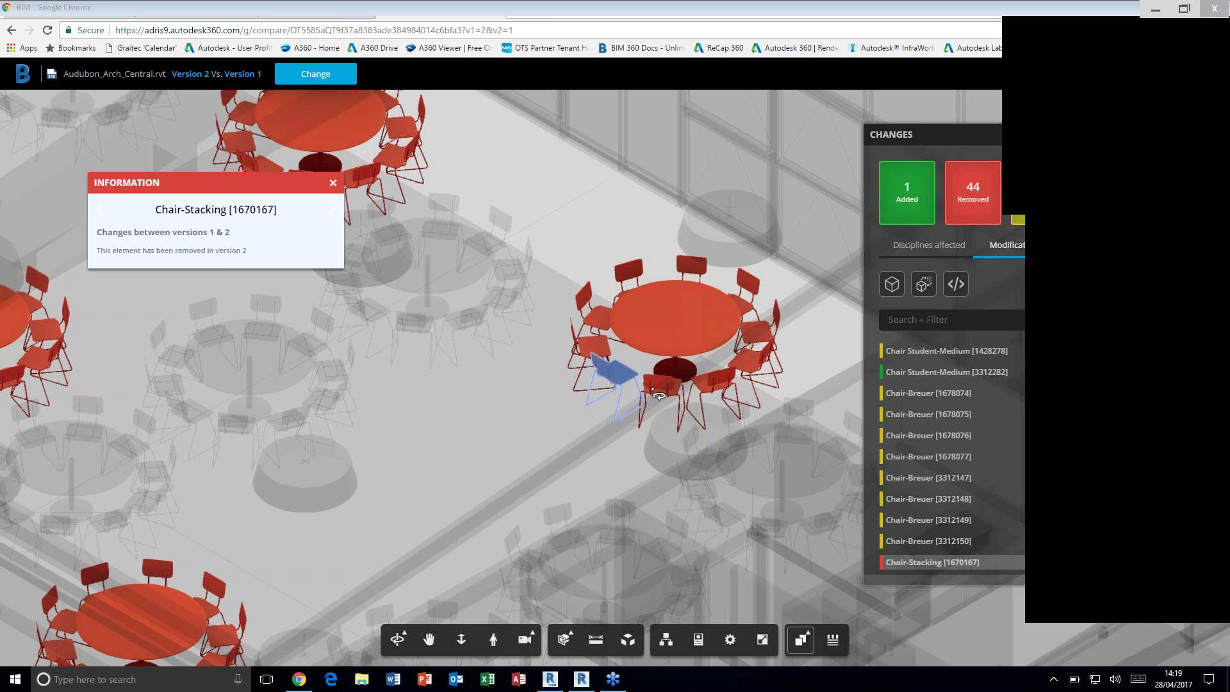
scroll(621, 381, "down", 5)
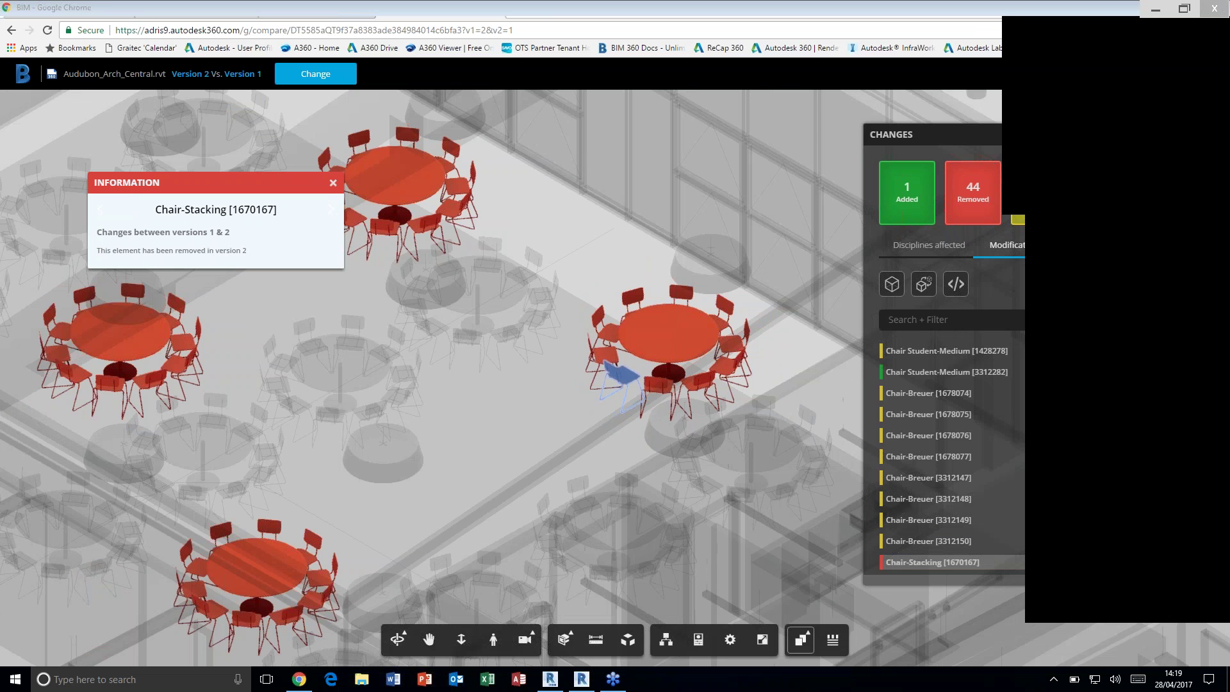
scroll(628, 378, "down", 3)
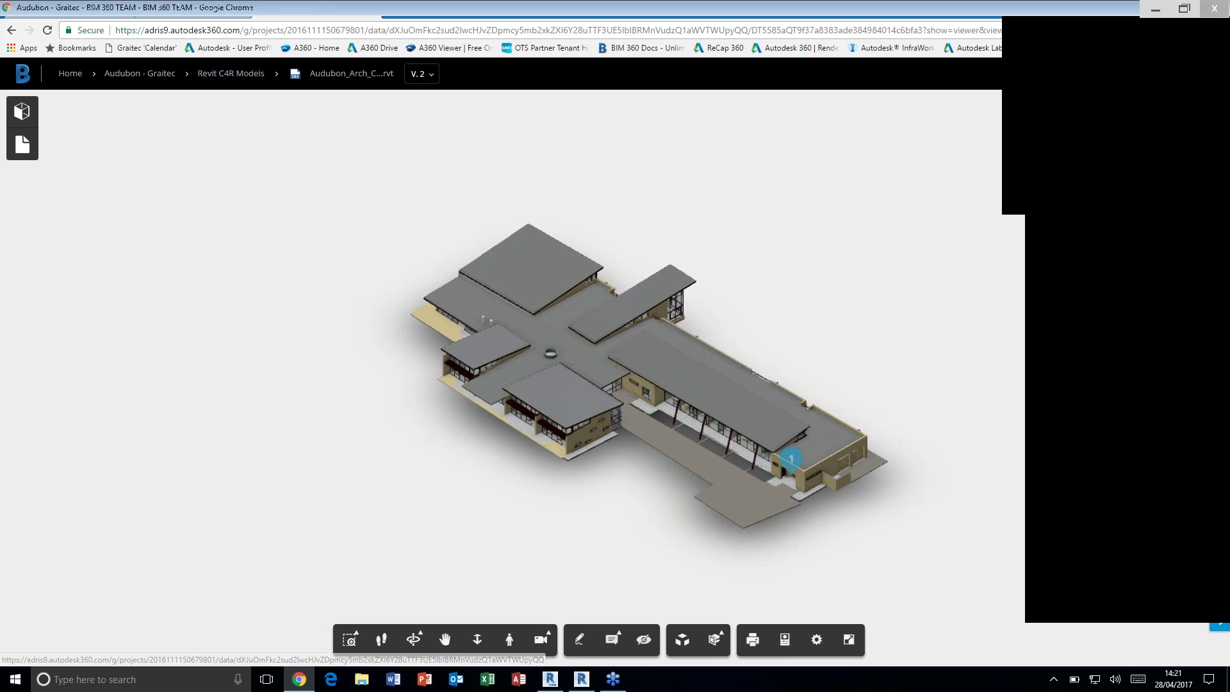
Switch to Revit and try the cloud collaboration setup for Audubon_Arch_Central.rvt, choosing the Audubon - Graitec project, without initiating it
mouse_move(550, 679)
left_click(540, 557)
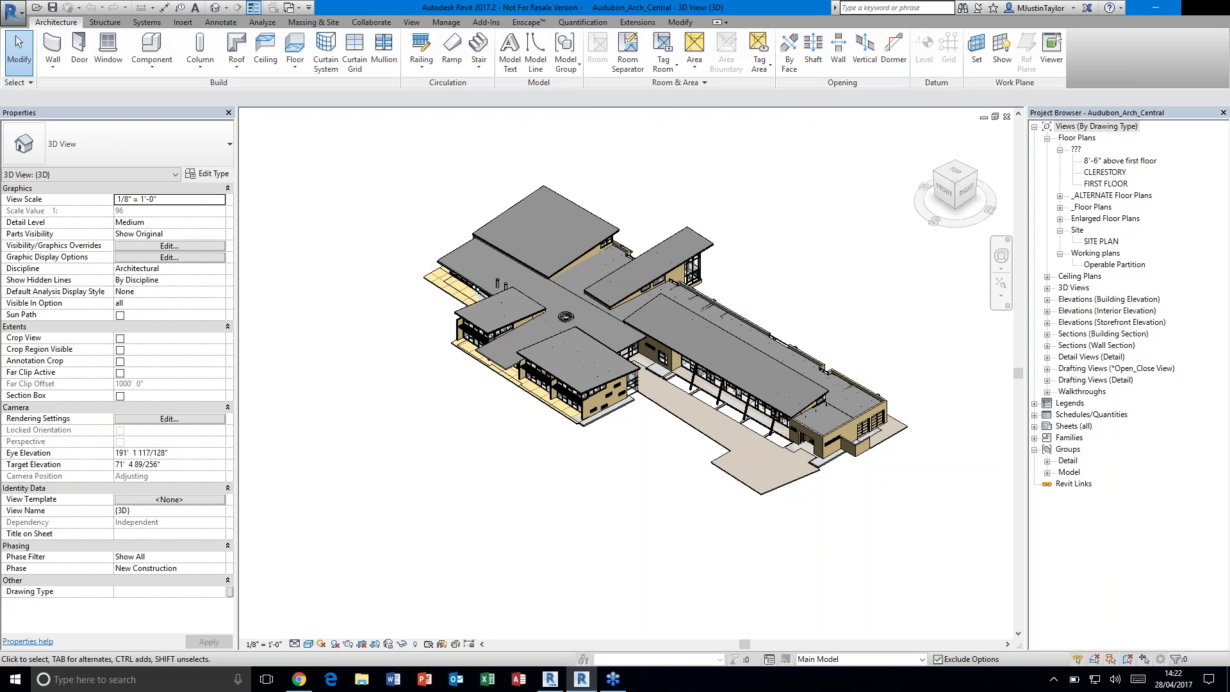
left_click(373, 23)
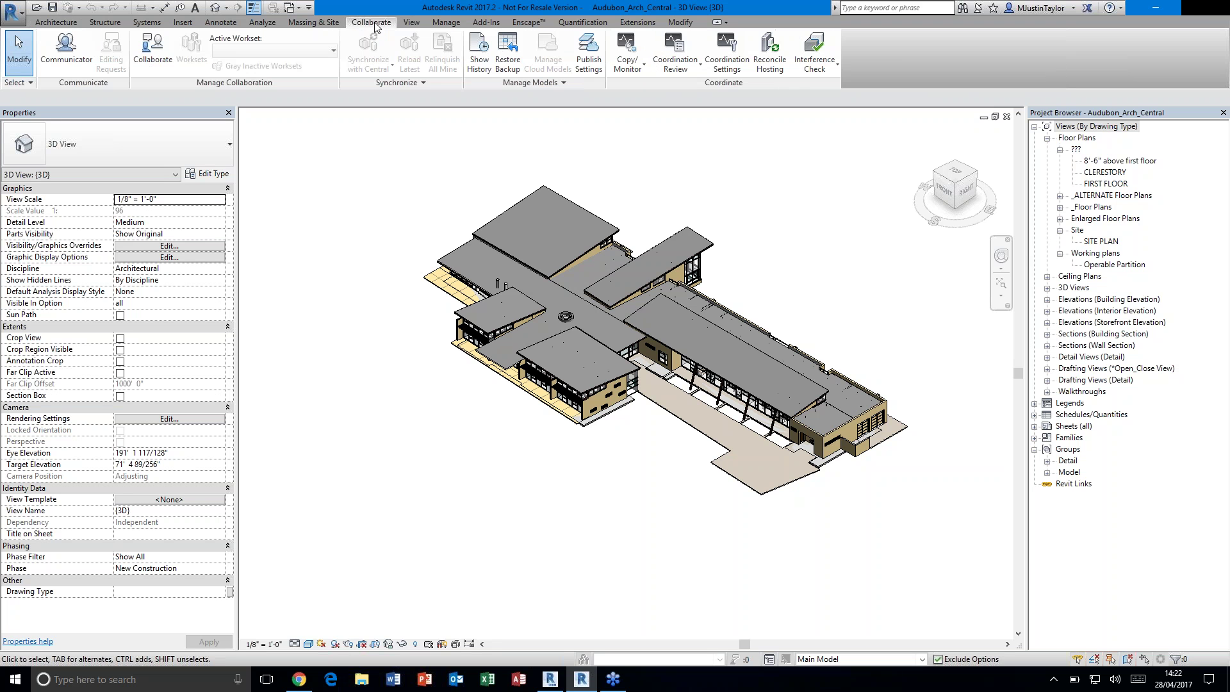
left_click(156, 59)
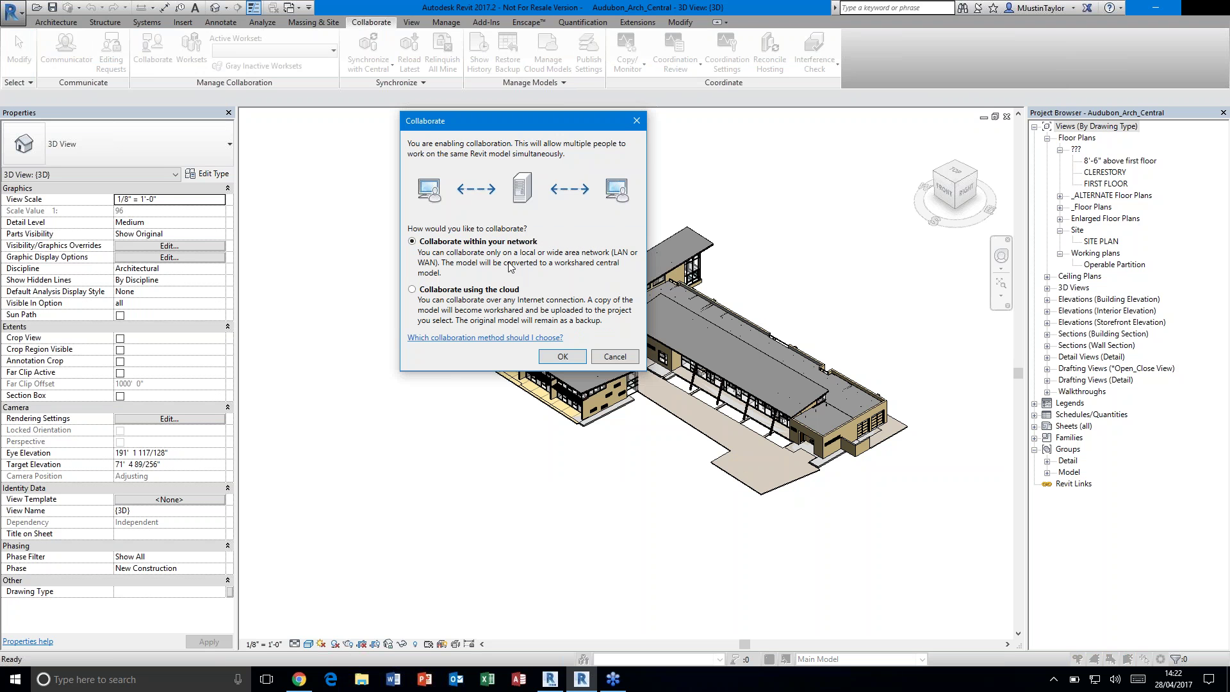
left_click(412, 290)
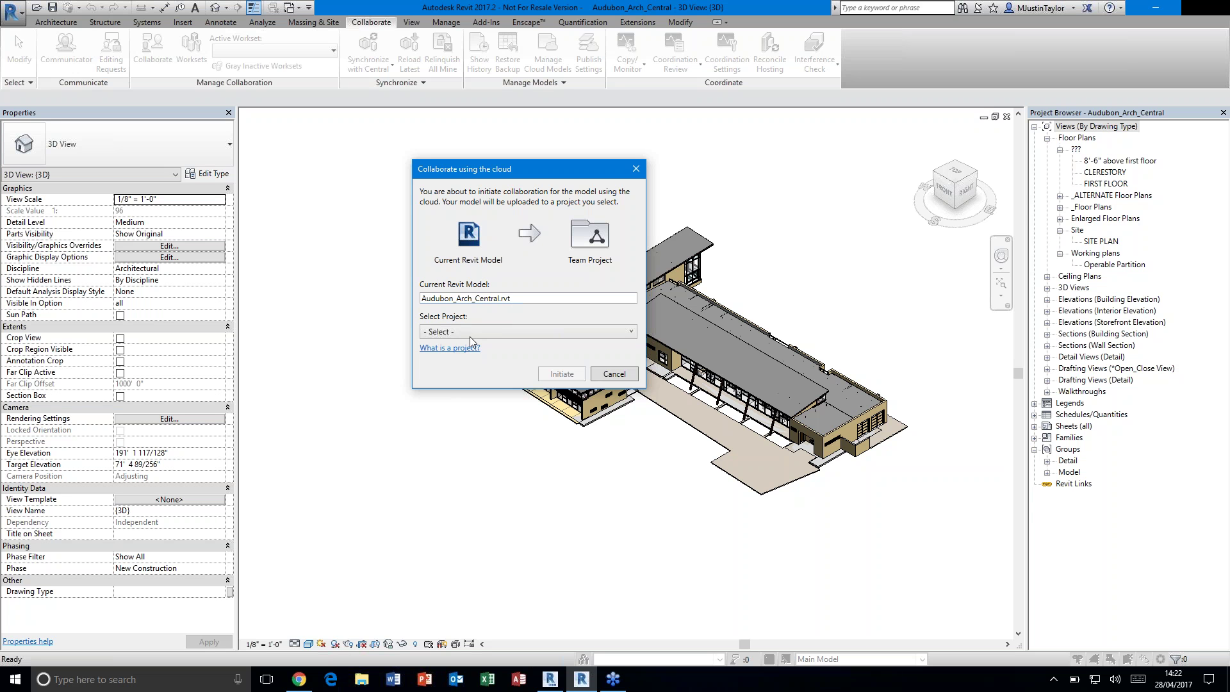
left_click(470, 337)
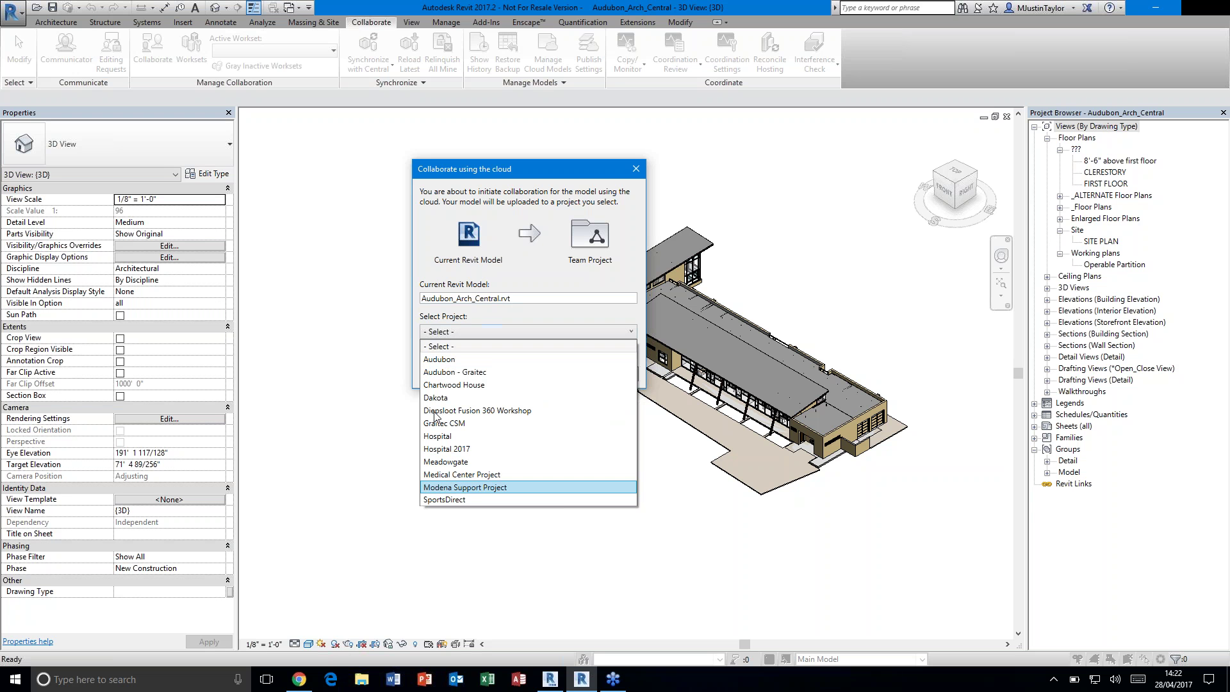
left_click(441, 373)
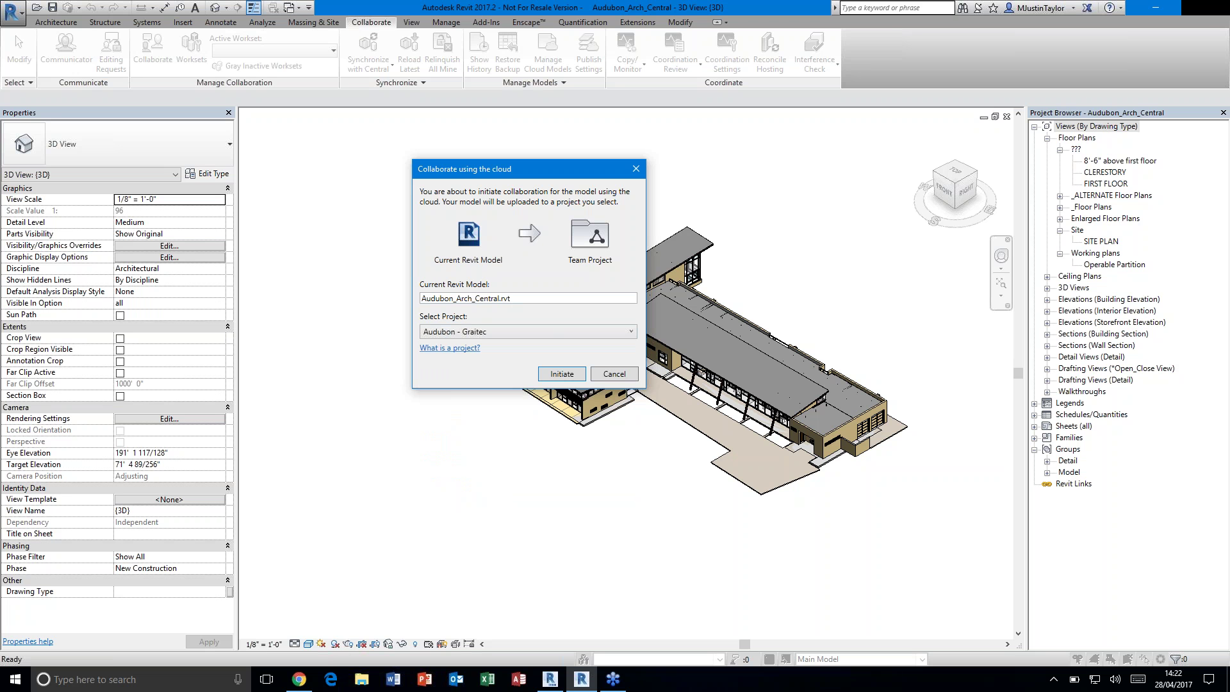
left_click(636, 170)
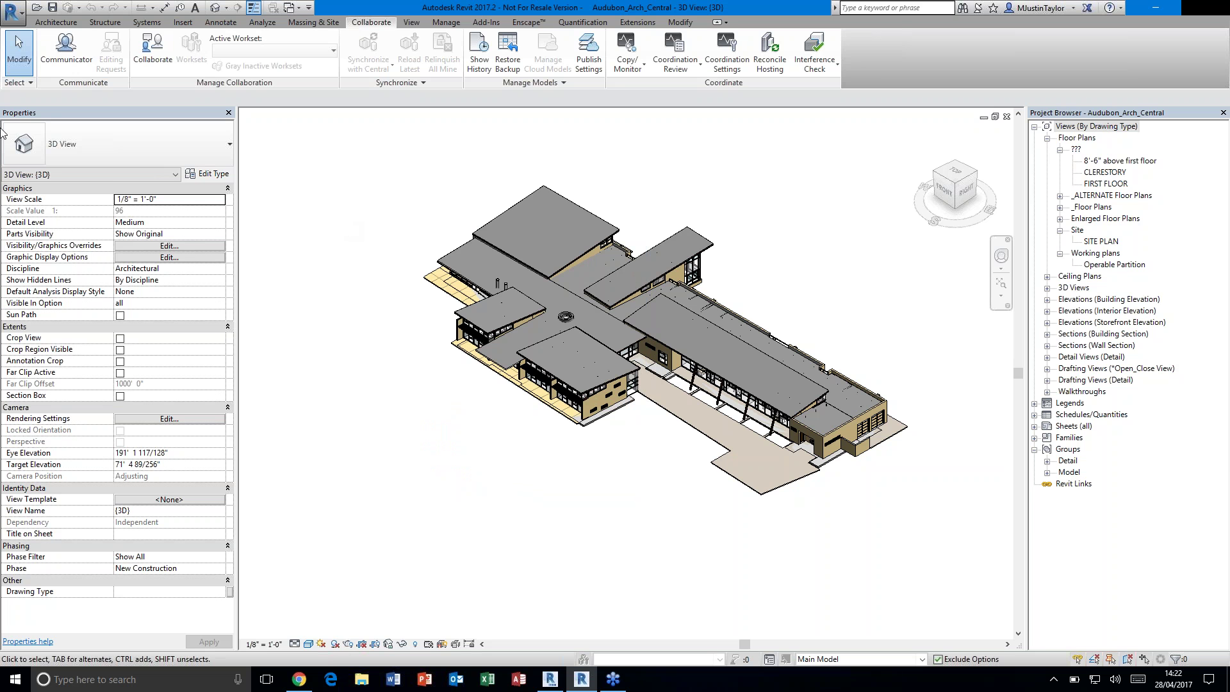
Close the local model and open Audubon_Arch_Central.rvt from the Audubon - Graitec project on BIM 360 Team
left_click(13, 13)
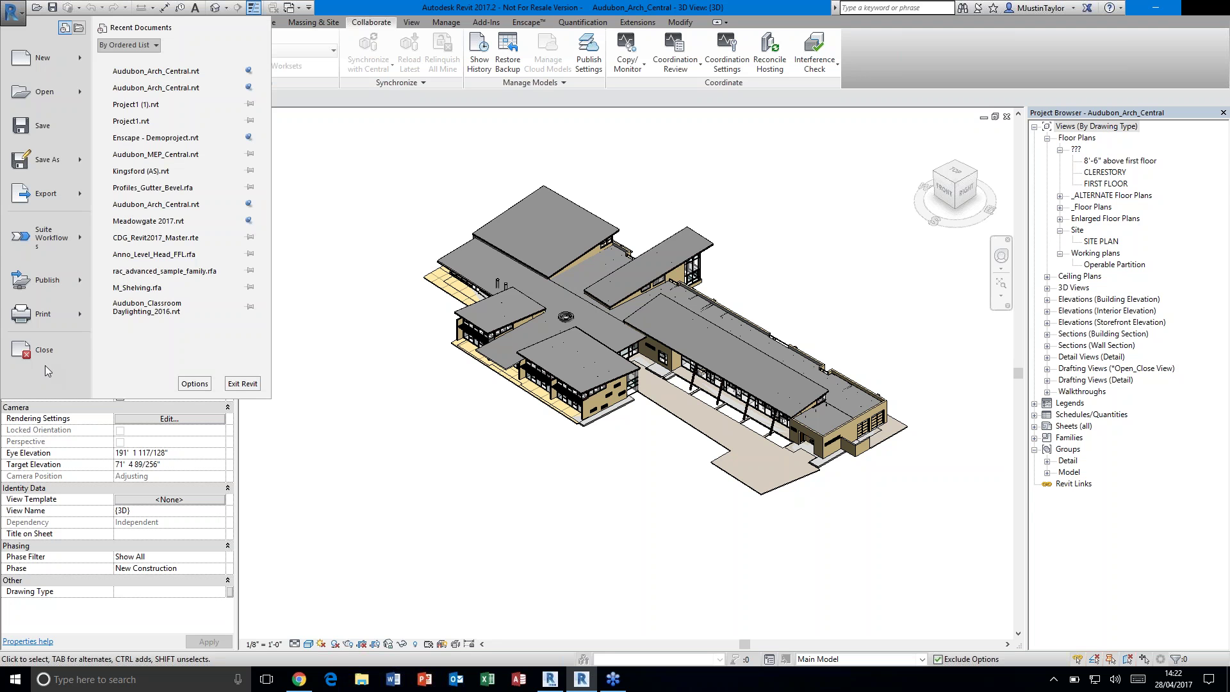
left_click(45, 365)
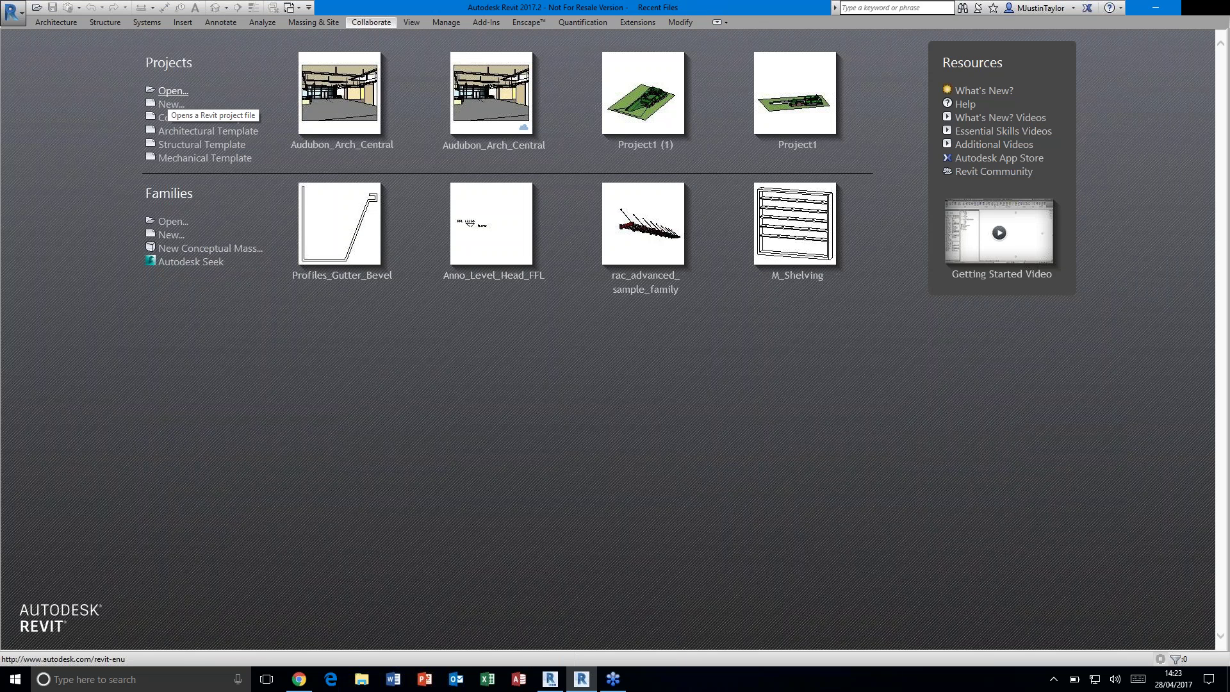
left_click(167, 94)
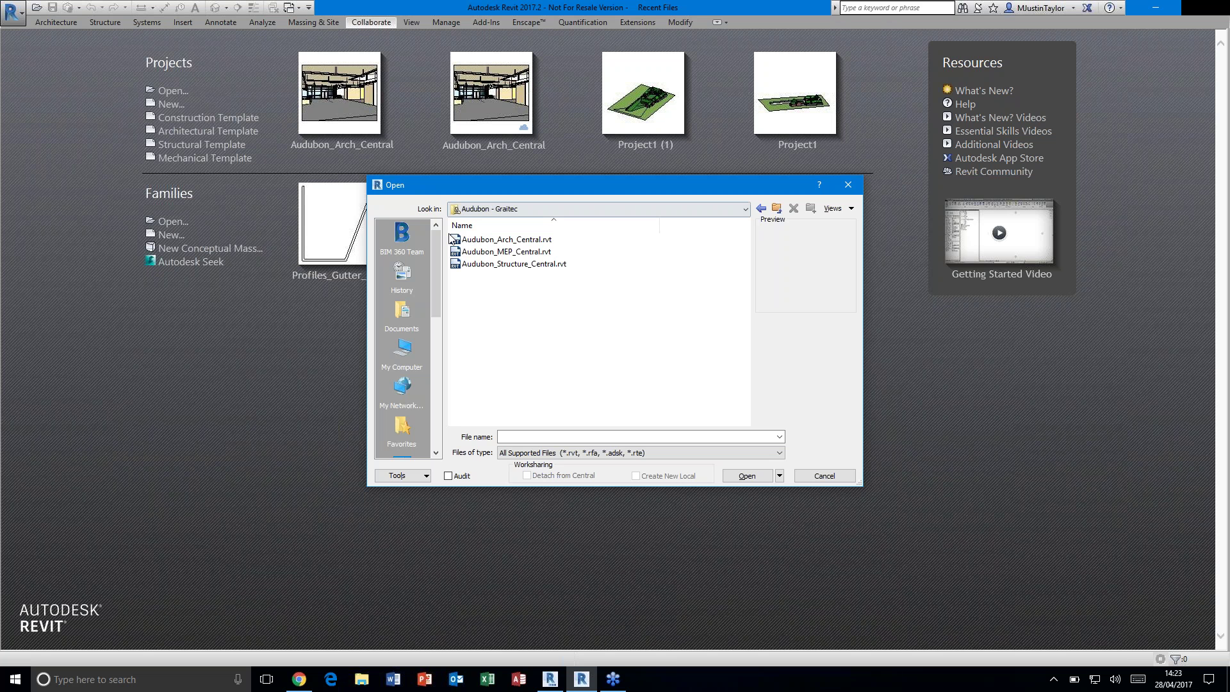
left_click(552, 239)
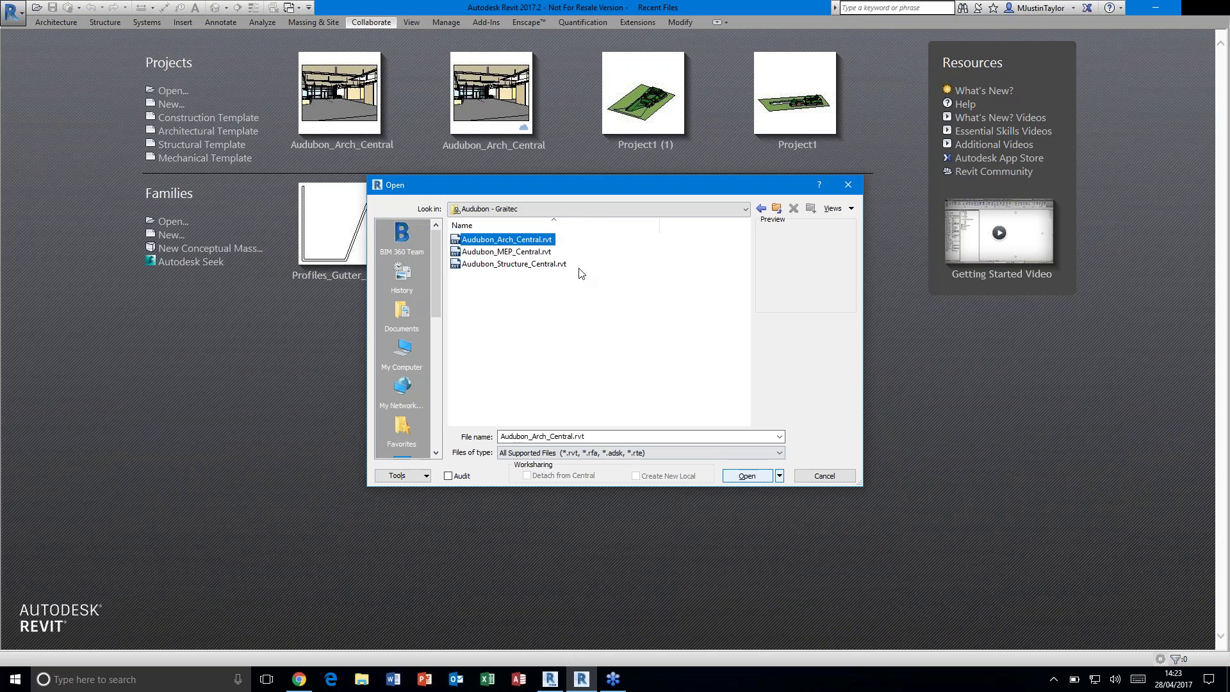
key("Return")
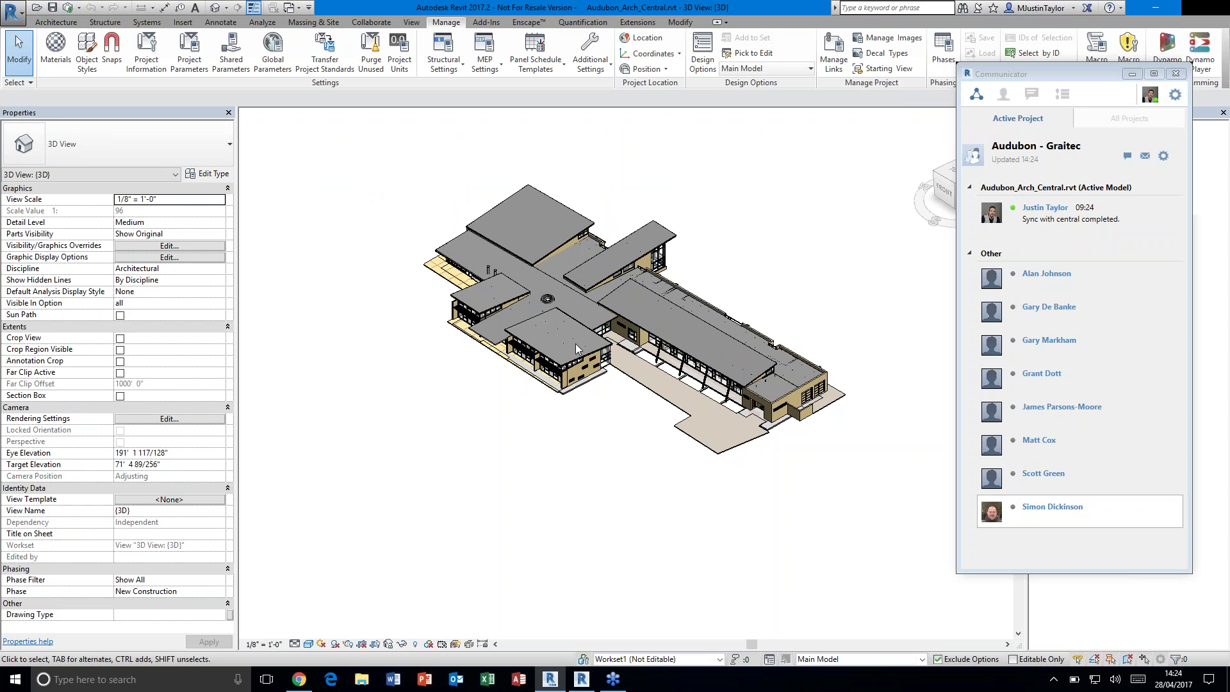
Look around the cloud model, synchronize it with central, and bring up Communicator to check the sync activity
scroll(576, 343, "up", 3)
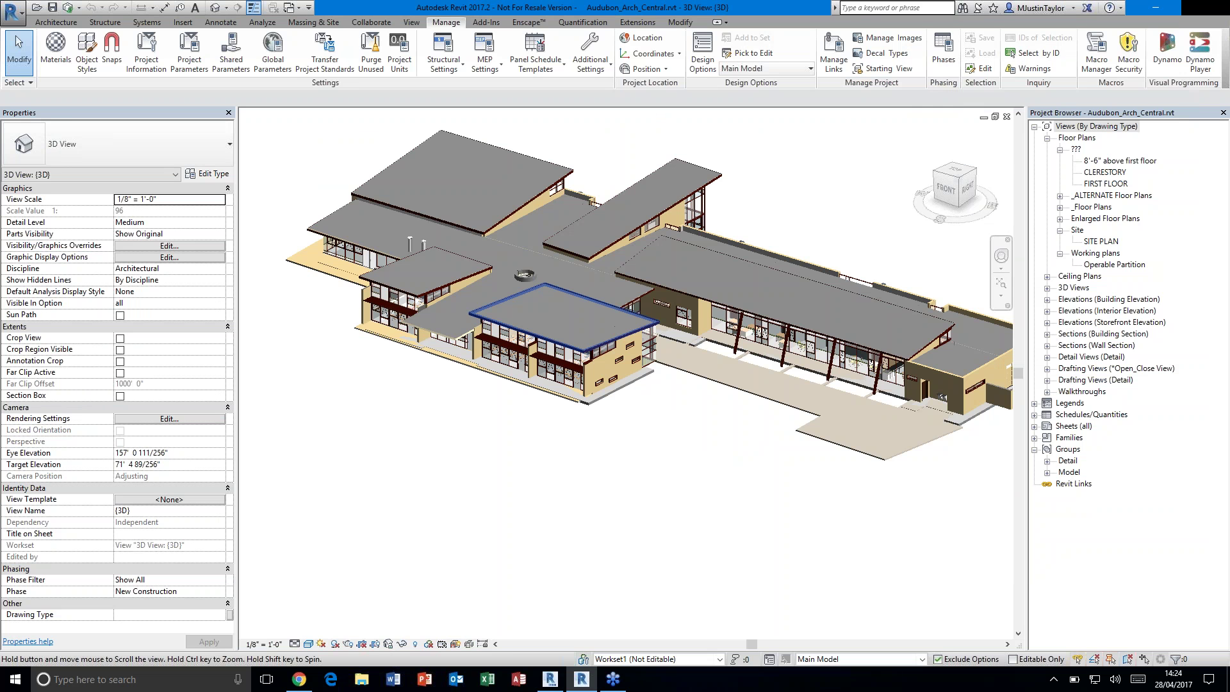
middle_click_drag(575, 343, 487, 346, "shift")
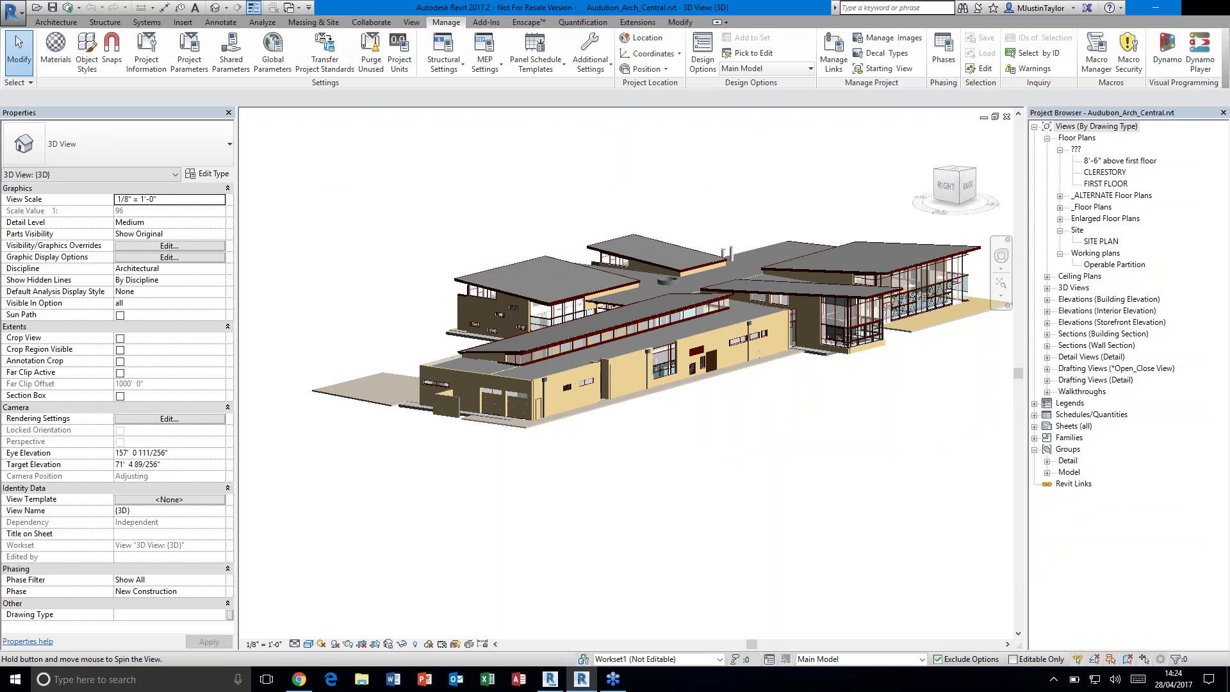
middle_click_drag(487, 346, 499, 402, "shift")
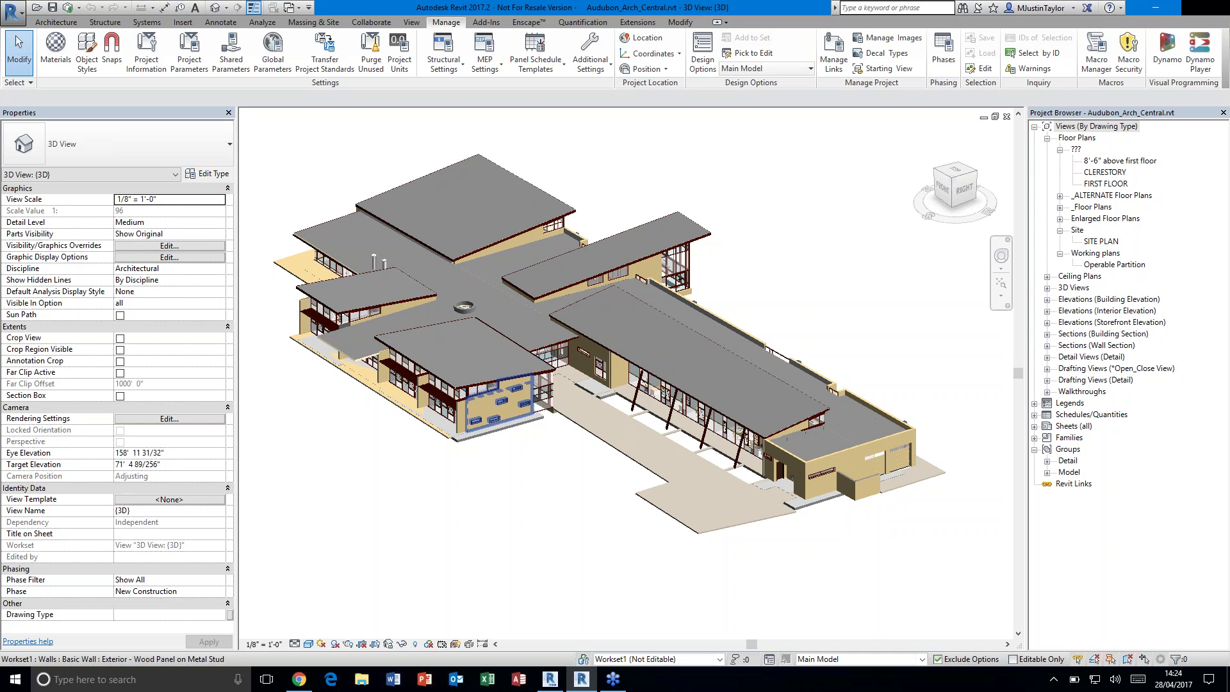
middle_click_drag(500, 402, 481, 243, "shift")
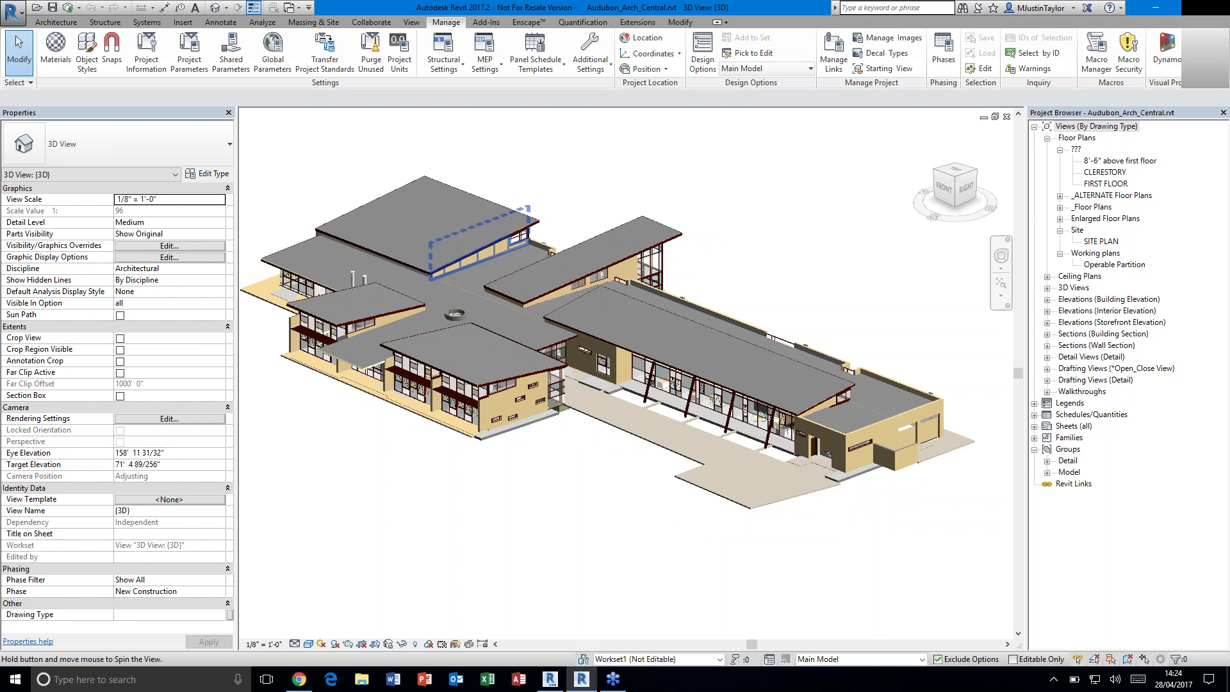
left_click(371, 22)
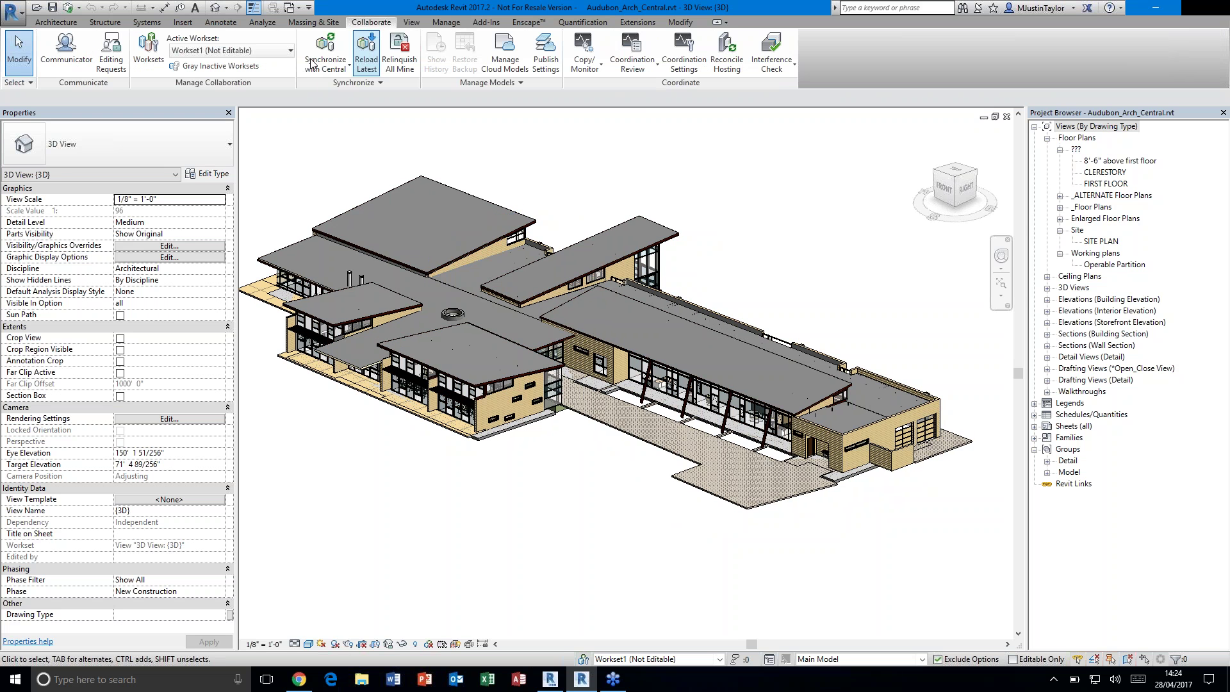
left_click(320, 54)
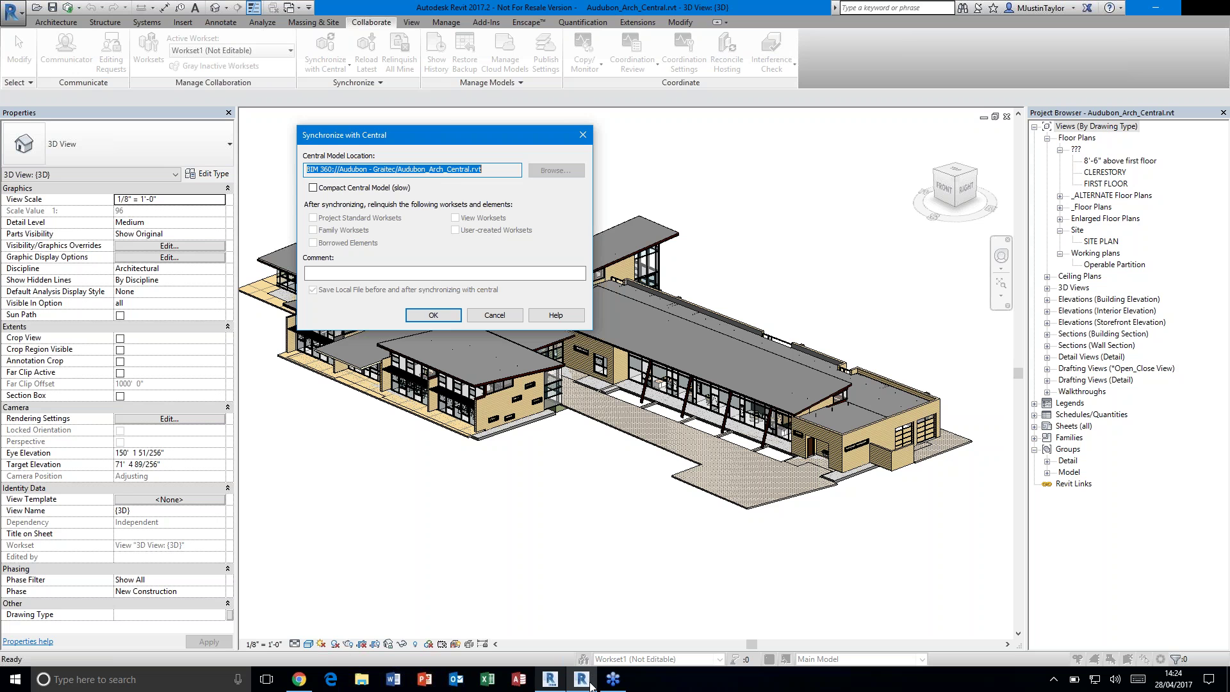
left_click(414, 315)
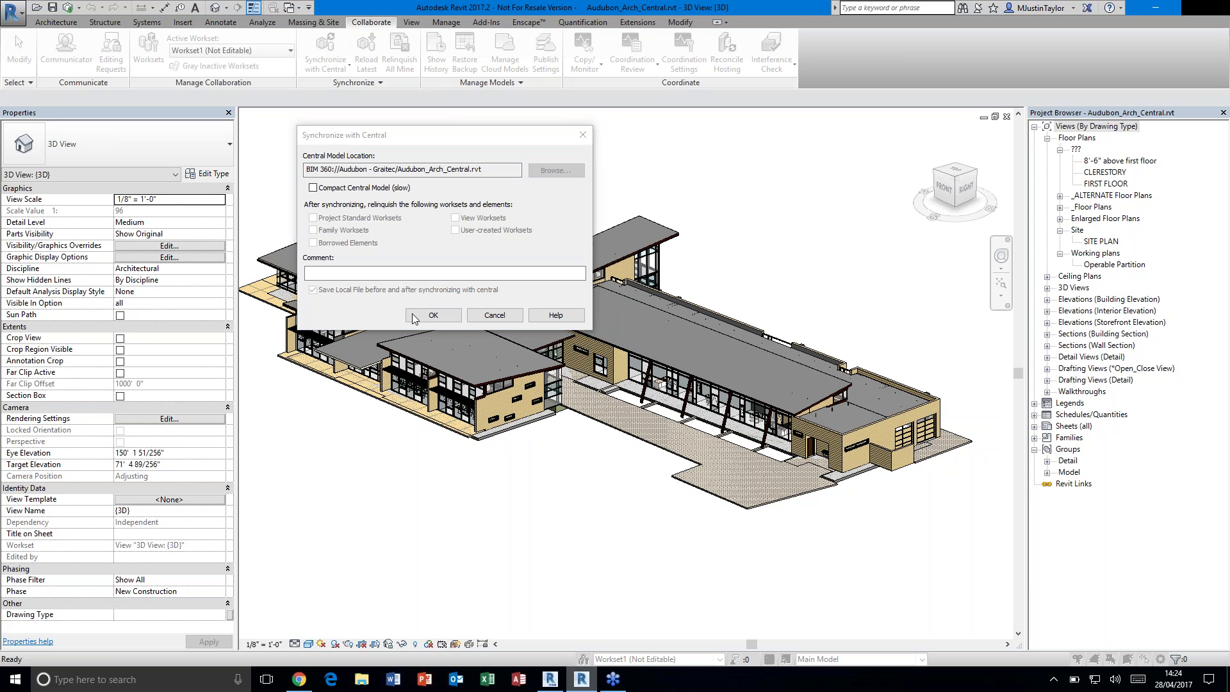
left_click(554, 683)
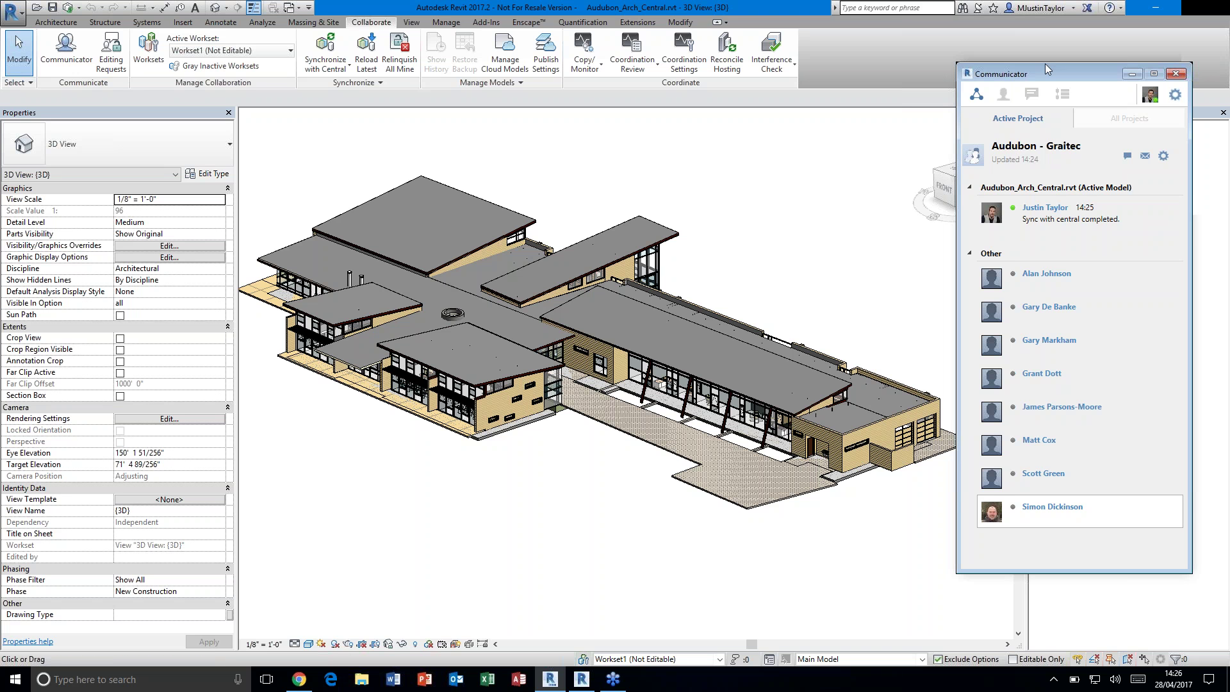
left_click_drag(1045, 65, 1043, 53)
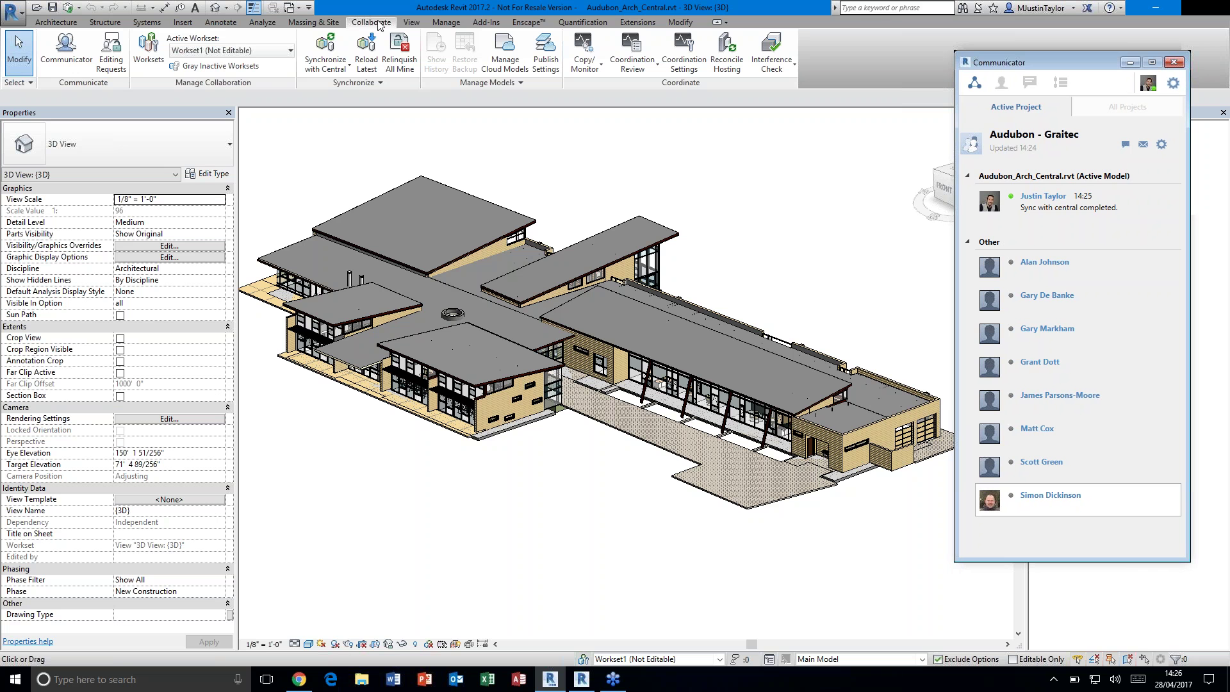
Try linking Audubon_Structure_Central.rvt from the BIM 360 Audubon - Graitec folder, using Auto - Origin to Origin positioning
left_click(184, 23)
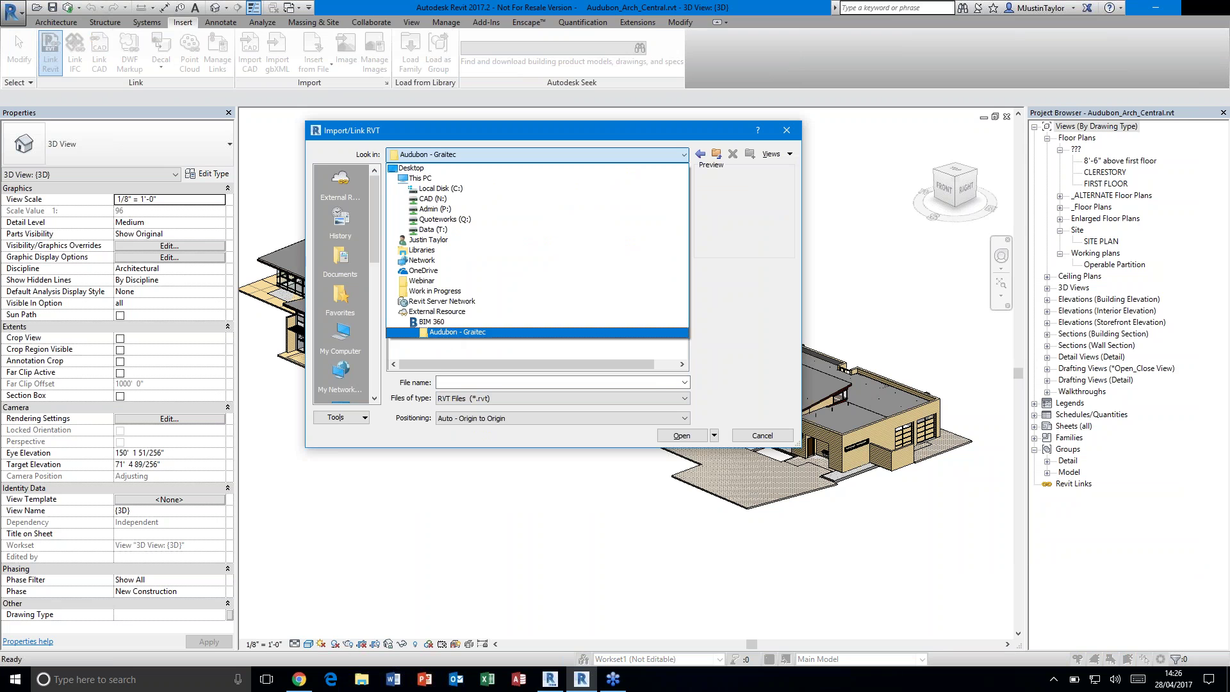
left_click(450, 332)
left_click(436, 187)
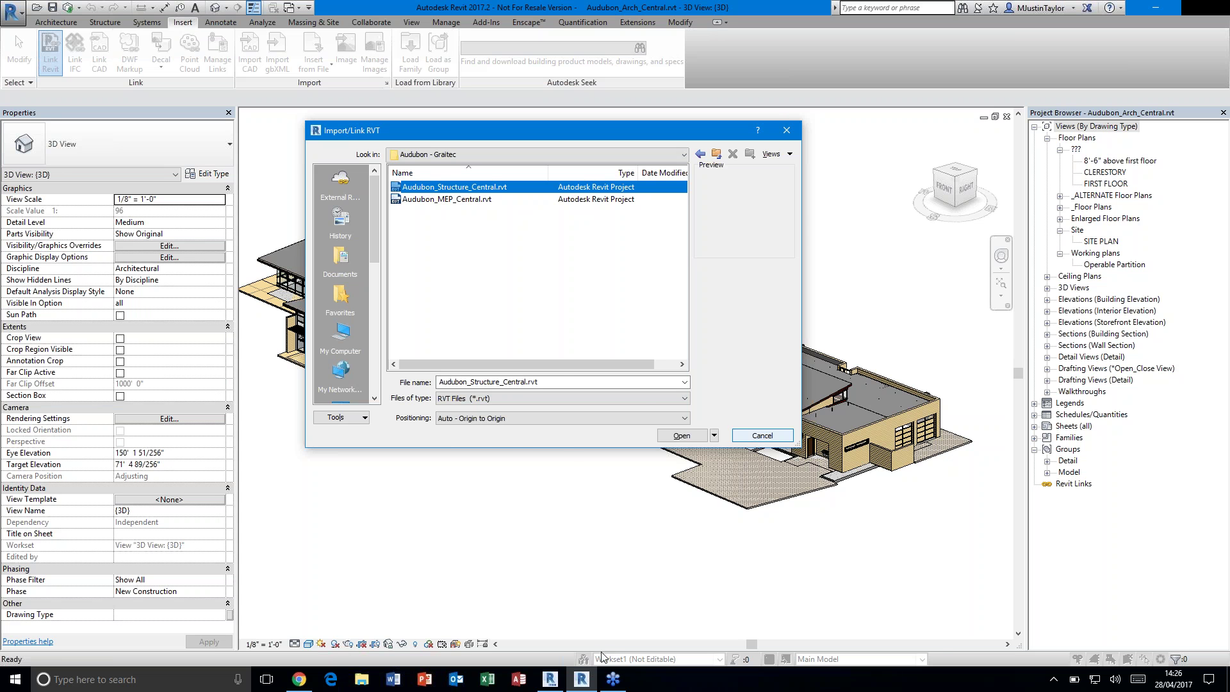
key("Escape")
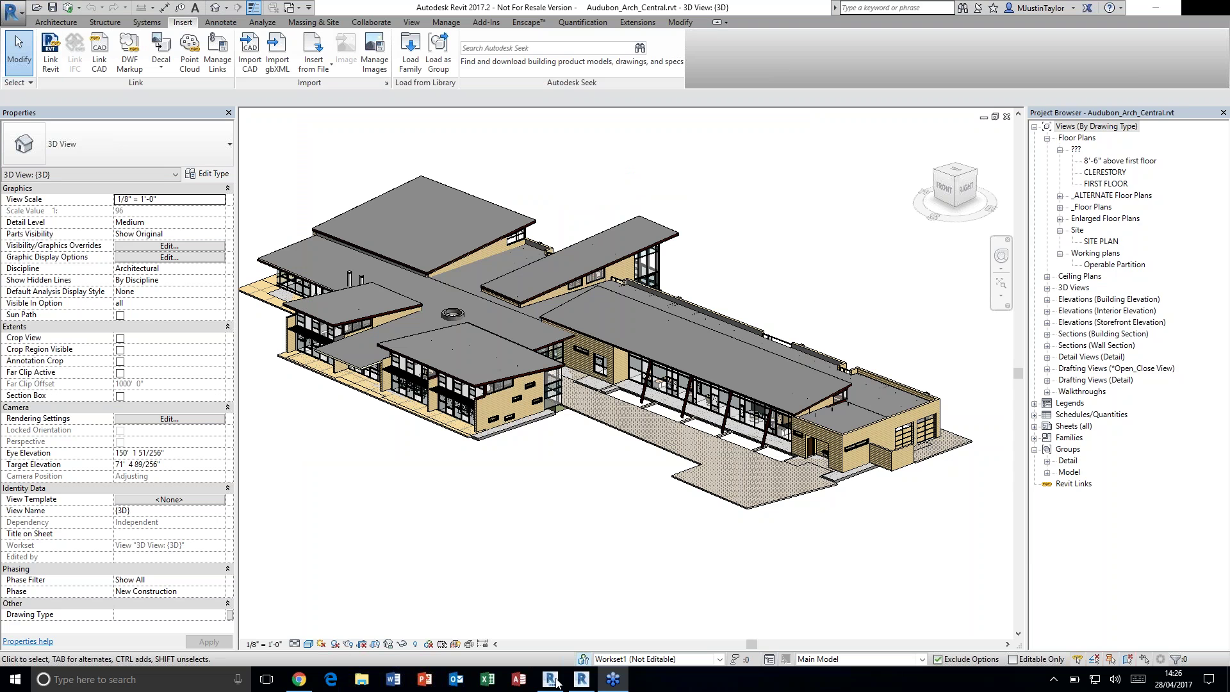
Check Communicator's window and launch settings, the active model's sync history, and the Audubon - Graitec project member list
left_click(555, 681)
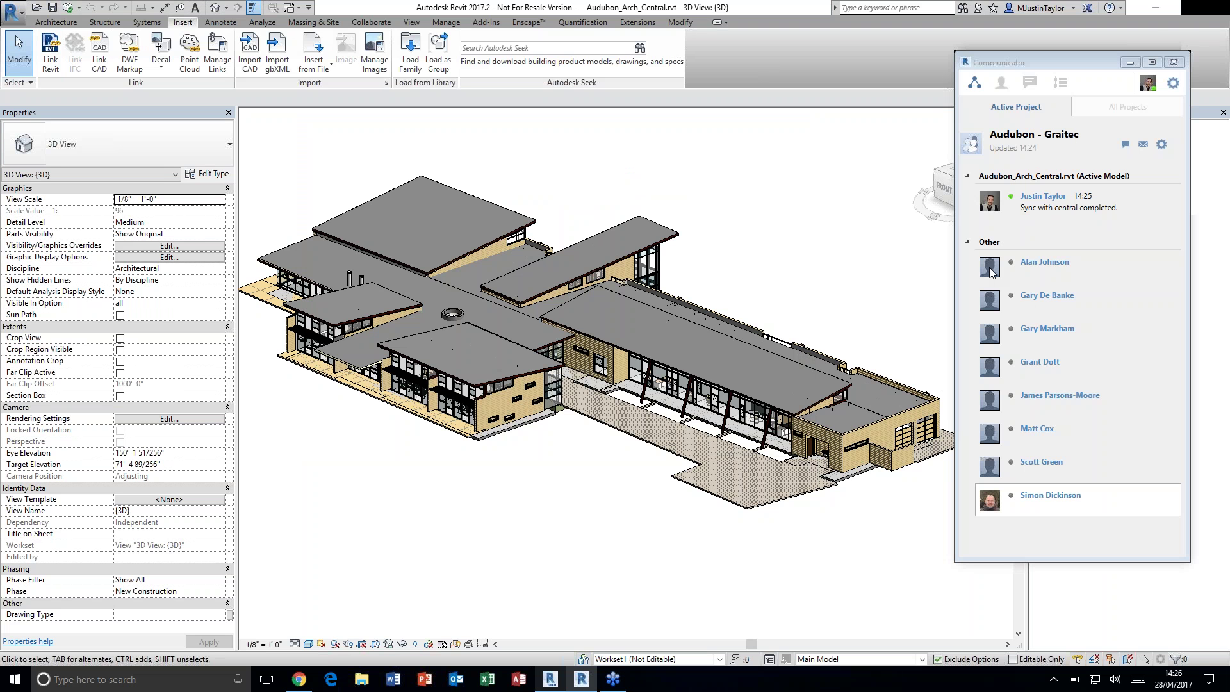
left_click(973, 279)
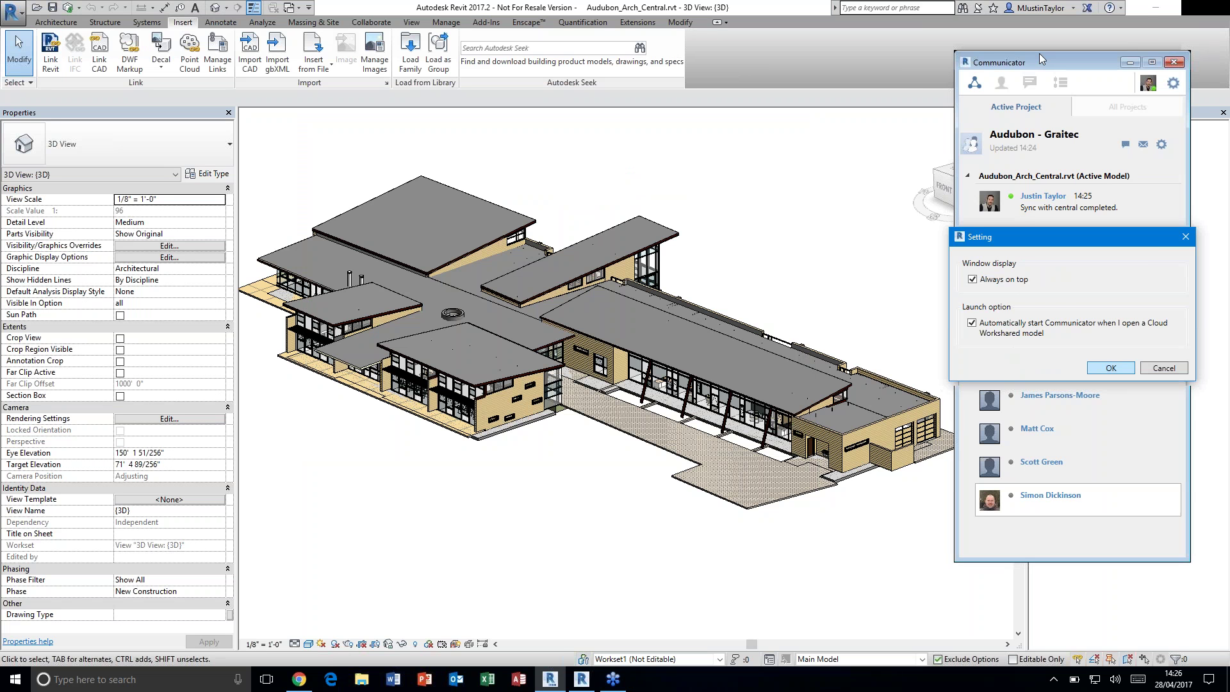
key("Return")
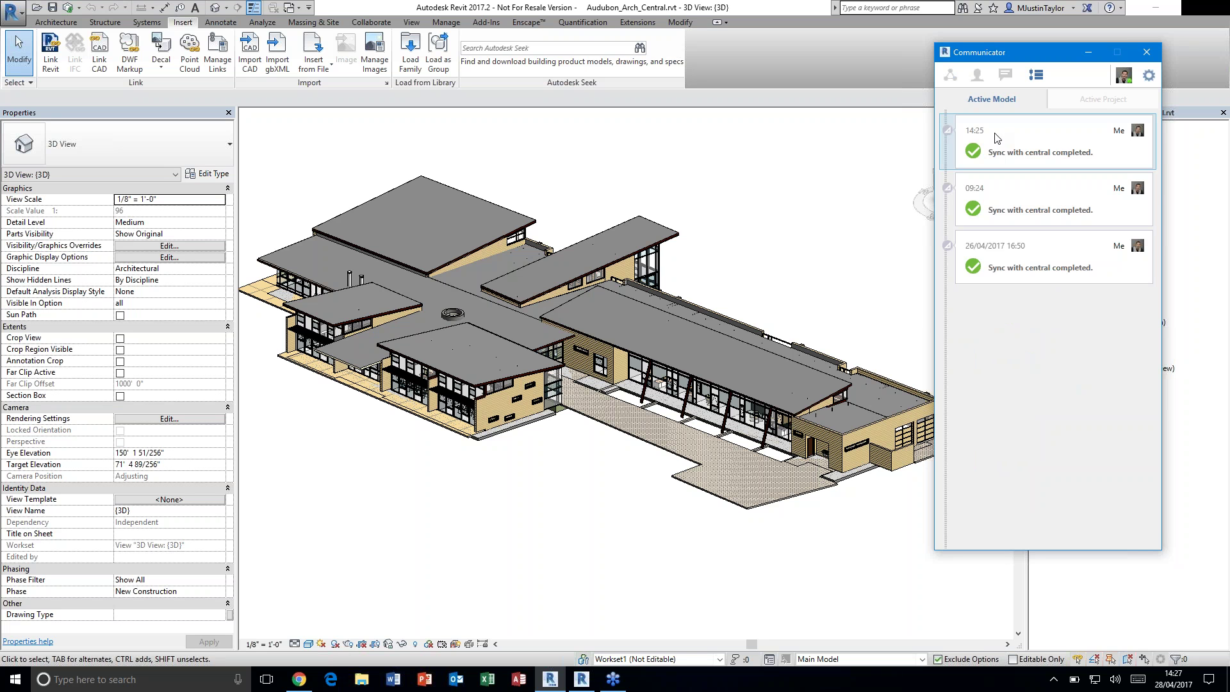
left_click(951, 79)
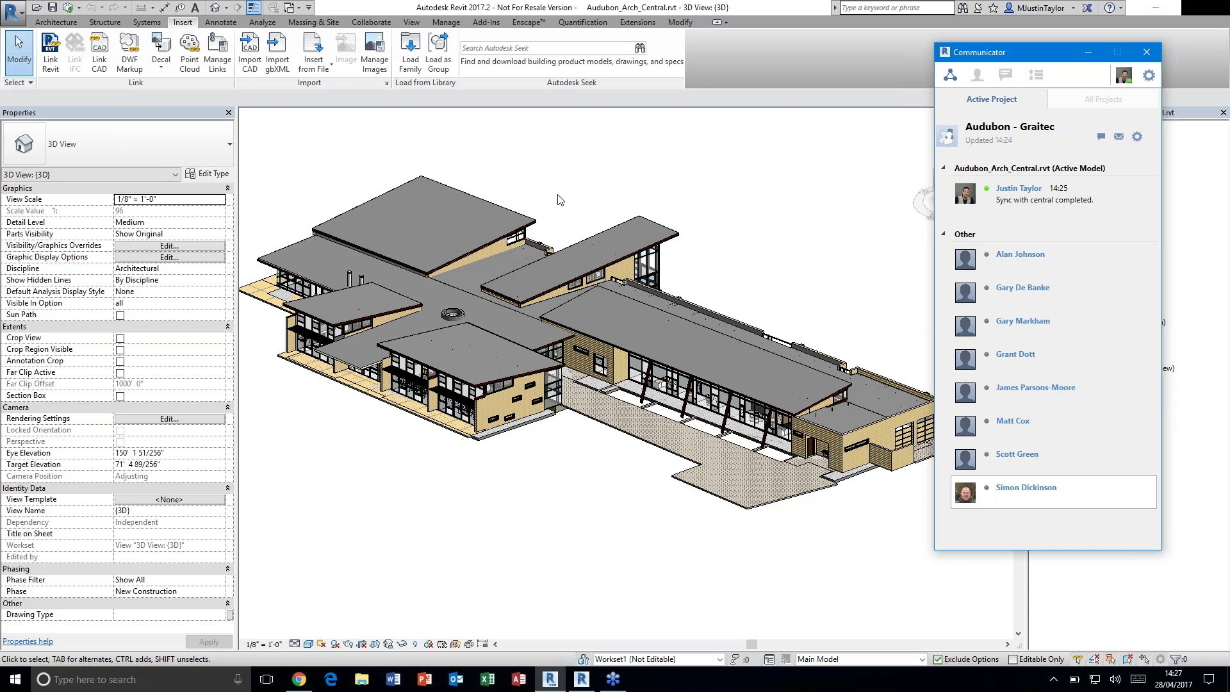
Publish the latest version of Audubon_Arch_Central.rvt from the Audubon - Graitec project's cloud models to the cloud
left_click(373, 22)
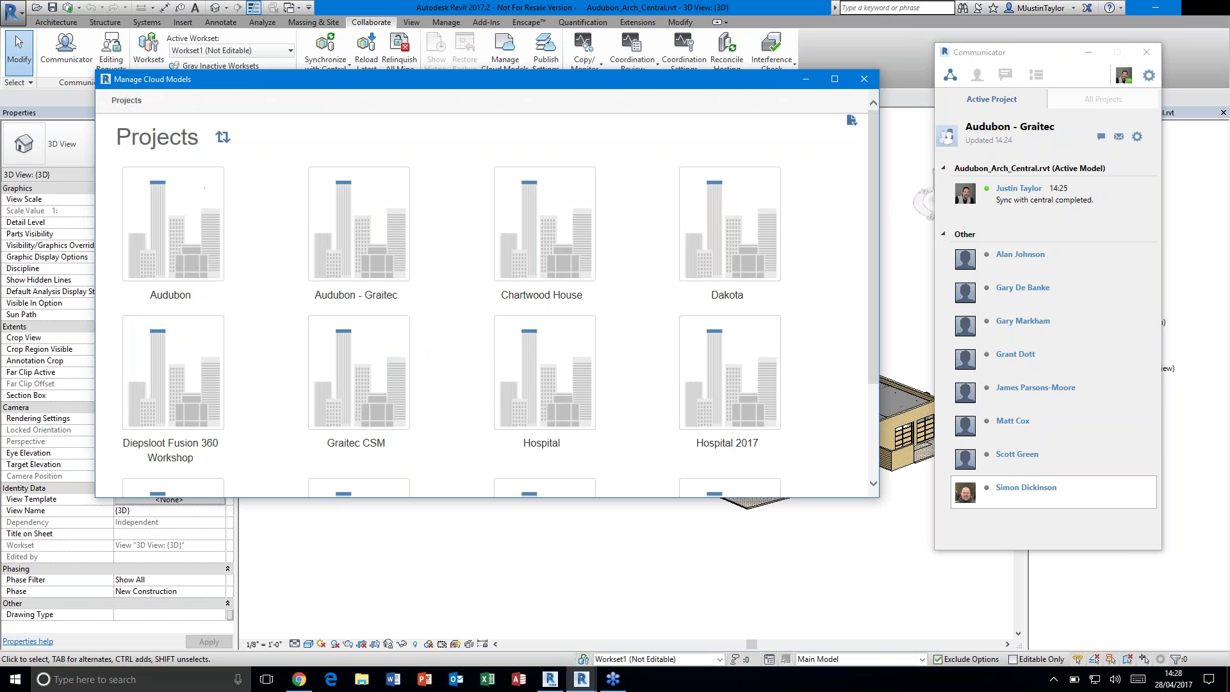
left_click(366, 243)
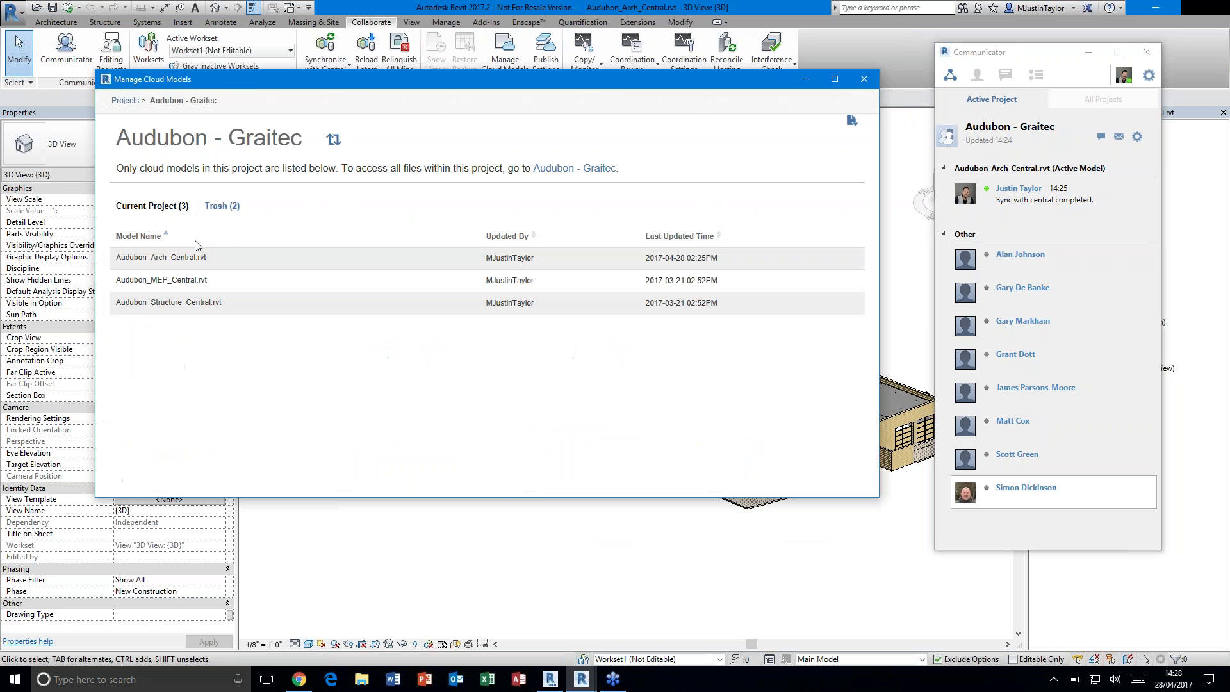
mouse_move(165, 268)
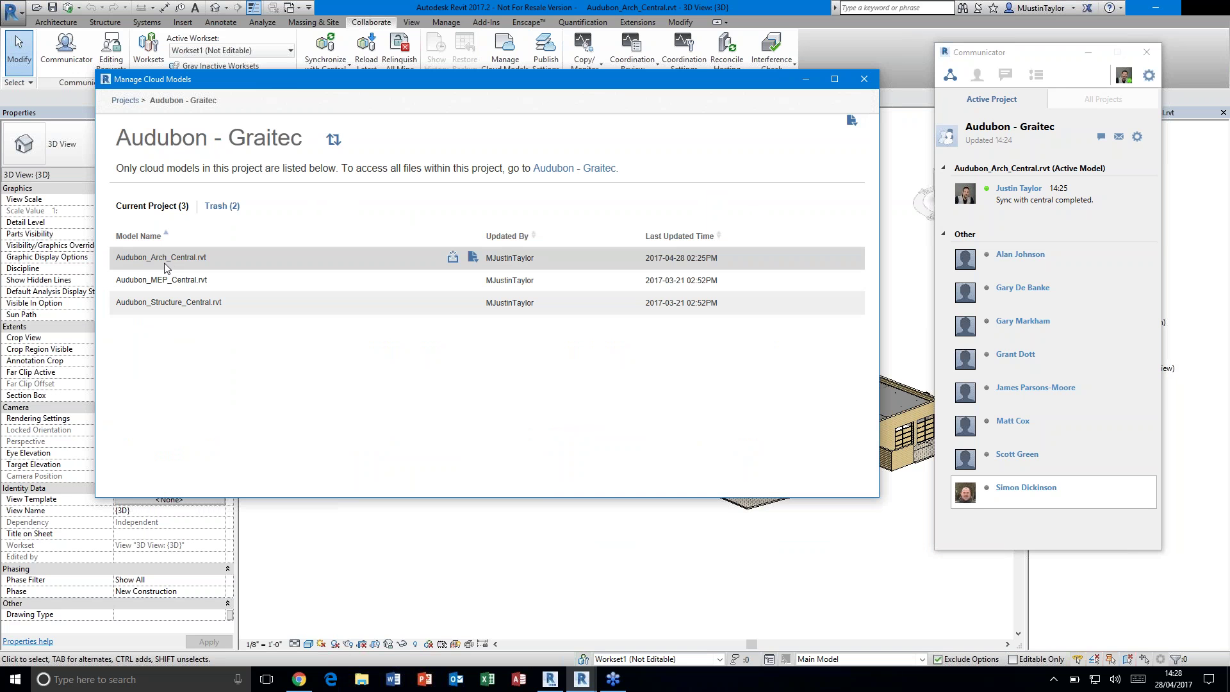
key("ctrl")
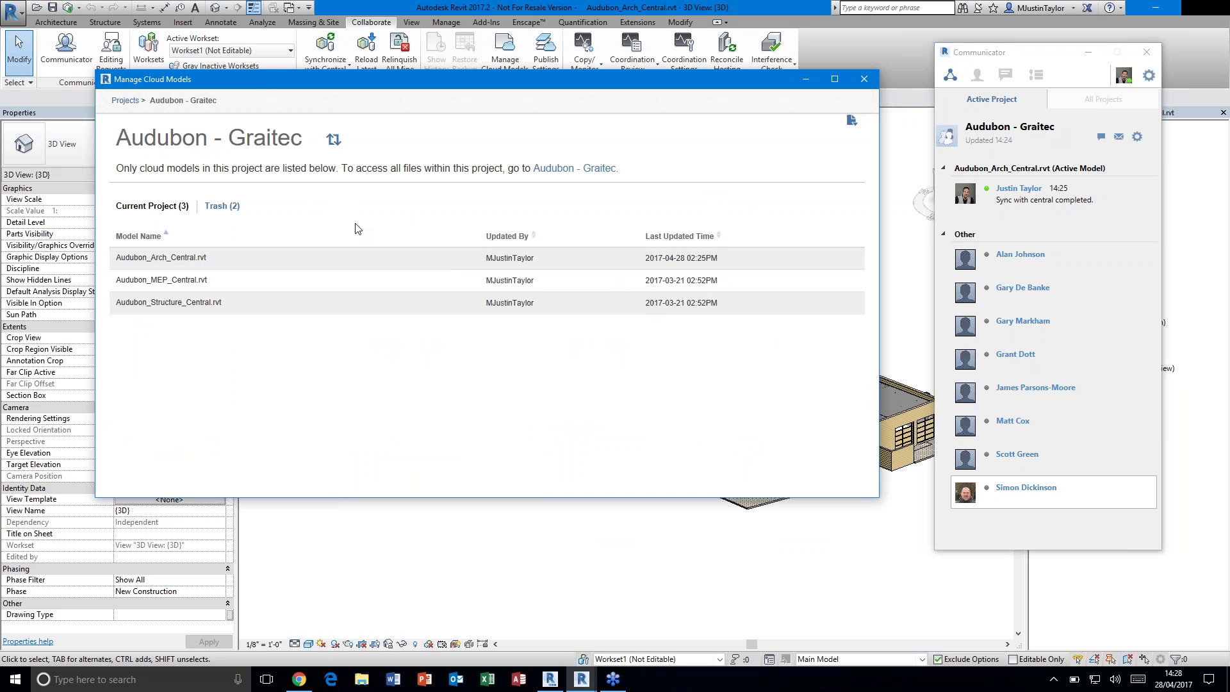
mouse_move(452, 260)
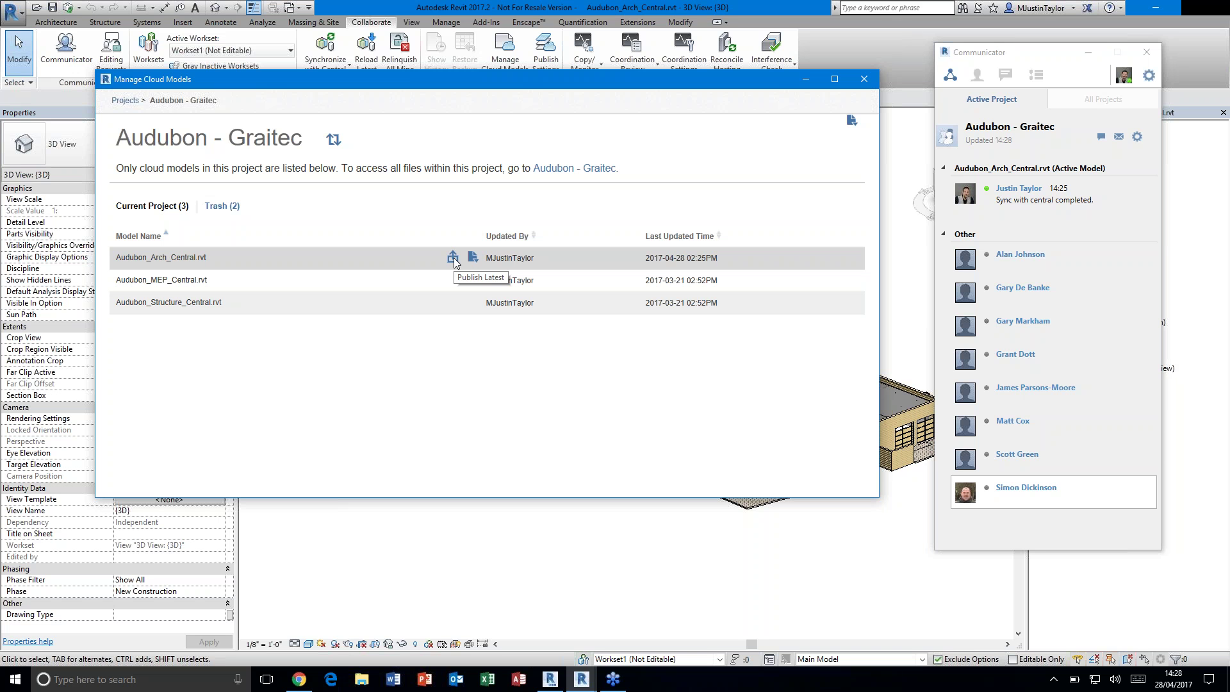
left_click(453, 259)
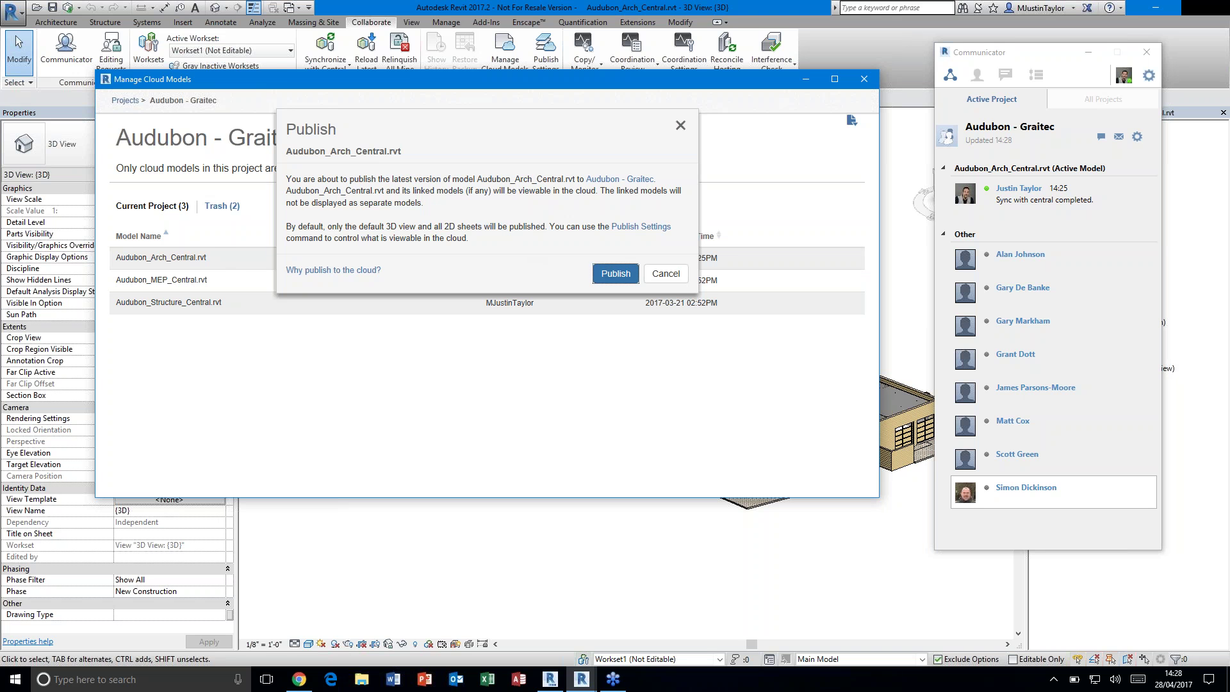
left_click(615, 274)
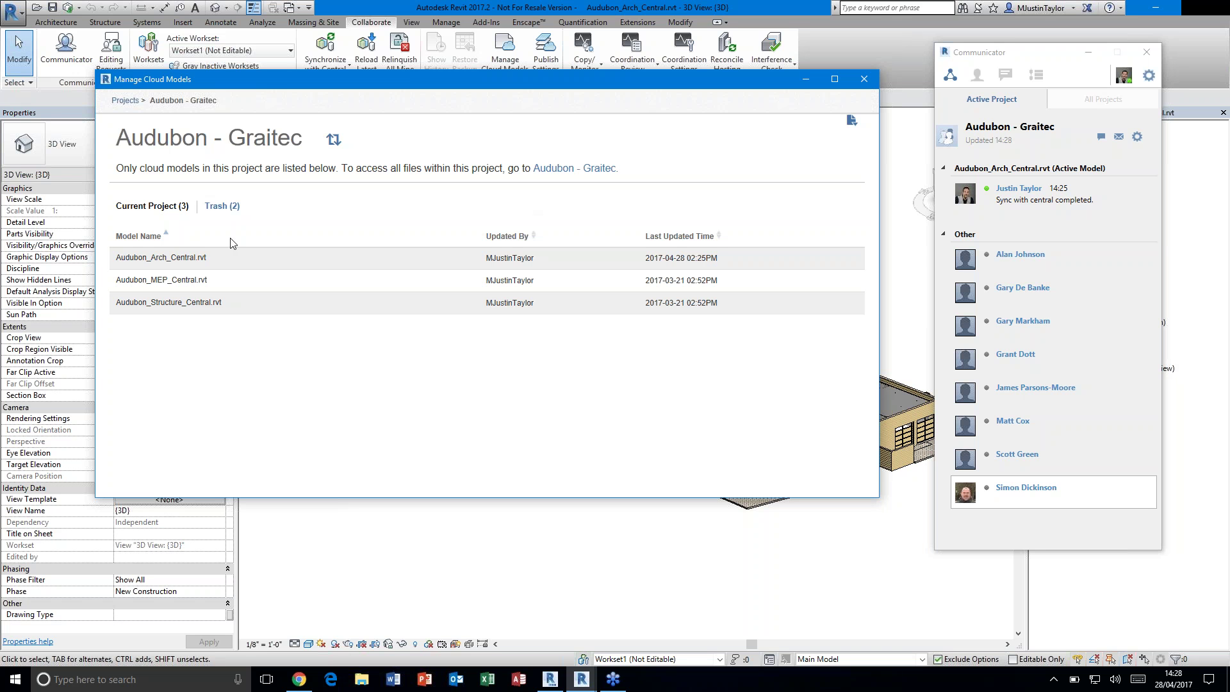
Review the saved versions of Audubon_Arch_Central.rvt and close the cloud model manager
mouse_move(413, 259)
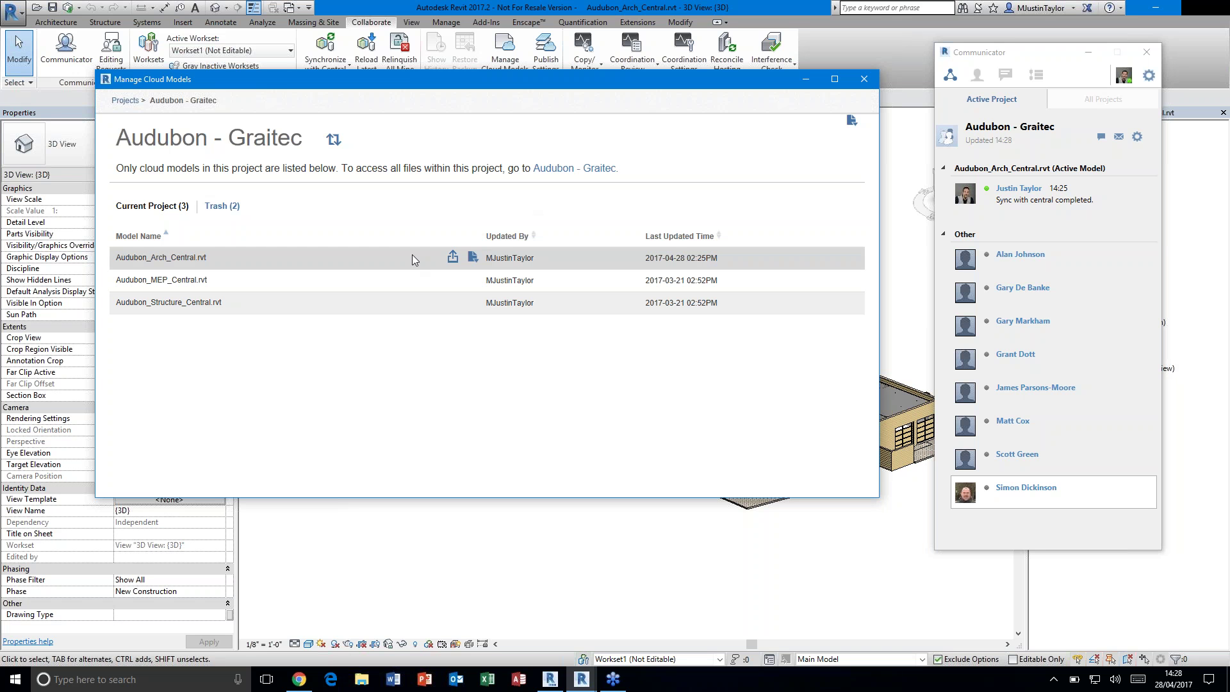
left_click(473, 259)
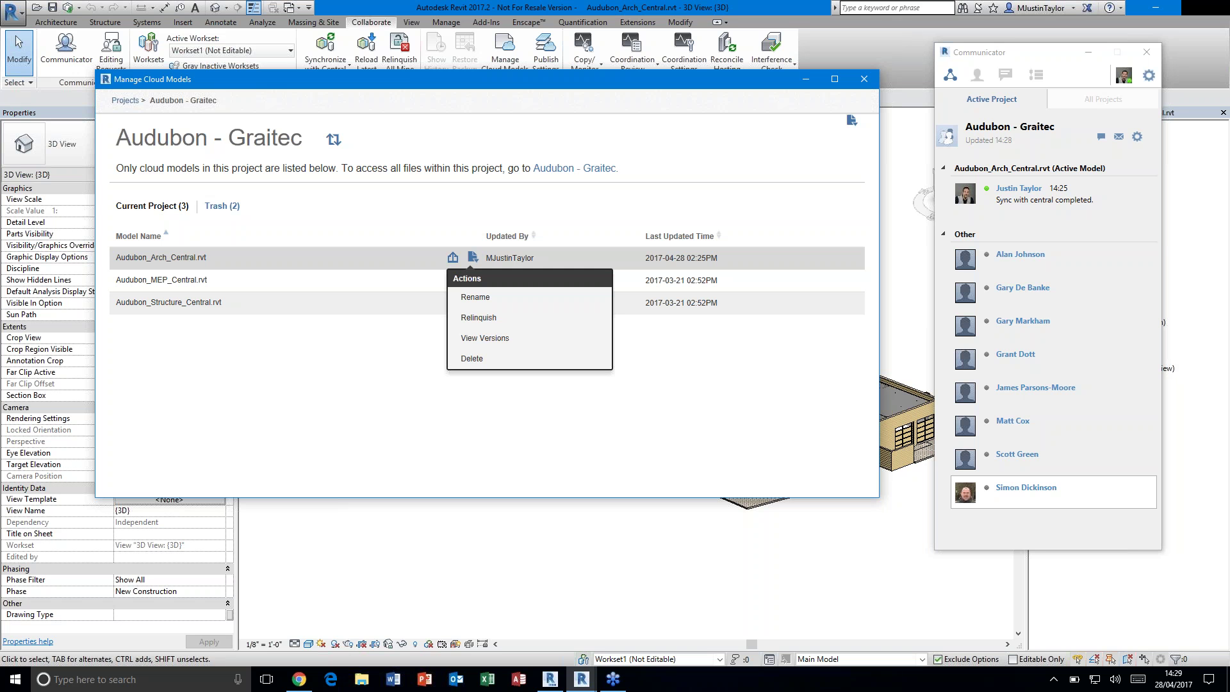
left_click(480, 339)
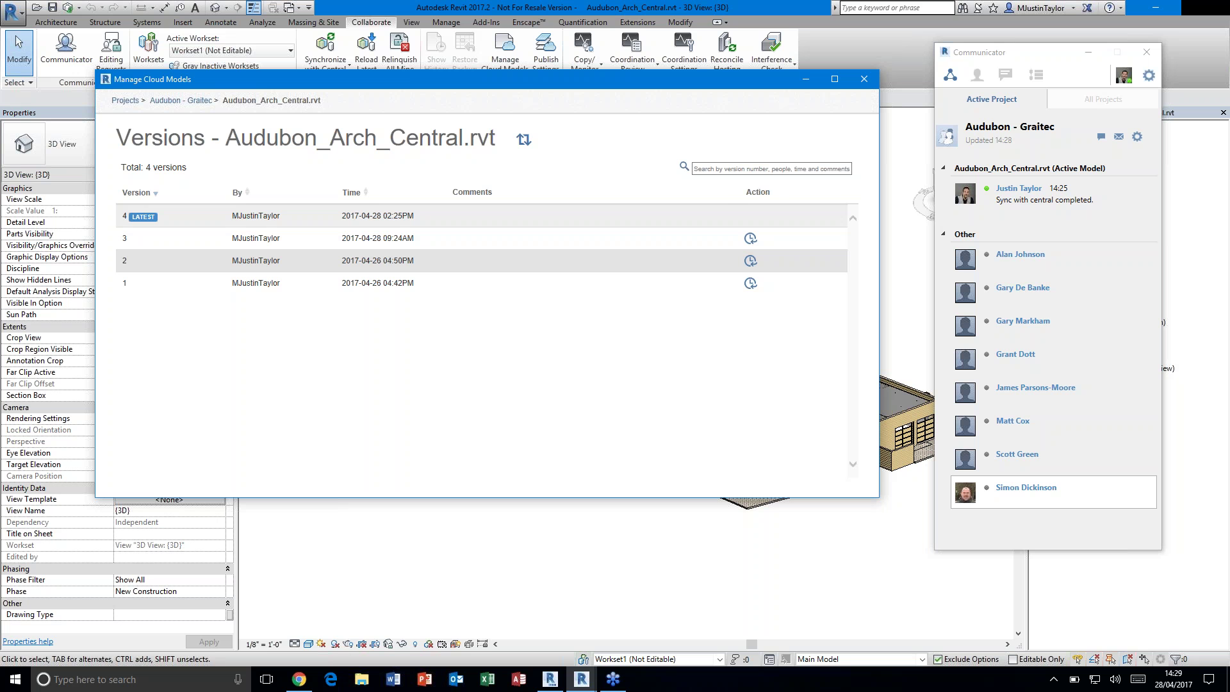
left_click(753, 266)
left_click(864, 81)
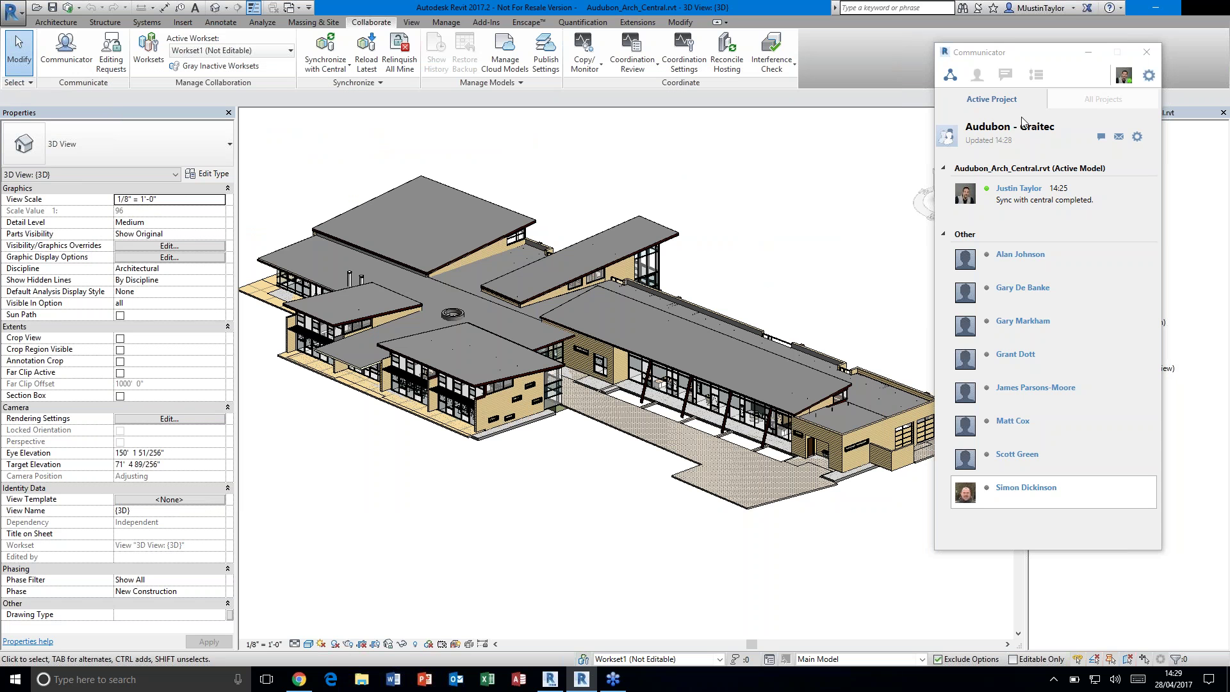
Send a snapshot of the corner garage door to the Audubon - Graitec project chat with the message "change panels to clear glazing"
middle_click_drag(891, 424, 621, 351)
scroll(798, 366, "up", 5)
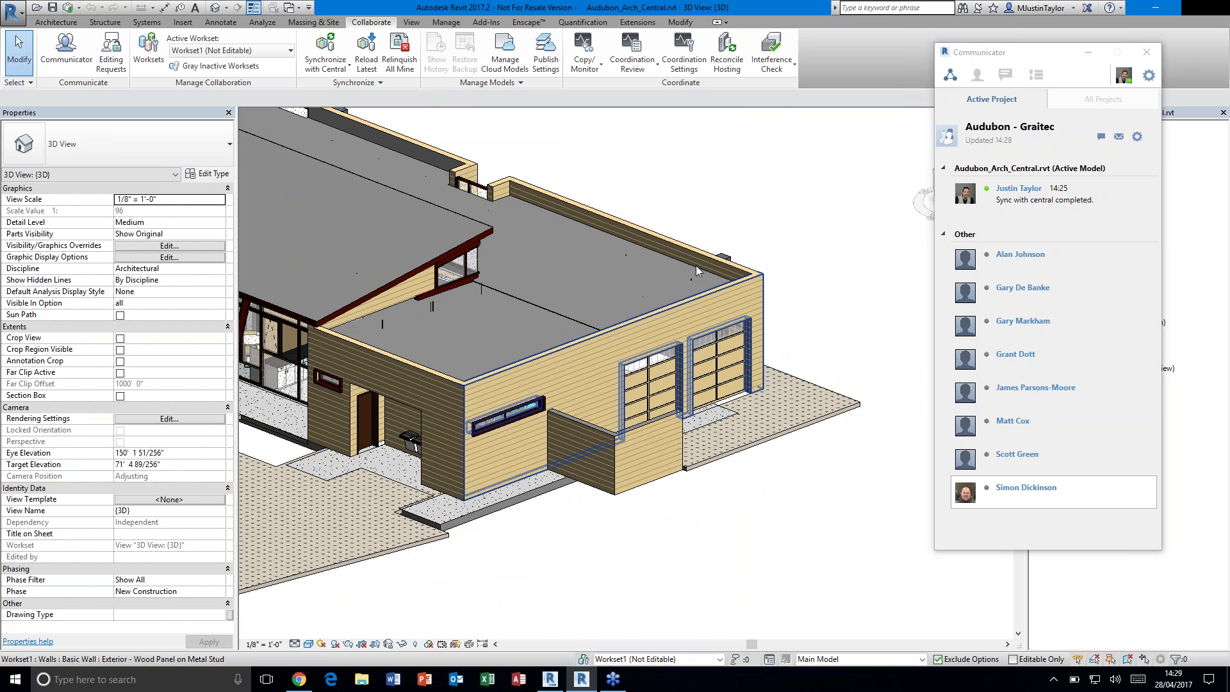
scroll(696, 265, "up", 1)
scroll(696, 265, "up", 2)
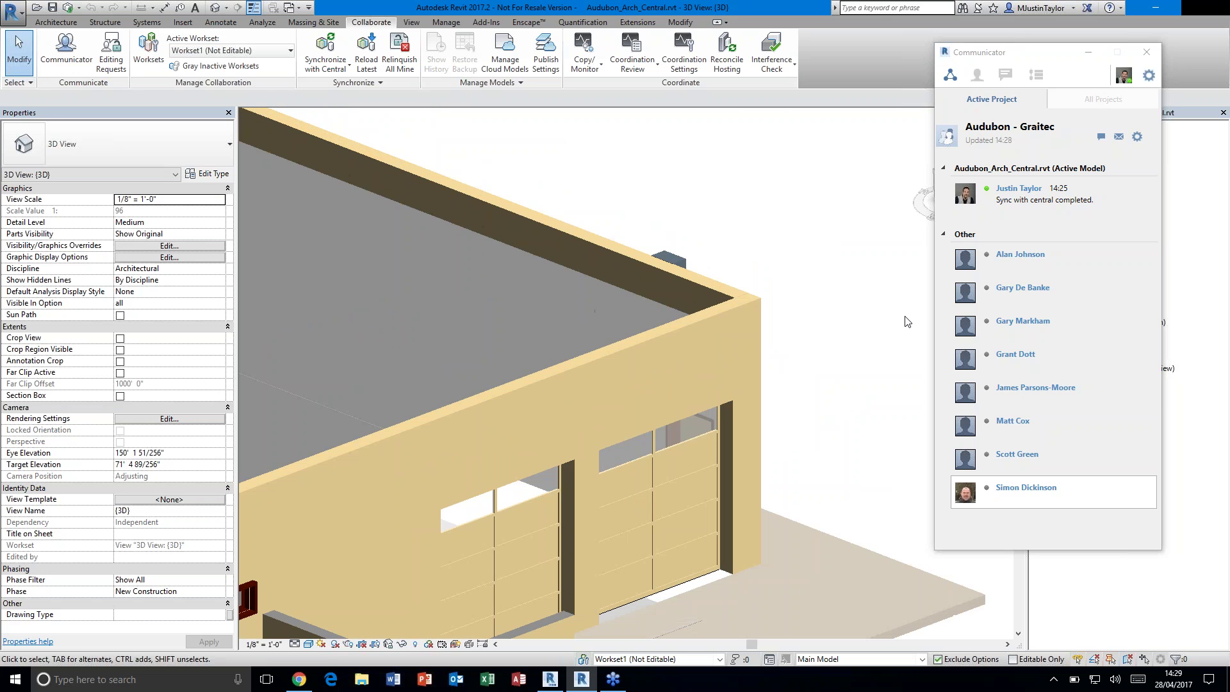
left_click(1100, 139)
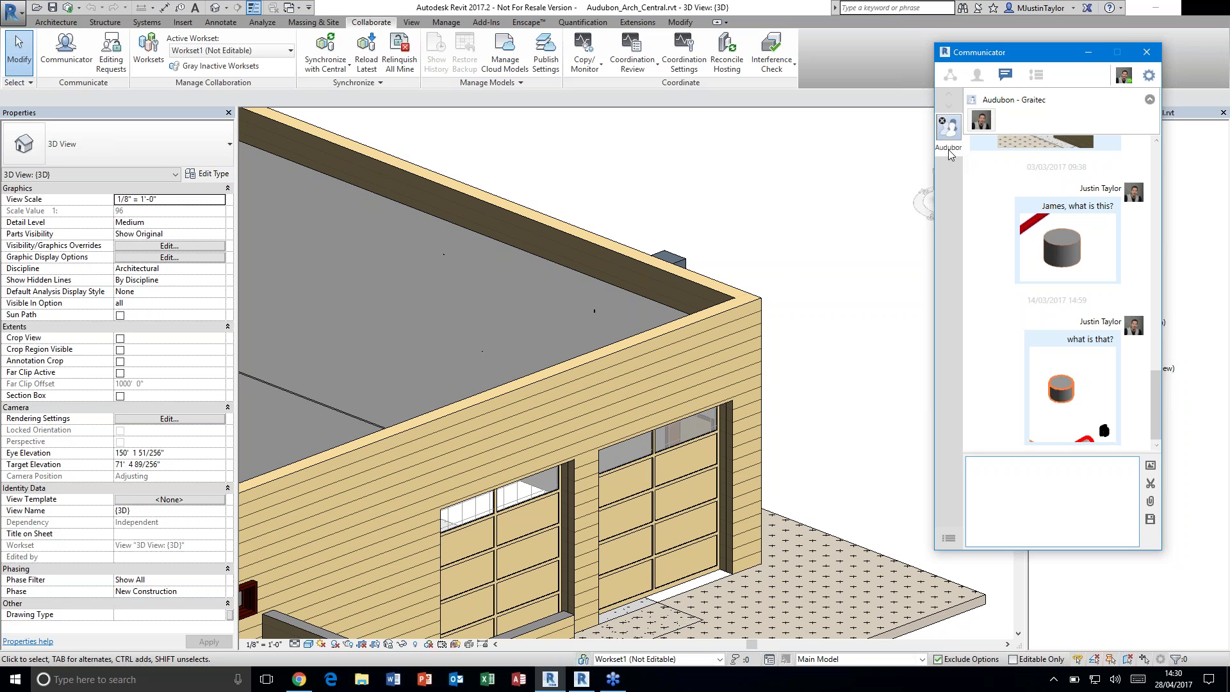
left_click(990, 483)
left_click(1150, 484)
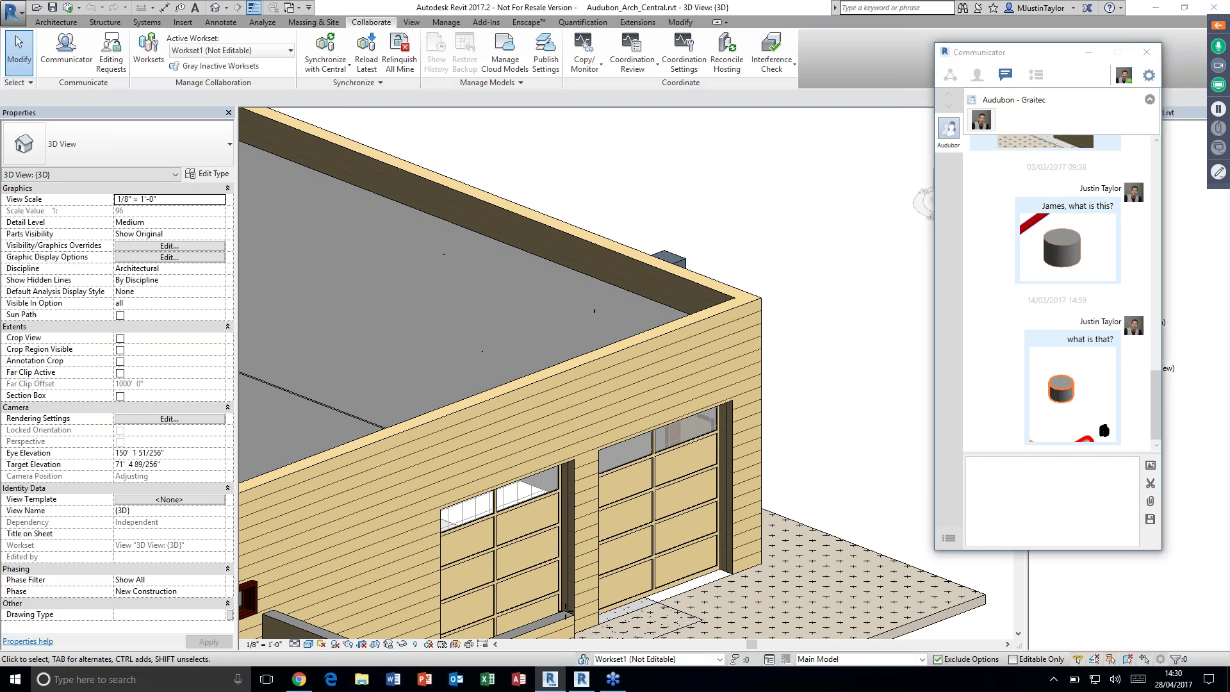
left_click_drag(561, 636, 765, 362)
left_click(736, 649)
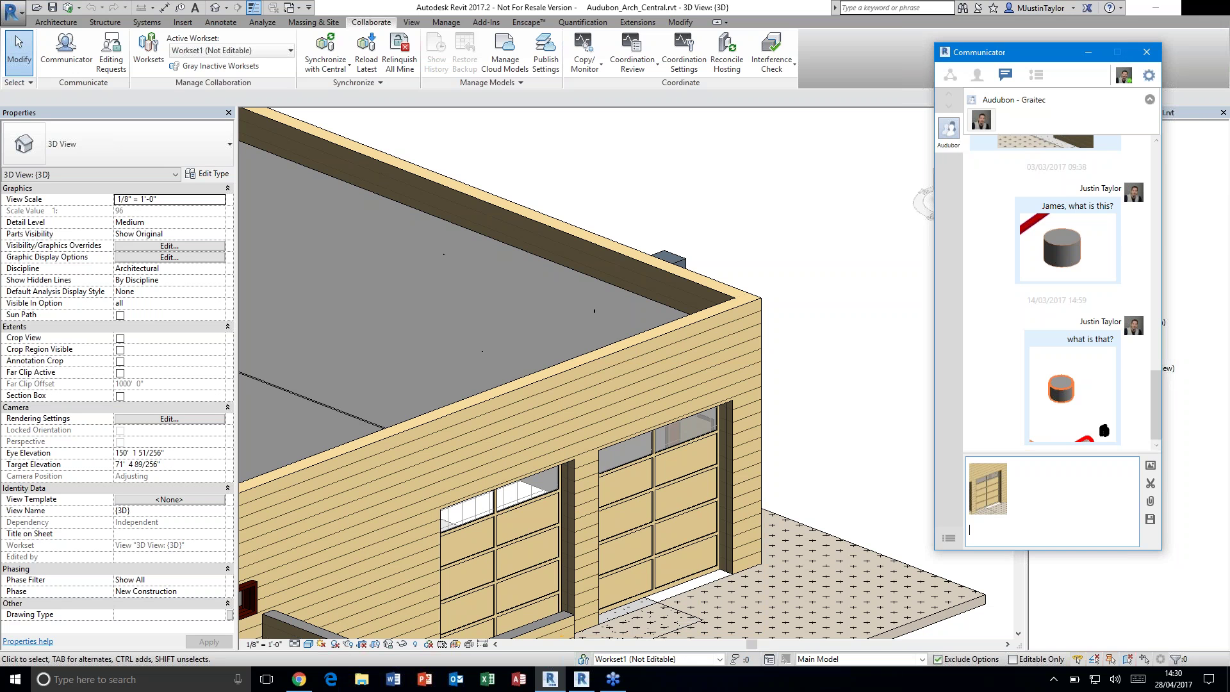
type("change panels to clear glazing")
key("Return")
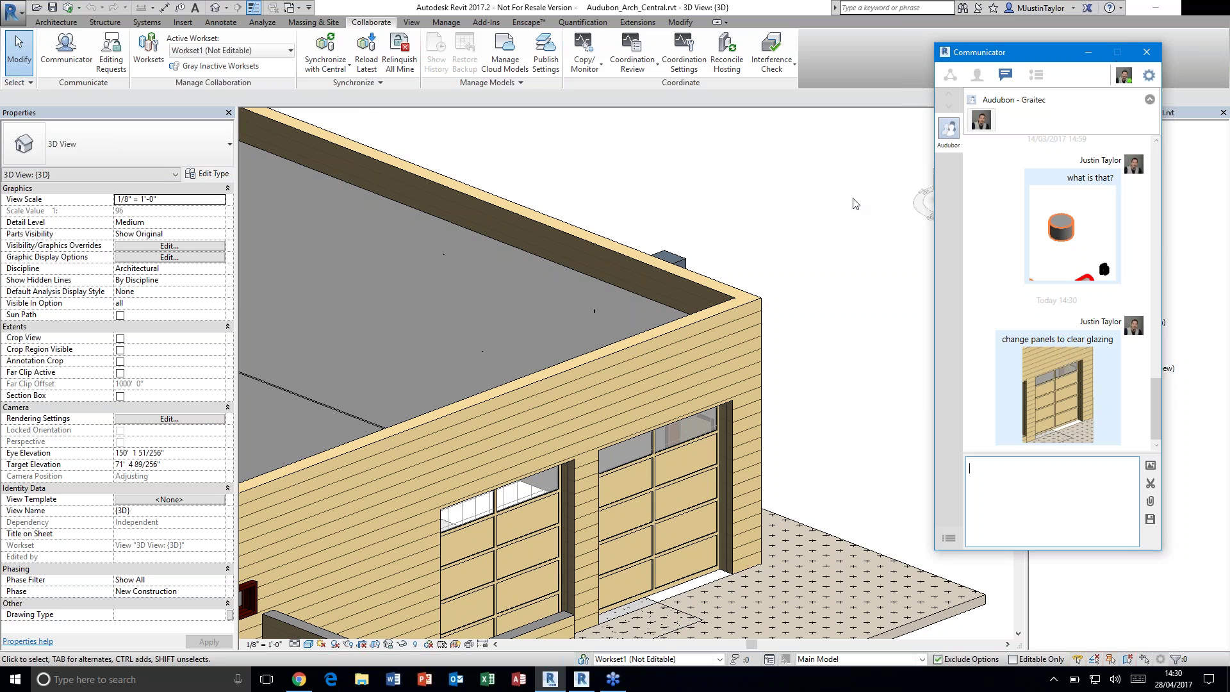
Review the views and sheets included in the BIM360Team-Audubon publish set and close the publish settings without saving
scroll(600, 240, "down", 3)
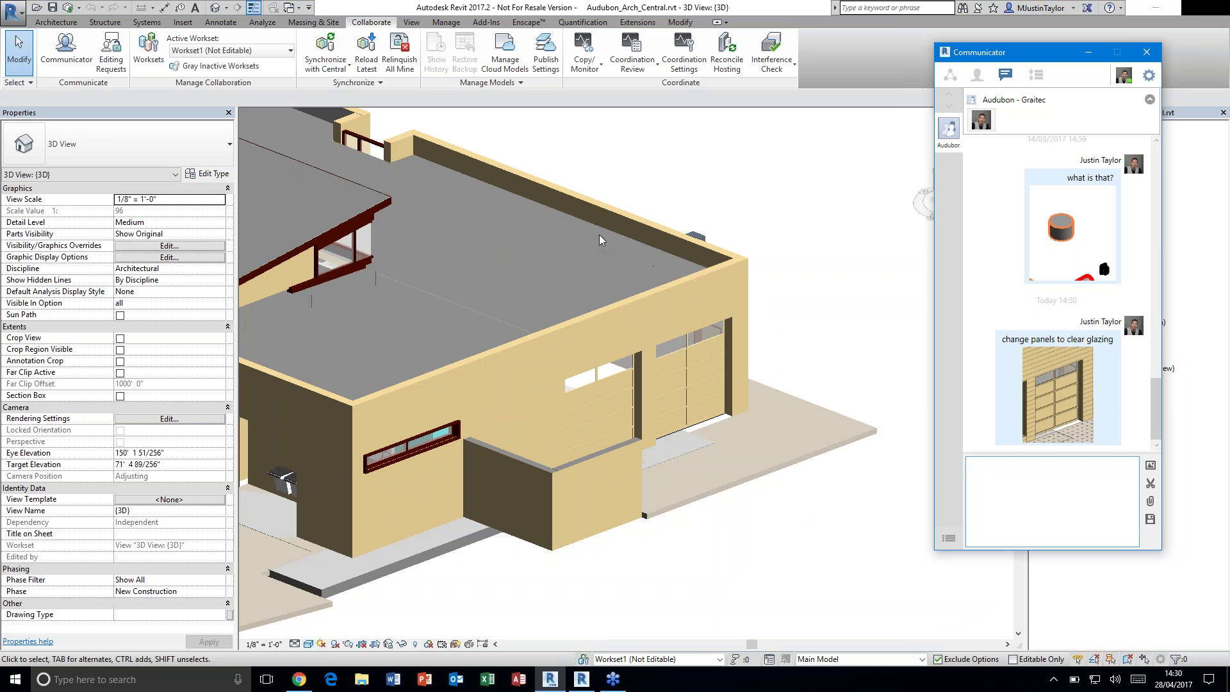
scroll(599, 236, "down", 3)
scroll(616, 195, "up", 1)
middle_click_drag(449, 124, 615, 206)
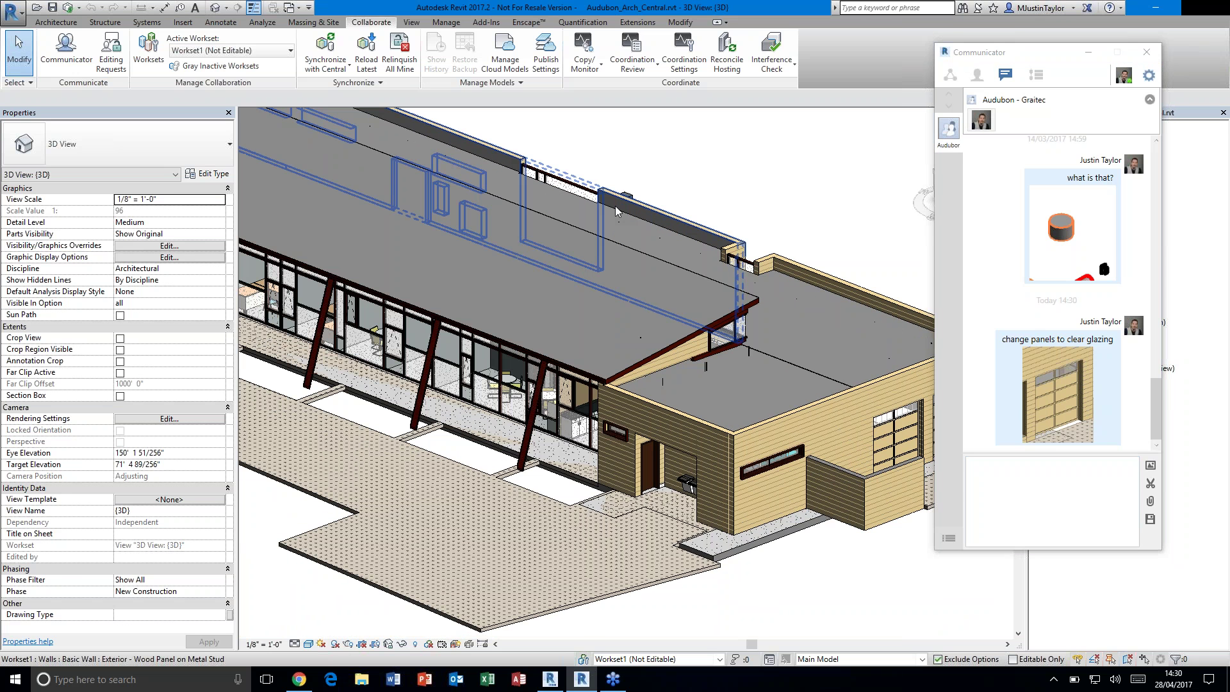
left_click(546, 55)
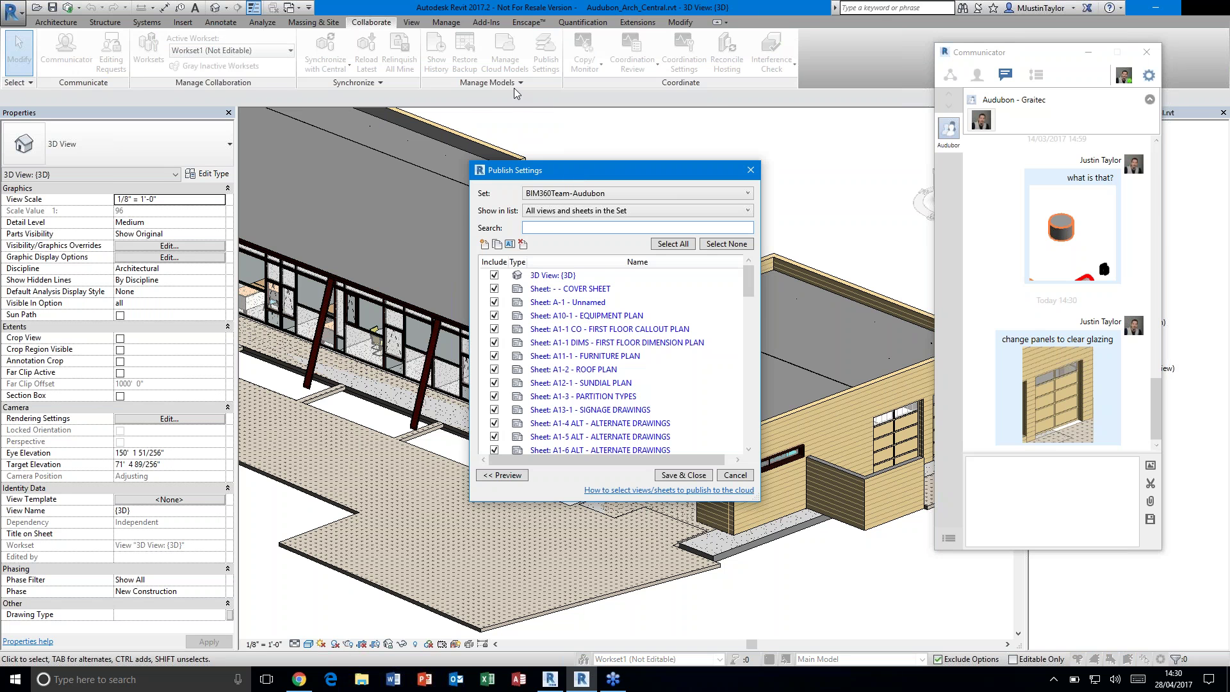
left_click_drag(516, 171, 462, 85)
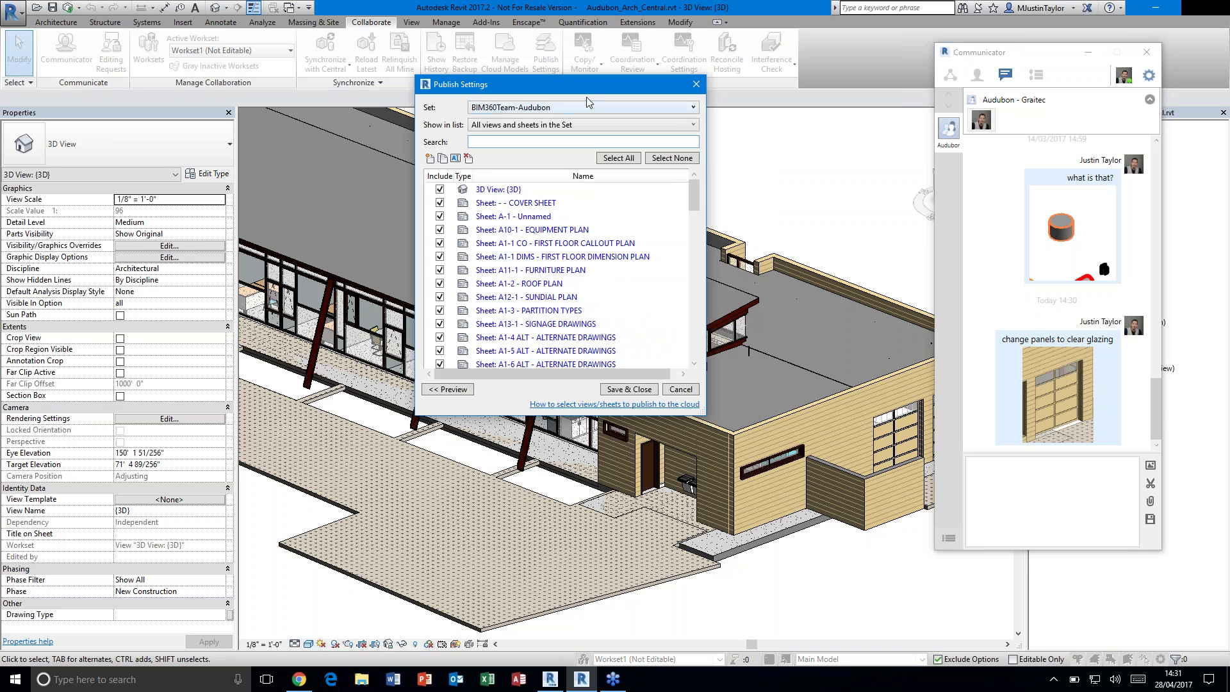
left_click(552, 126)
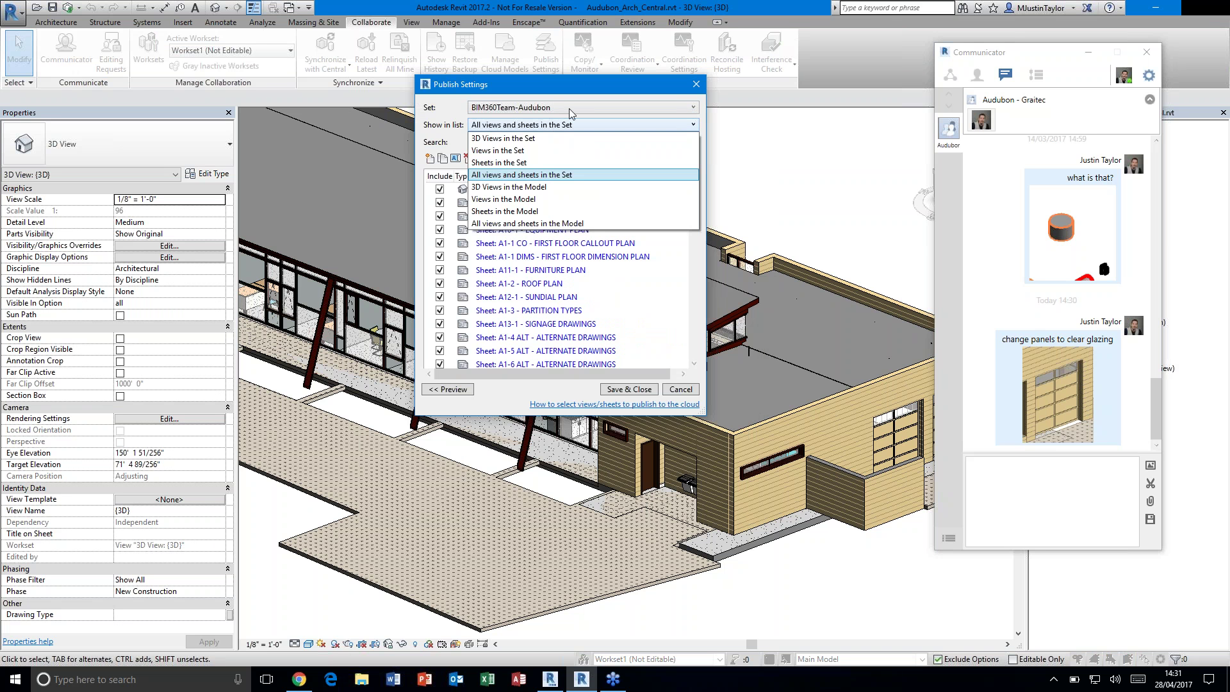
left_click(540, 113)
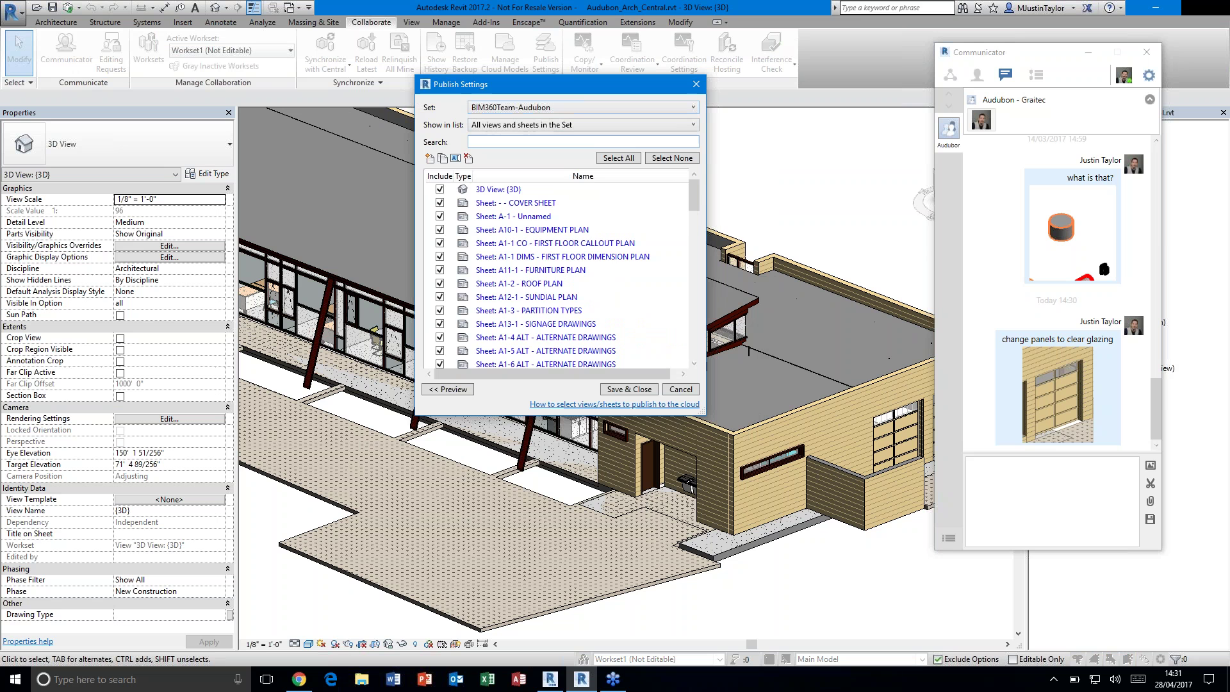
scroll(699, 282, "down", 6)
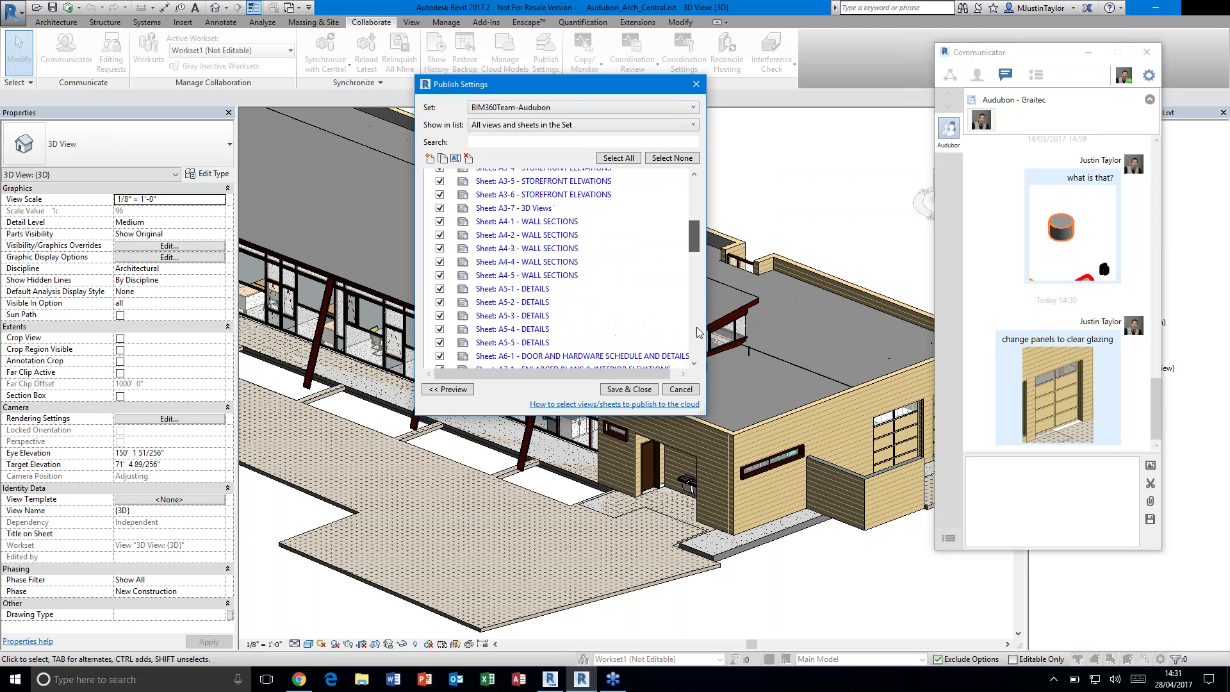
scroll(698, 317, "down", 10)
scroll(495, 197, "up", 16)
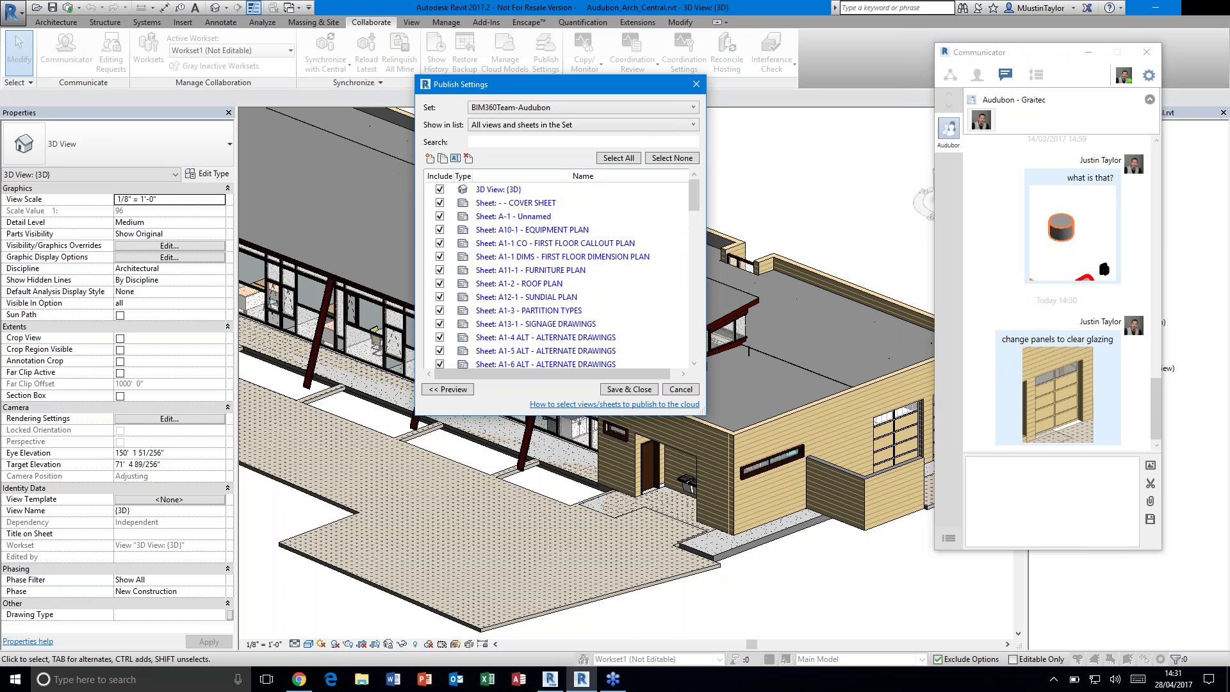
left_click(696, 85)
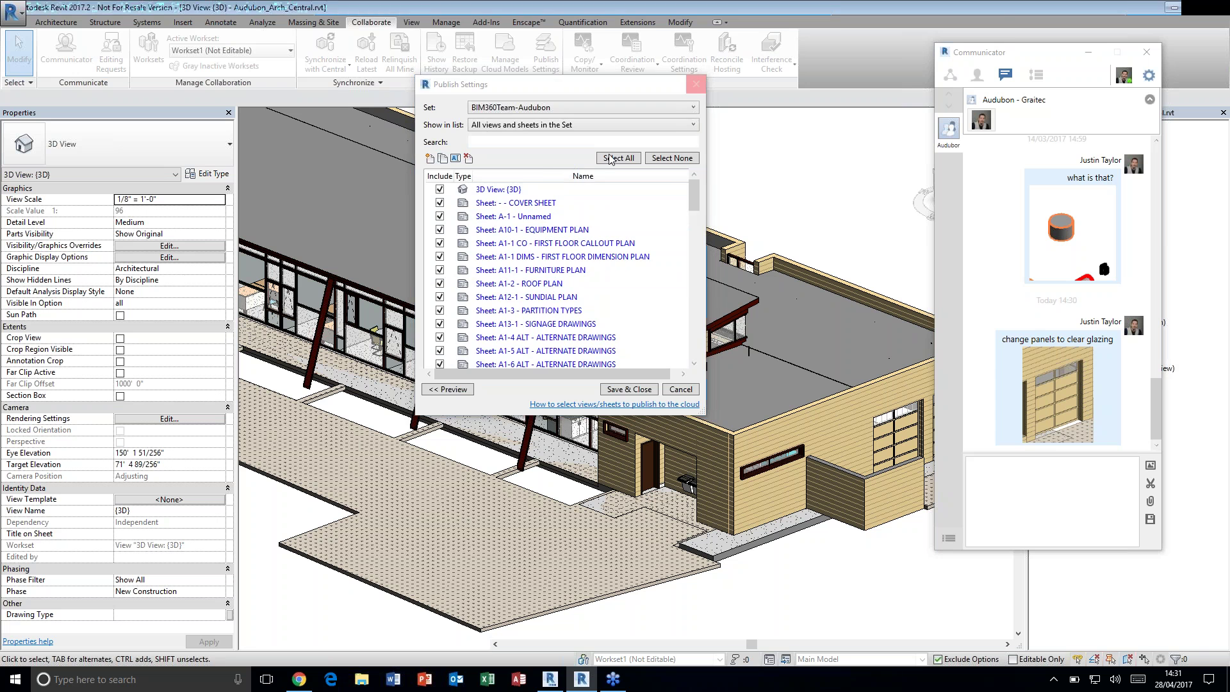
Switch to BIM 360 Team in Chrome and open sheet A1-6 ALT - ALTERNATE DRAWINGS of the published architectural model
left_click(299, 678)
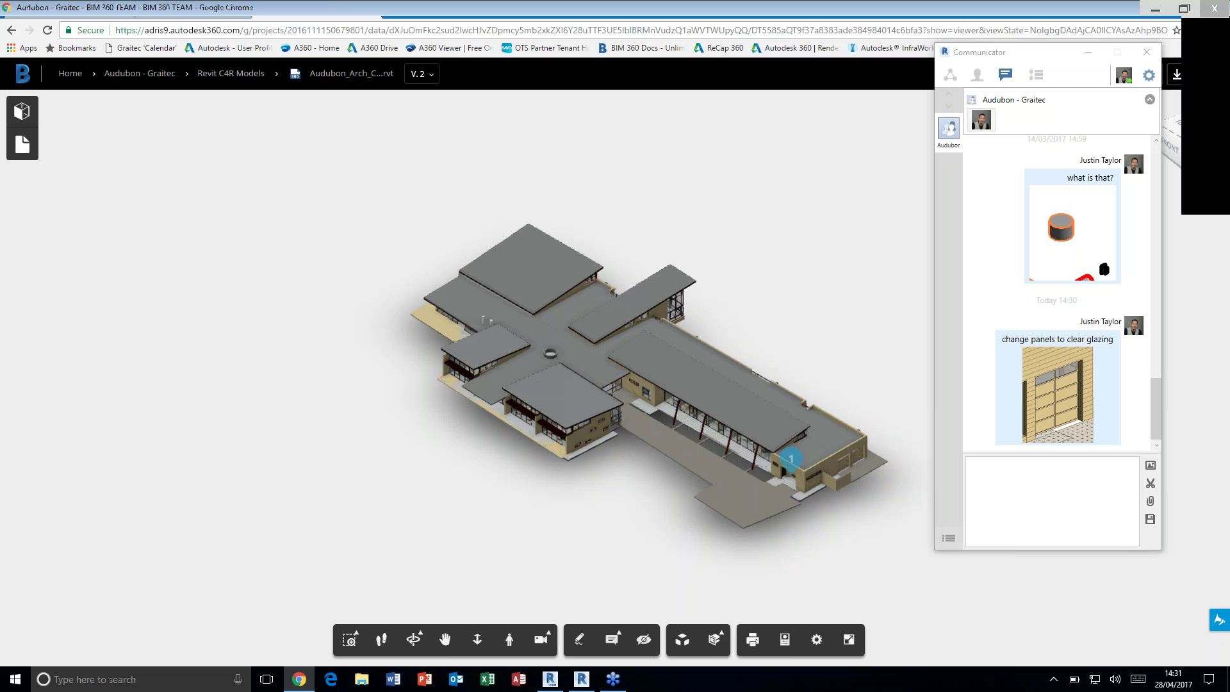
left_click(70, 151)
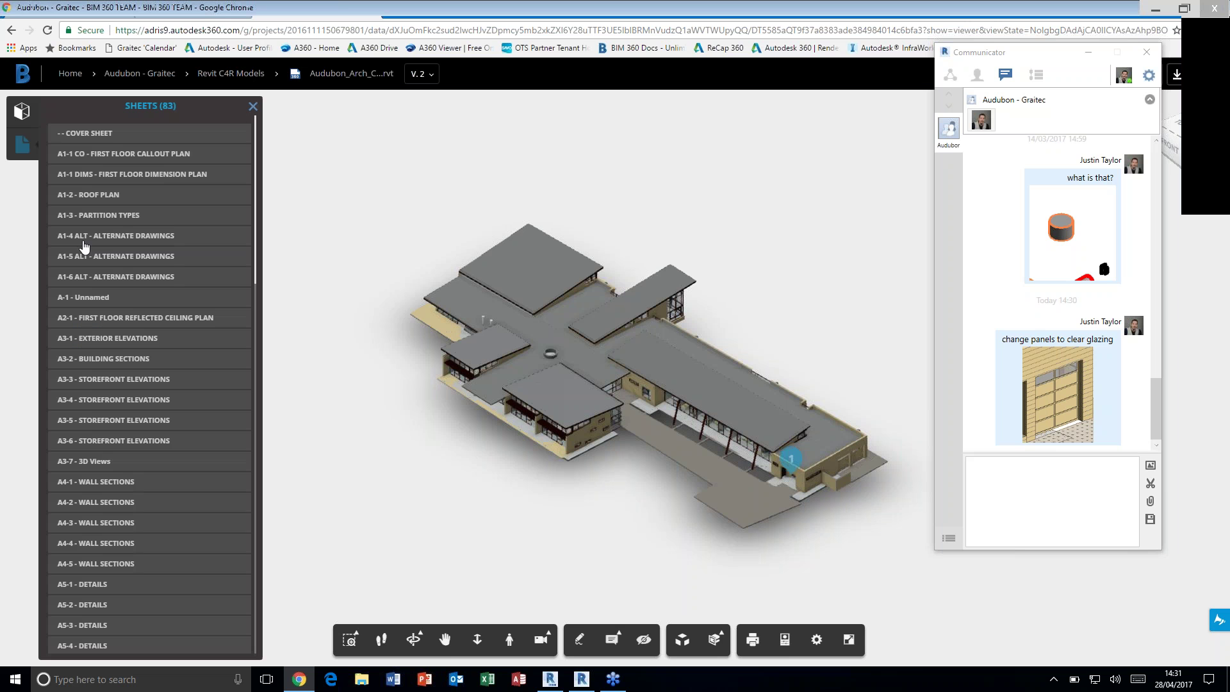
left_click(89, 280)
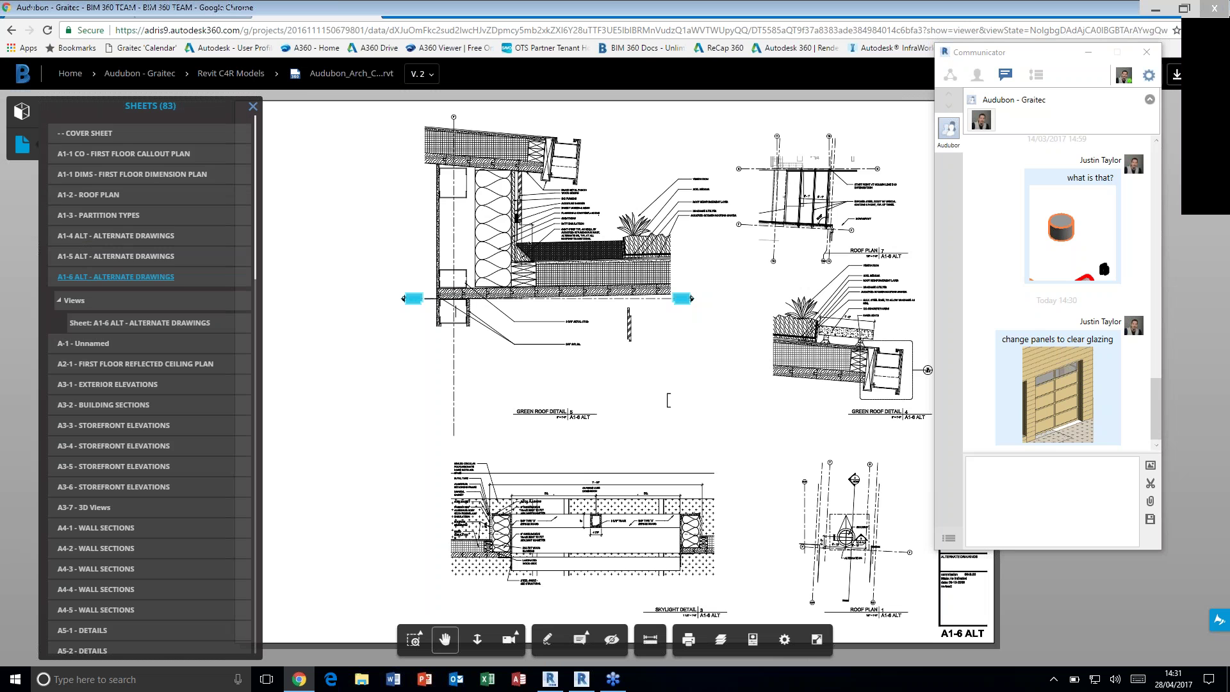
Examine the green roof detail and its material notes on the sheet up close, closing the Communicator window that covers it
scroll(575, 312, "up", 5)
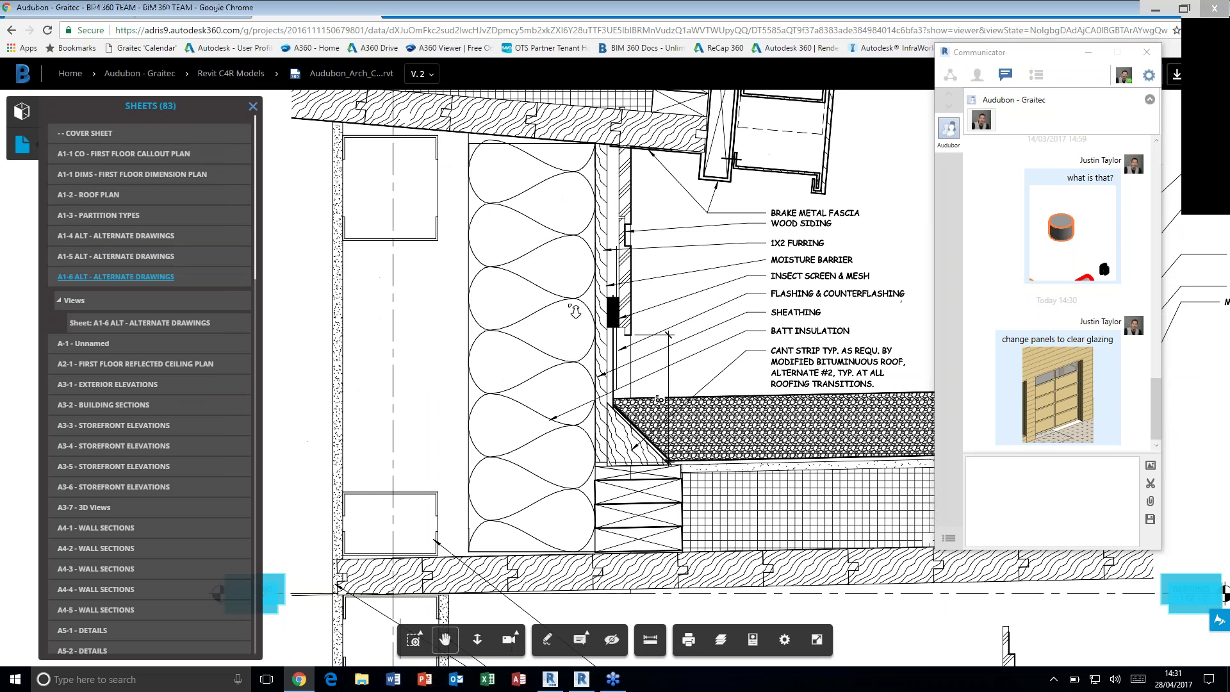
scroll(575, 312, "up", 4)
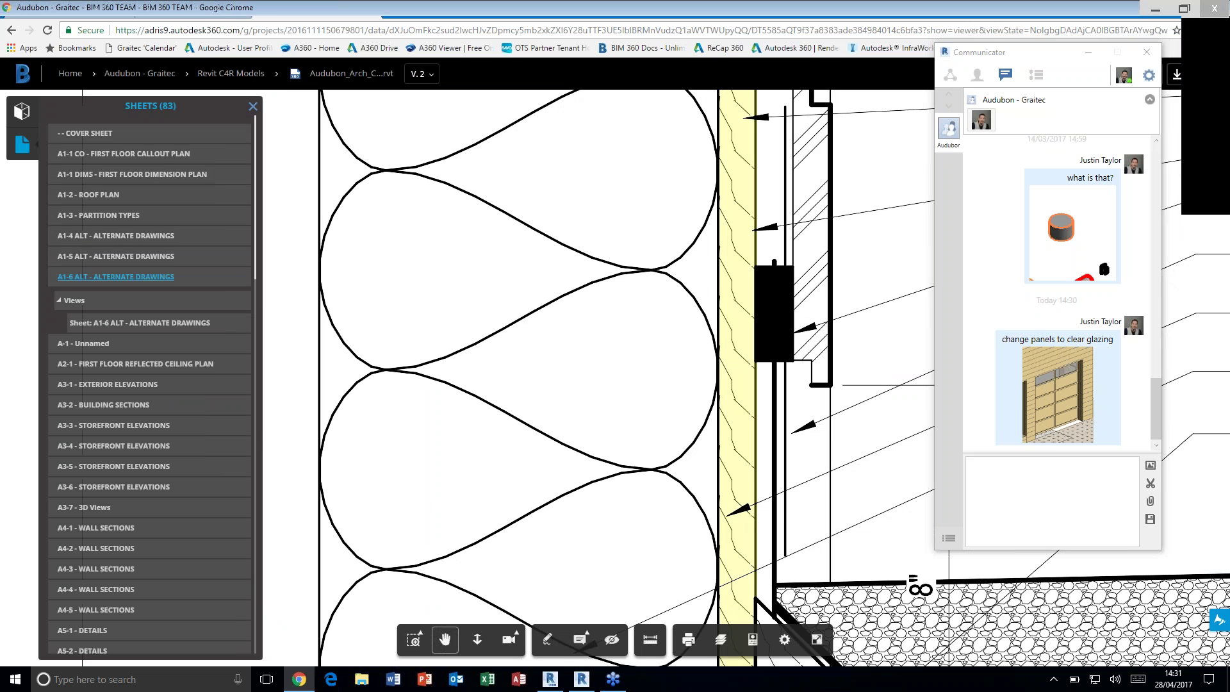
left_click(1144, 52)
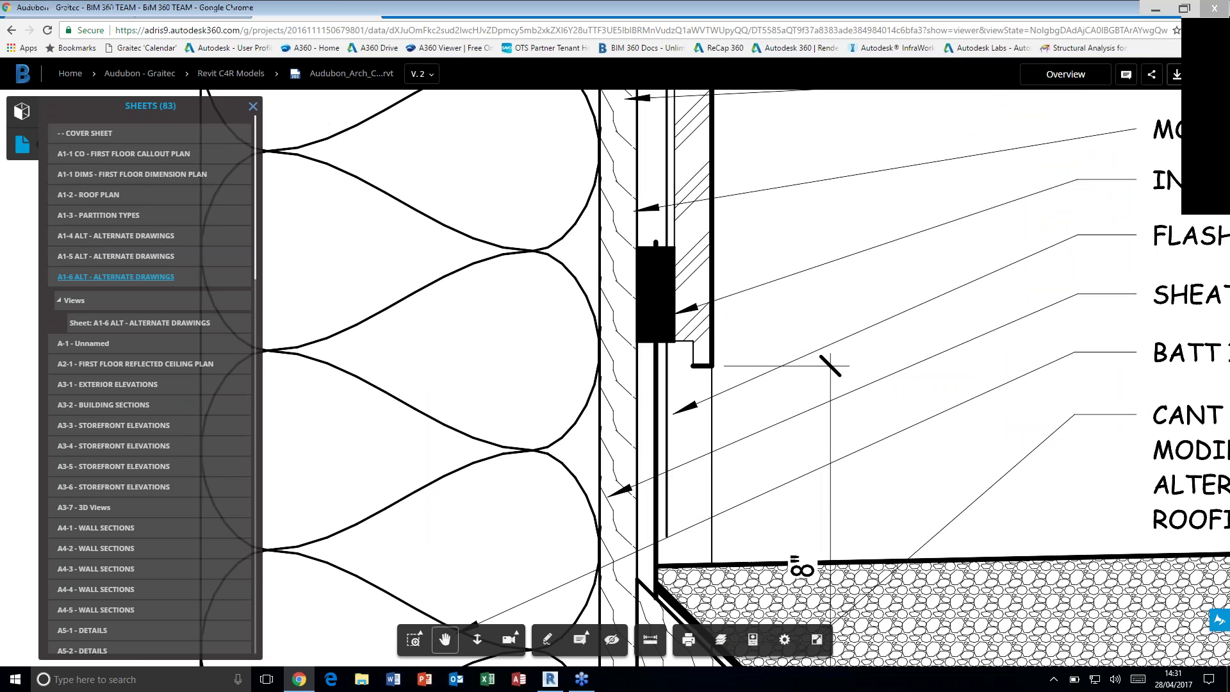
scroll(732, 289, "down", 2)
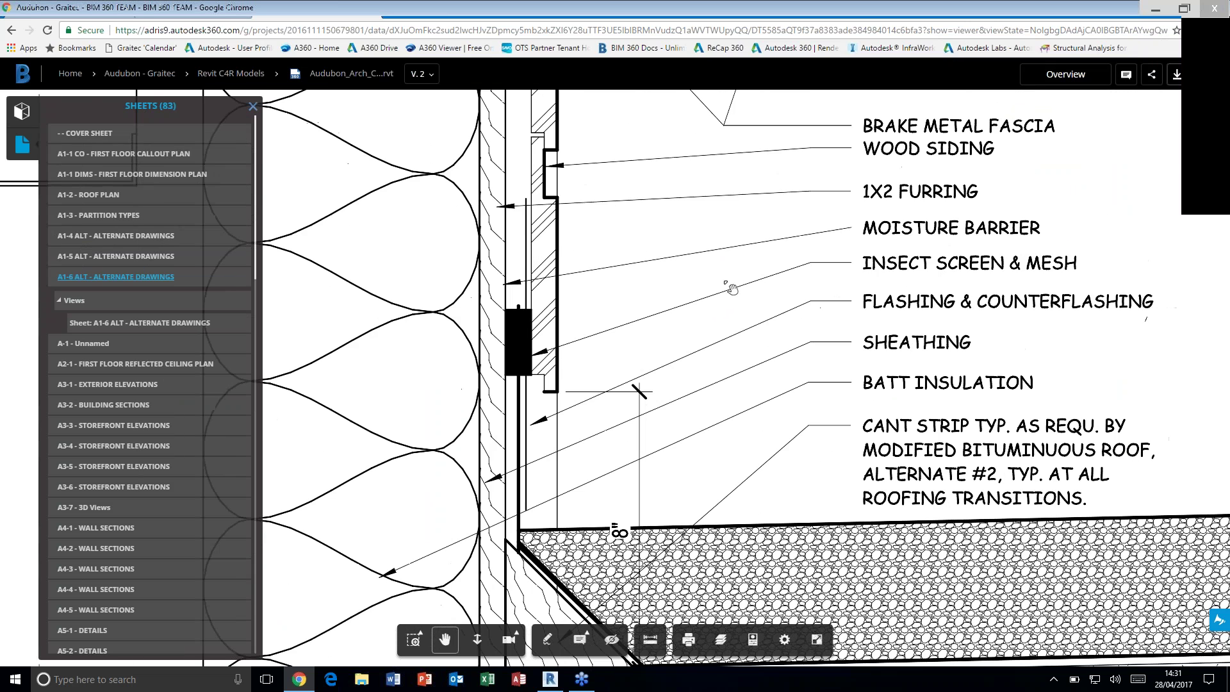
scroll(732, 289, "down", 1)
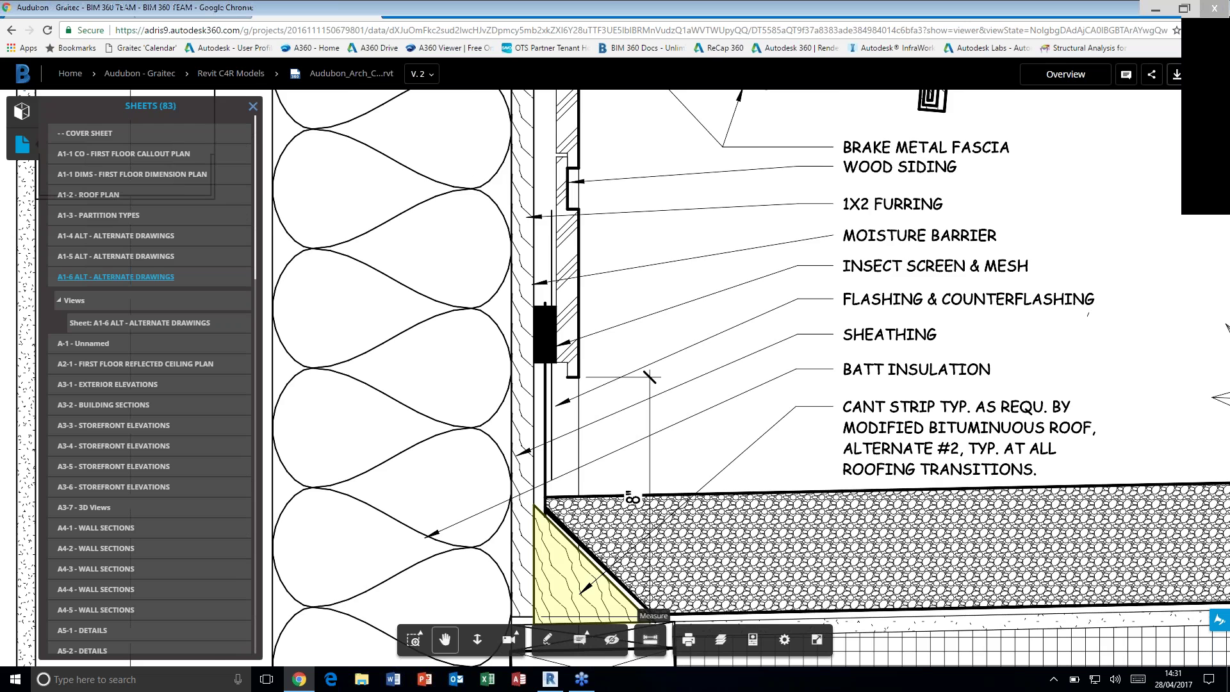
scroll(748, 378, "down", 1)
scroll(488, 379, "down", 4)
scroll(640, 497, "down", 2)
scroll(640, 497, "down", 1)
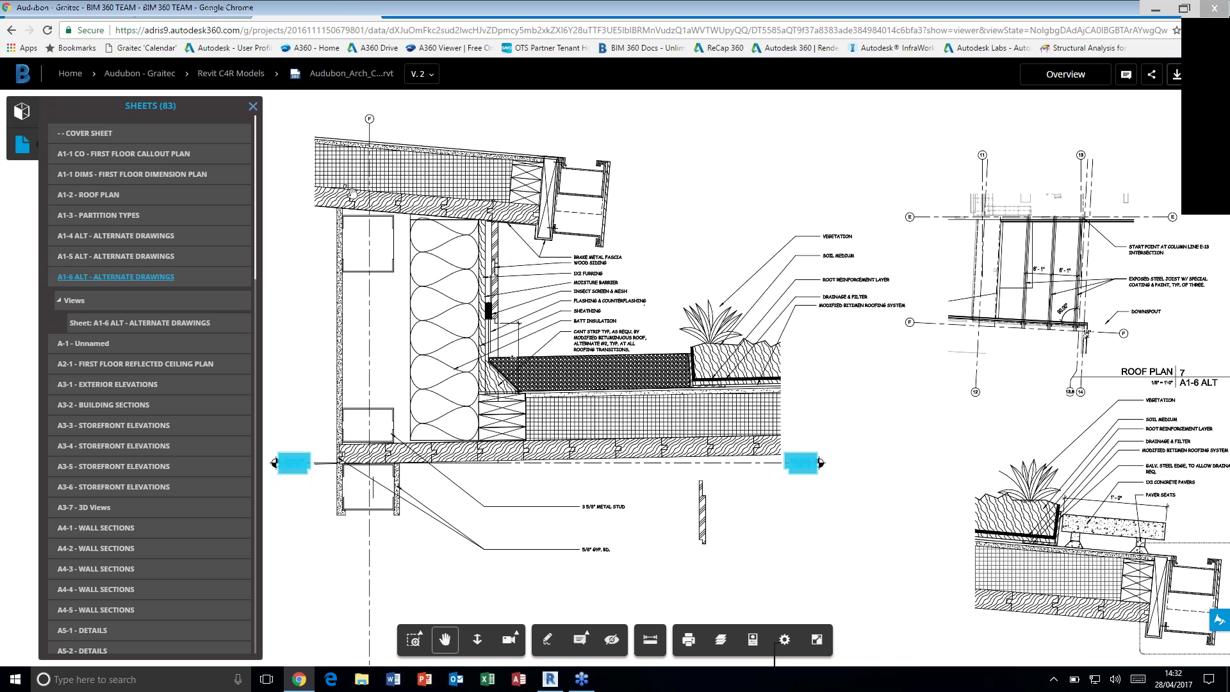
left_click(1221, 31)
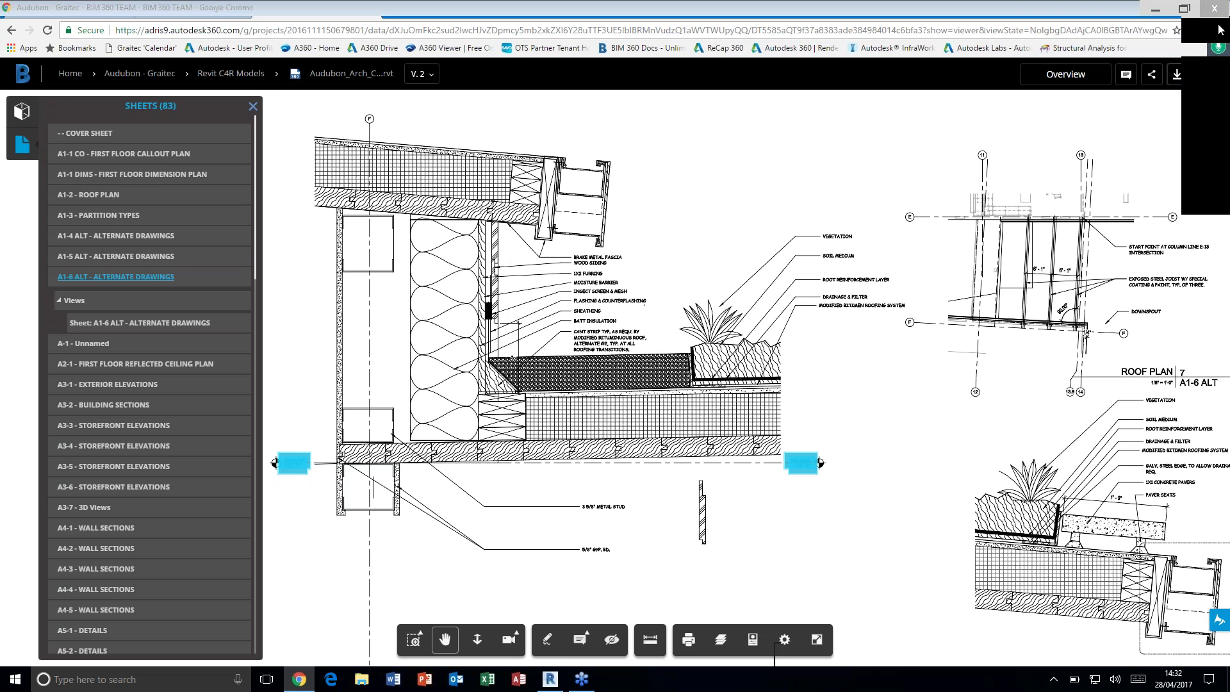